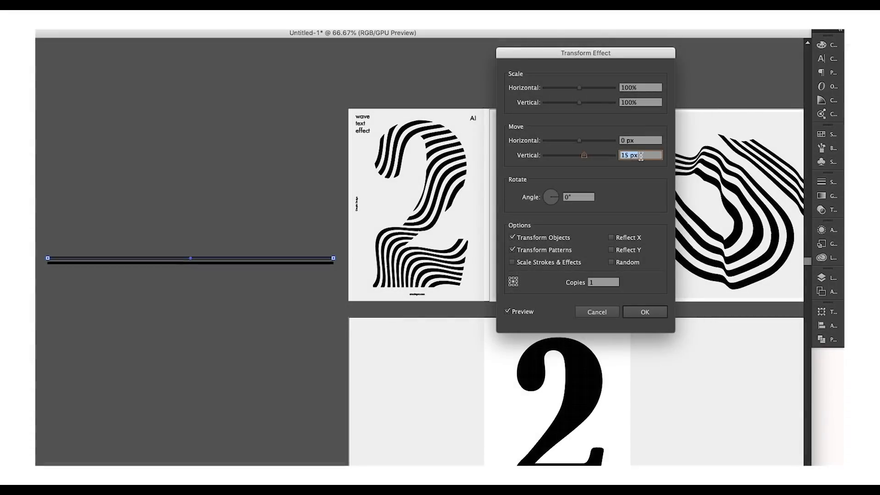
- Apply the Transform effect to the horizontal line with a 15 px vertical move and 1 copy
key("Return")
scroll(290, 193, "down", 3)
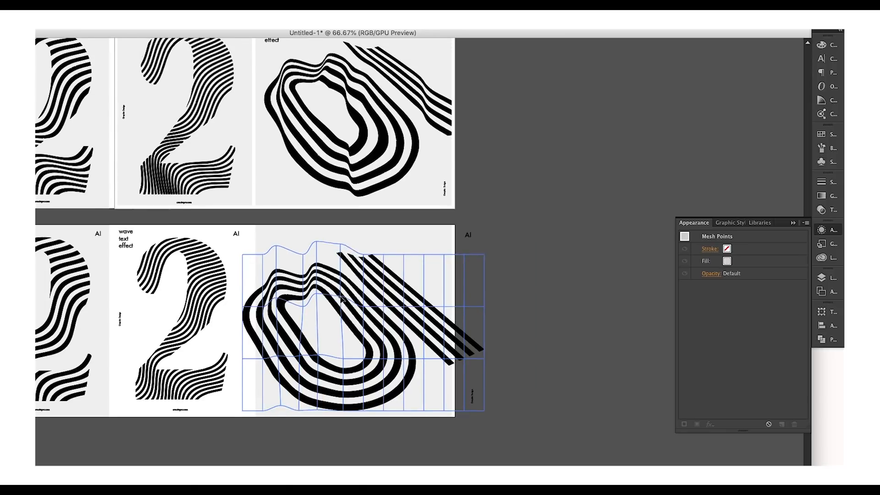
- Distort the striped lettering's envelope mesh by shifting two upper mesh points to bend the diagonal stripes
left_click_drag(363, 255, 350, 250)
left_click_drag(363, 306, 350, 303)
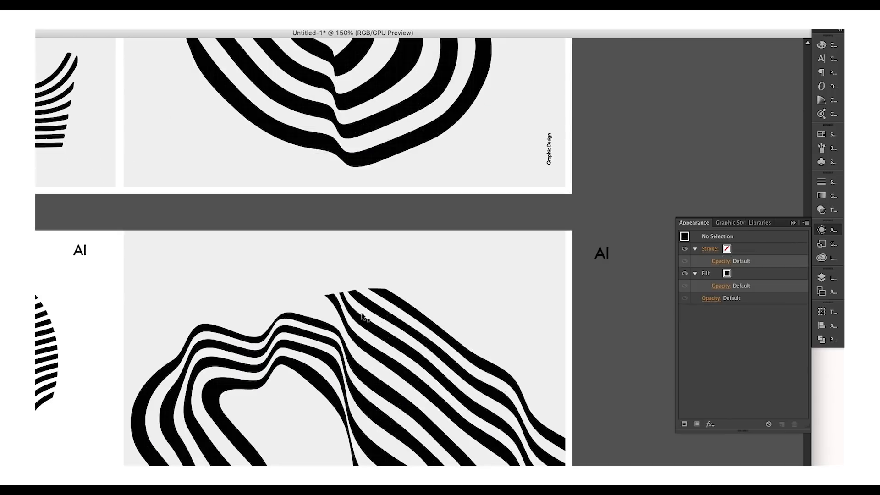
left_click_drag(357, 345, 376, 249)
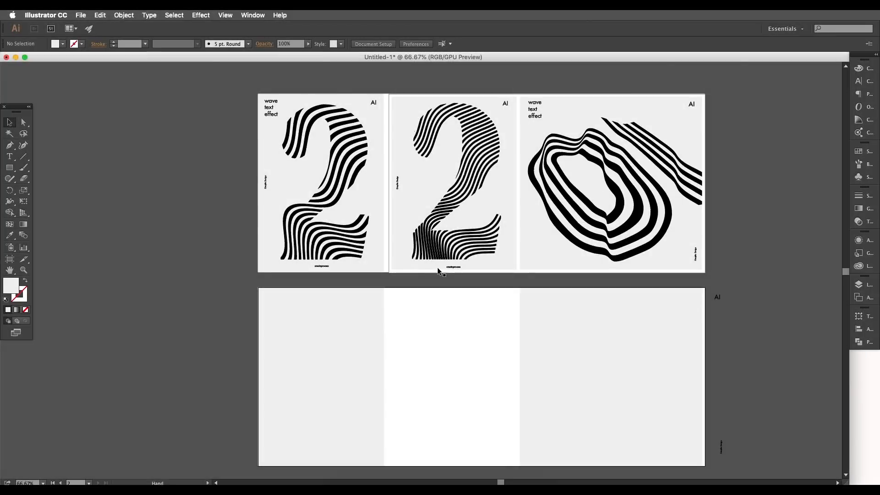
- Add the point text "2" over the white middle area of the lower artboard
key("super+equal")
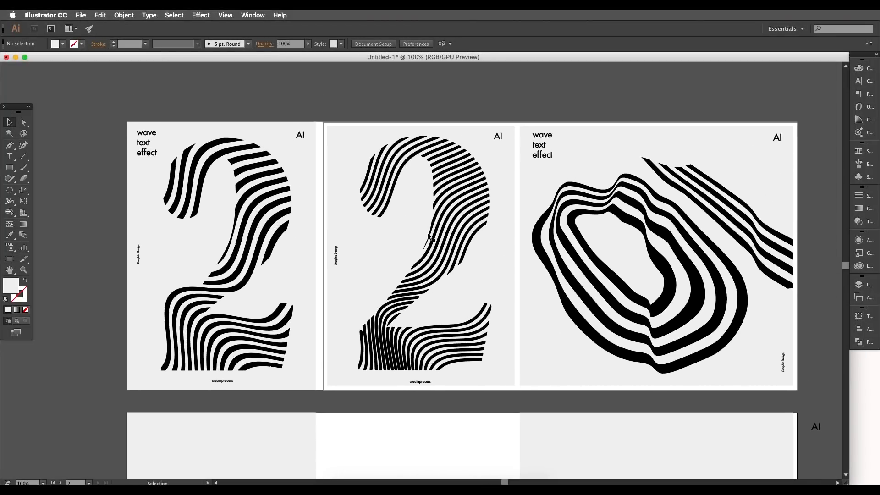
scroll(428, 236, "down", 5)
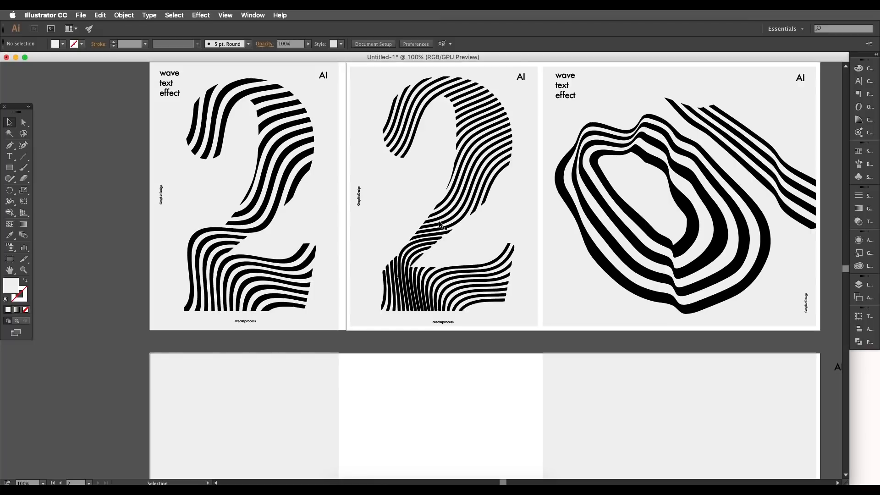
key("t")
scroll(477, 367, "down", 7)
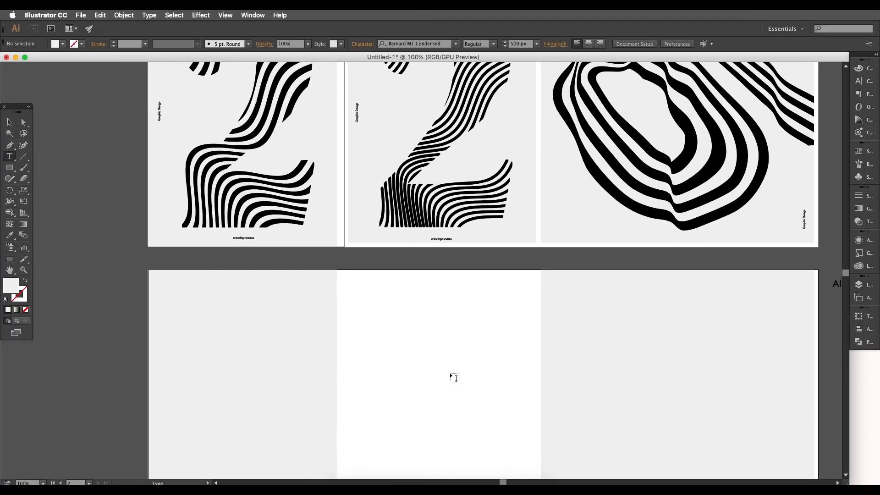
left_click(429, 373)
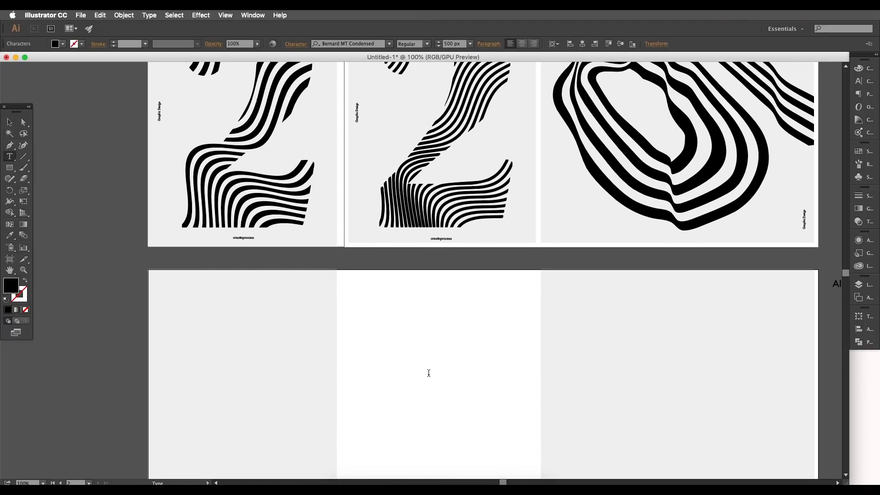
type("2")
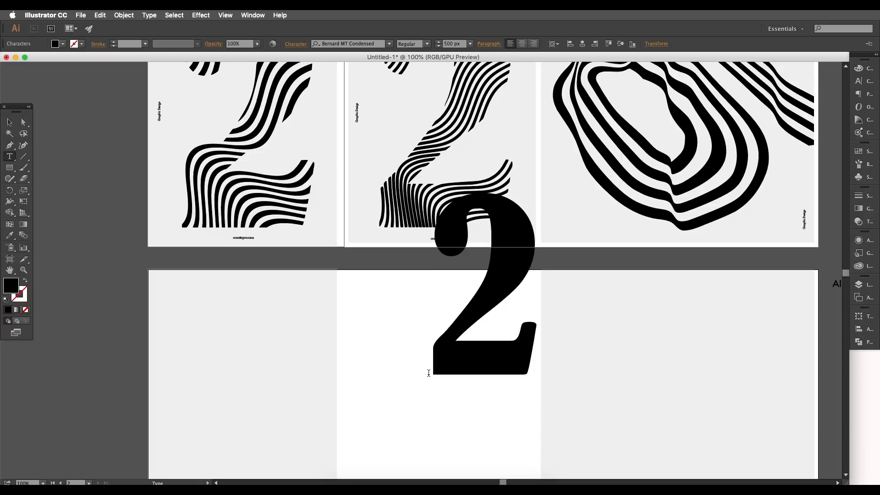
- Move the "2" down into the white middle area of the lower artboard and check its font
left_click(9, 122)
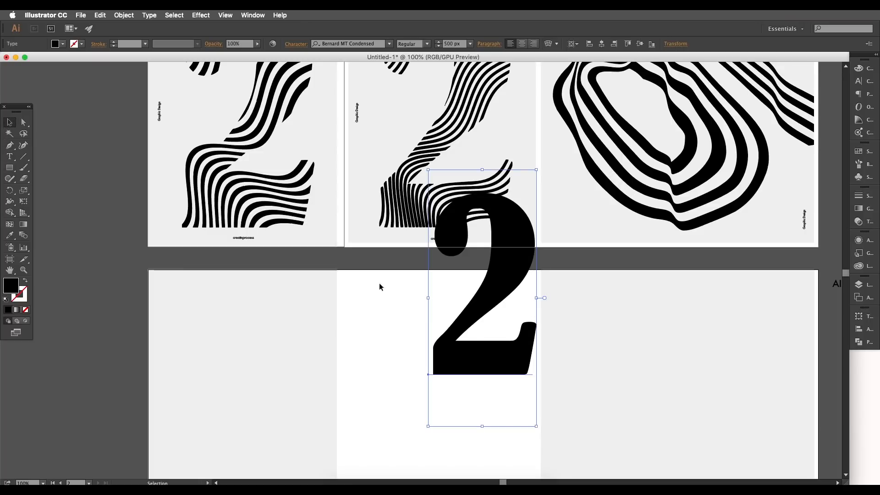
left_click_drag(483, 295, 433, 391)
scroll(440, 367, "down", 2)
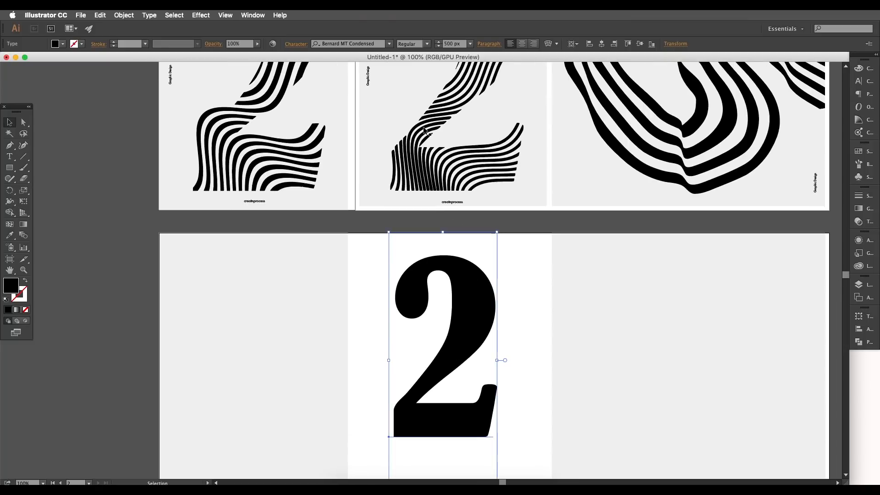
left_click(357, 45)
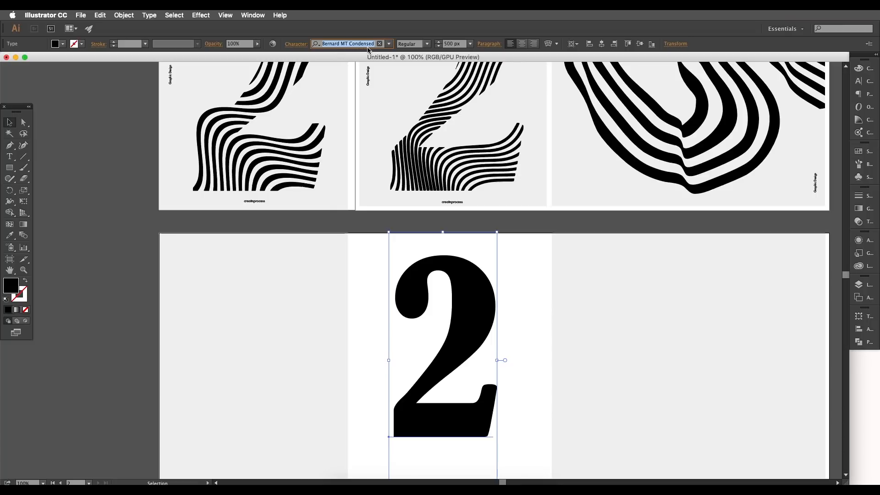
left_click(460, 300)
scroll(472, 326, "down", 2)
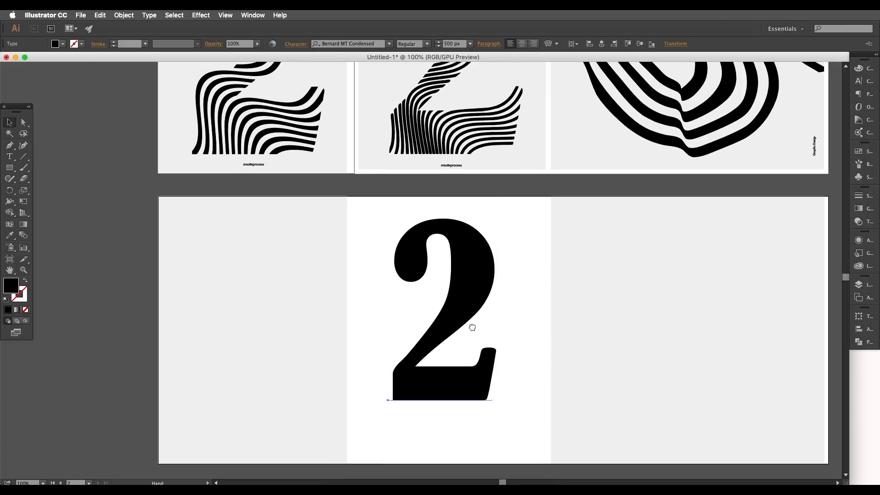
- Enlarge the "2" to about 595 px and position it centrally in the white middle area
scroll(471, 309, "up", 2)
left_click_drag(472, 320, 444, 294)
scroll(461, 305, "down", 2)
left_click_drag(430, 364, 436, 389)
left_click_drag(448, 272, 469, 273)
scroll(479, 206, "up", 2)
left_click_drag(459, 141, 485, 286)
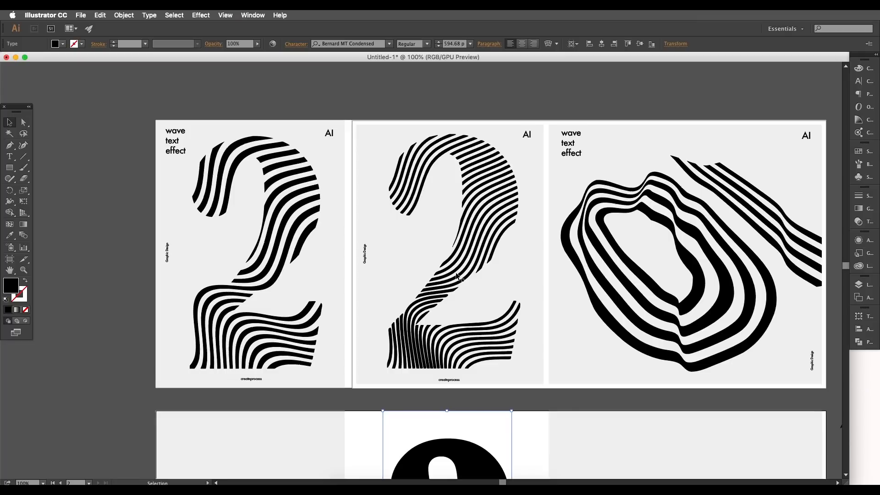
scroll(462, 261, "down", 2)
scroll(477, 240, "down", 1)
scroll(448, 259, "down", 1)
left_click_drag(448, 259, 443, 257)
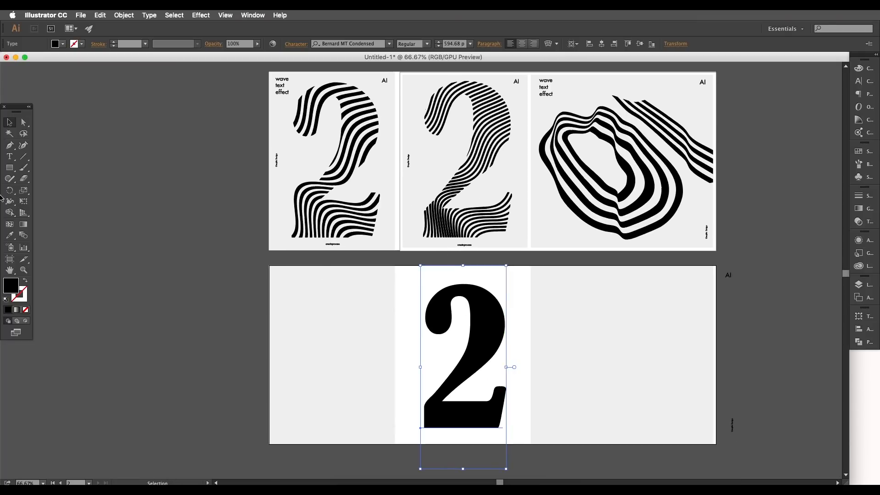
- Draw a horizontal line segment about 726 px long on the empty canvas beside the upper artboard
left_click(23, 156)
left_click_drag(470, 310, 272, 323)
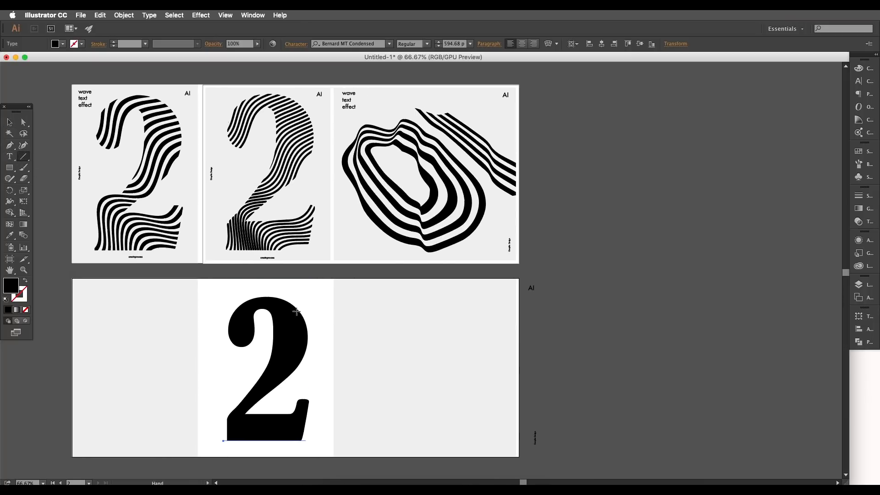
left_click(325, 299, "super")
left_click_drag(185, 329, 530, 313)
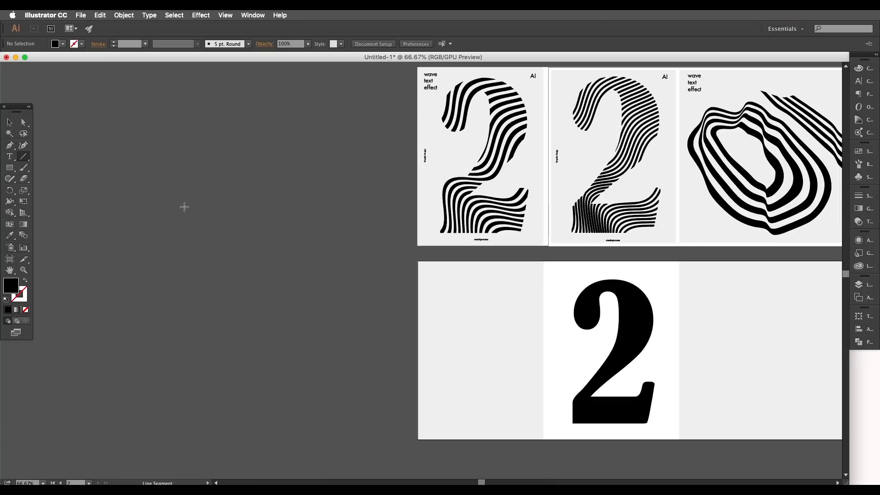
left_click_drag(182, 206, 403, 206)
- Set the horizontal line's stroke weight to 7 px
scroll(743, 190, "up", 1)
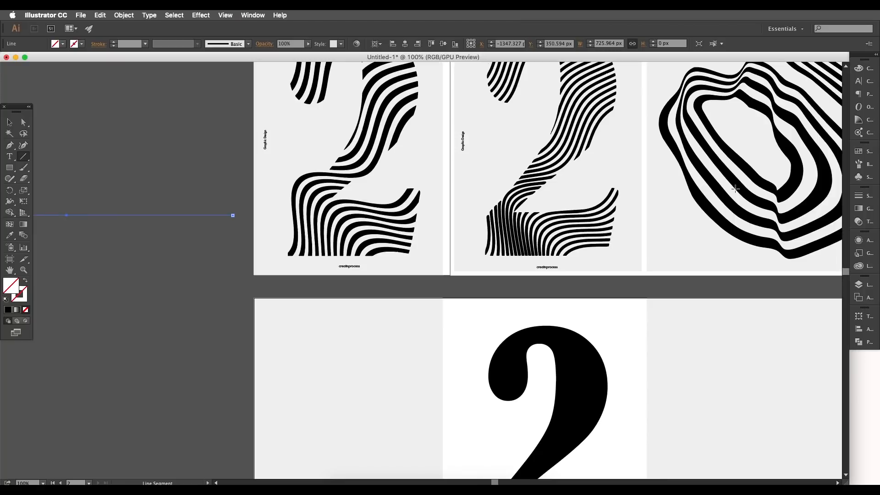
scroll(169, 214, "down", 2)
left_click_drag(137, 246, 356, 256)
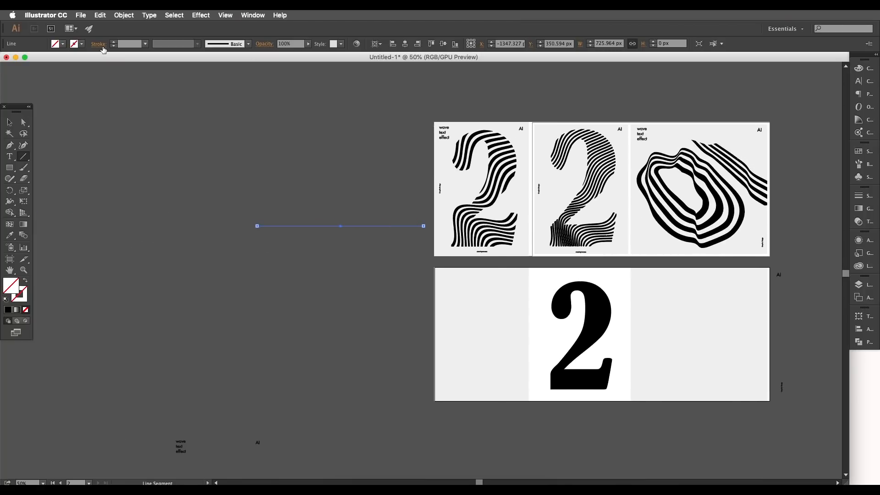
left_click(129, 44)
key("Up")
key("Up")
key("Up")
key("Up")
key("Up")
key("Up")
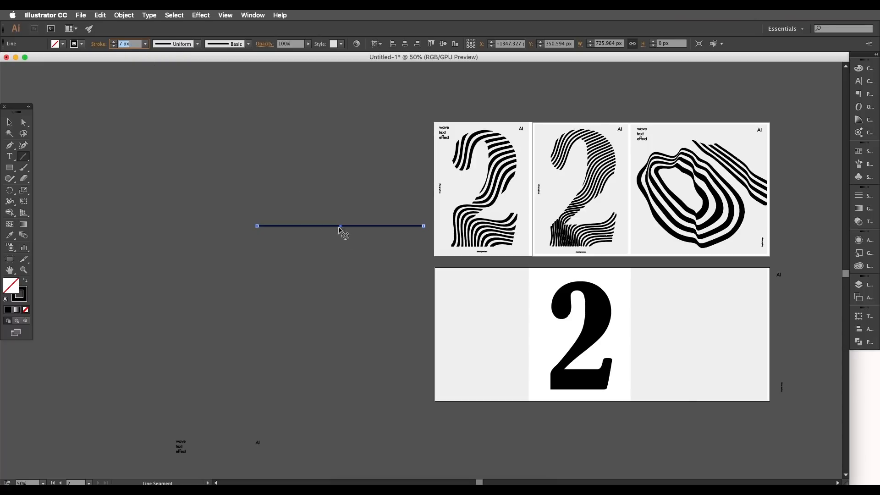
scroll(345, 236, "up", 2)
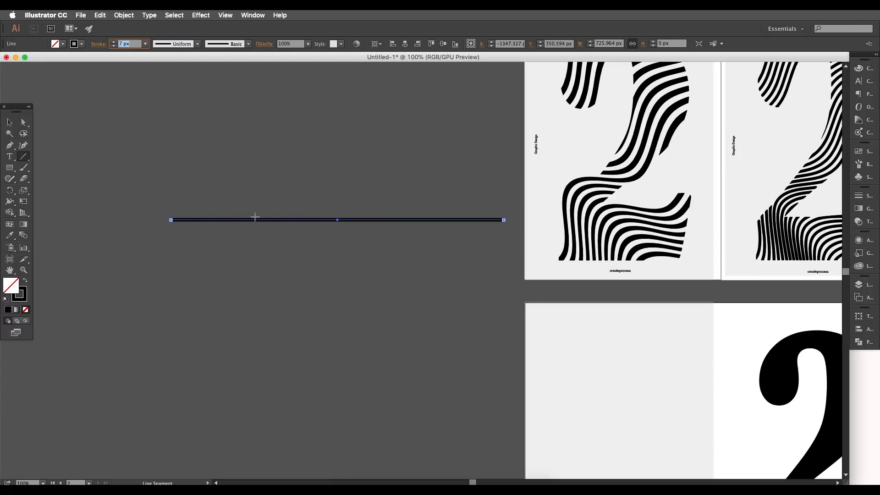
- Use Free Transform to lengthen the line outward at its far end to about 869 px, and deselect it
left_click(9, 121)
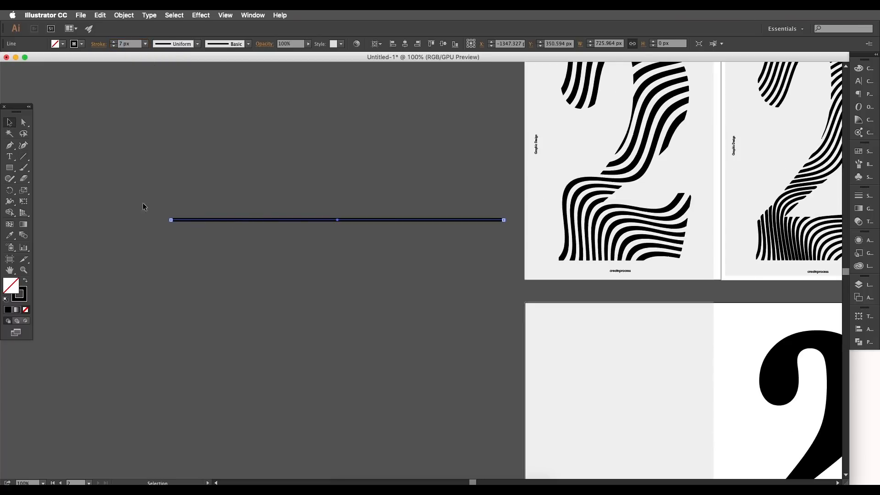
left_click(23, 201)
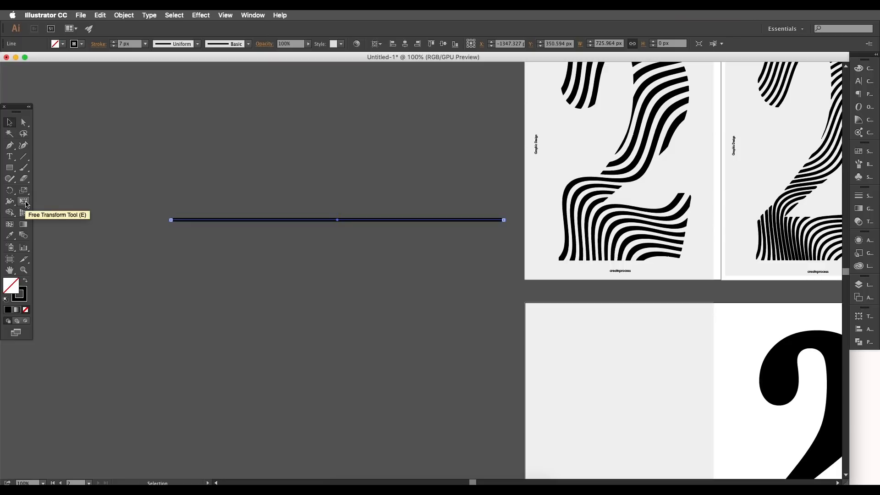
left_click(25, 203)
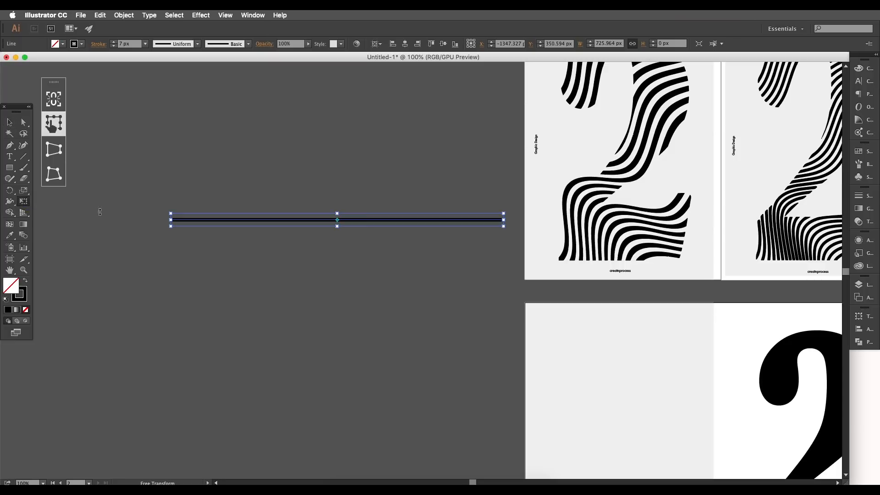
left_click_drag(170, 221, 105, 220)
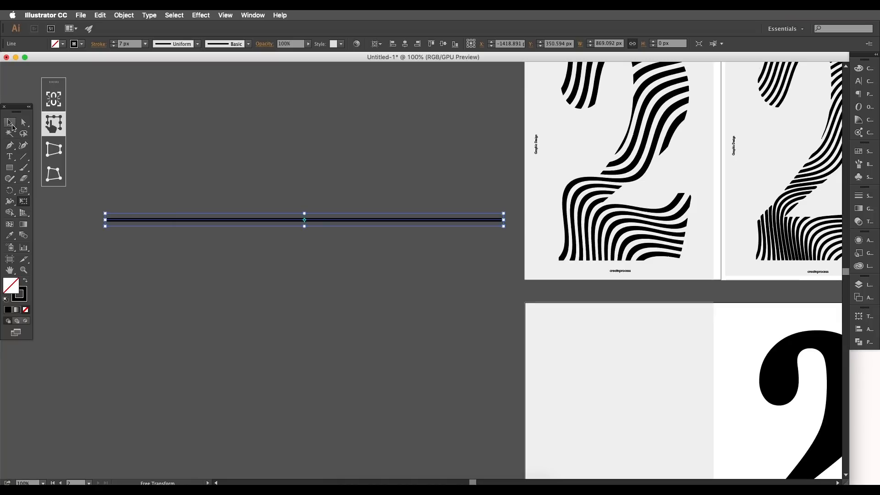
left_click(10, 123)
left_click(224, 180)
- Start a Distort & Transform Transform effect on the horizontal line with preview on and 1 copy
key("super+minus")
left_click_drag(362, 200, 346, 244)
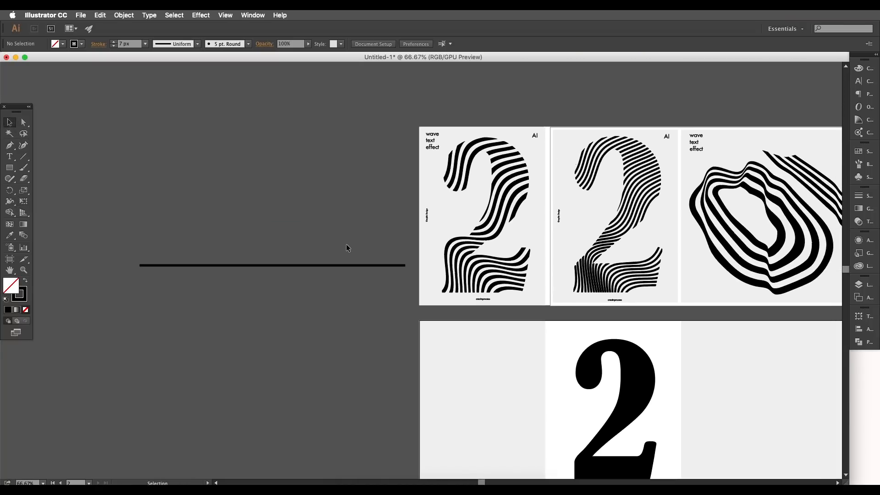
scroll(322, 266, "up", 1)
scroll(323, 268, "down", 1)
left_click(322, 266)
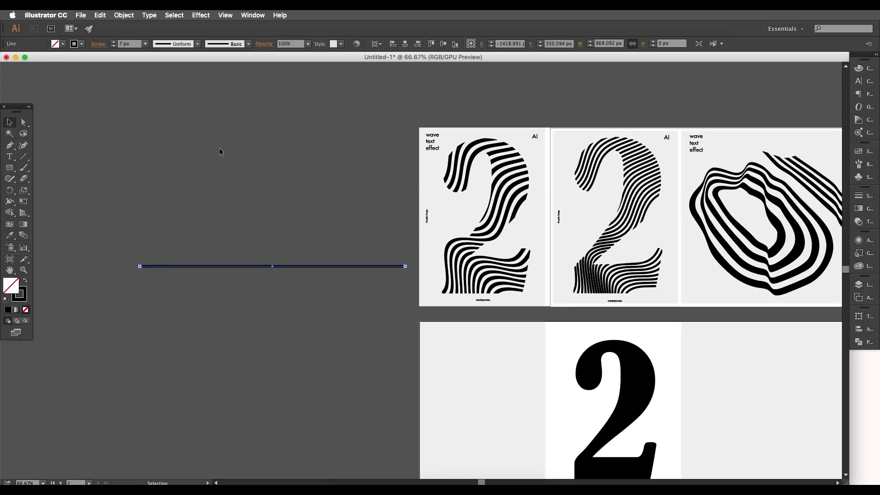
left_click(200, 15)
mouse_move(228, 99)
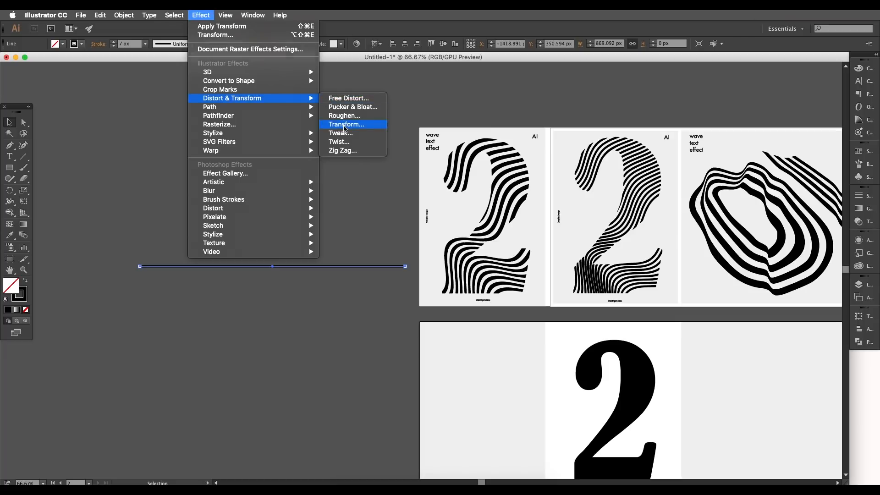
left_click(345, 124)
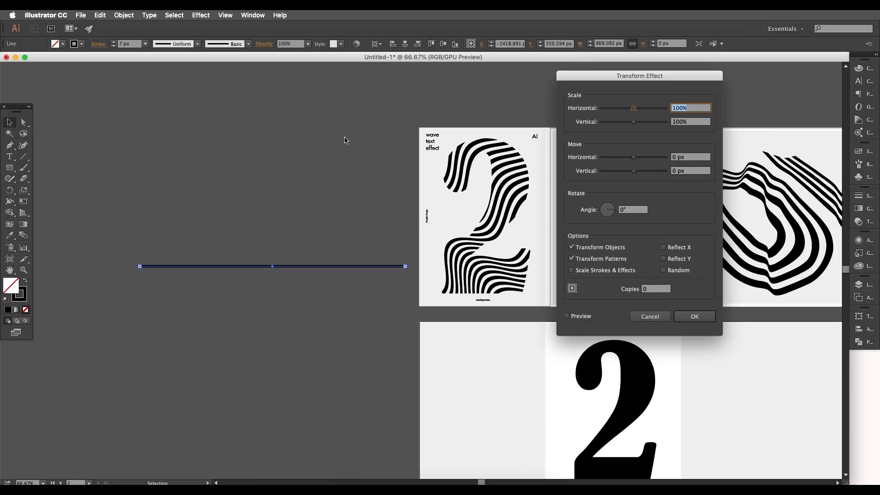
left_click(569, 316)
left_click(655, 289)
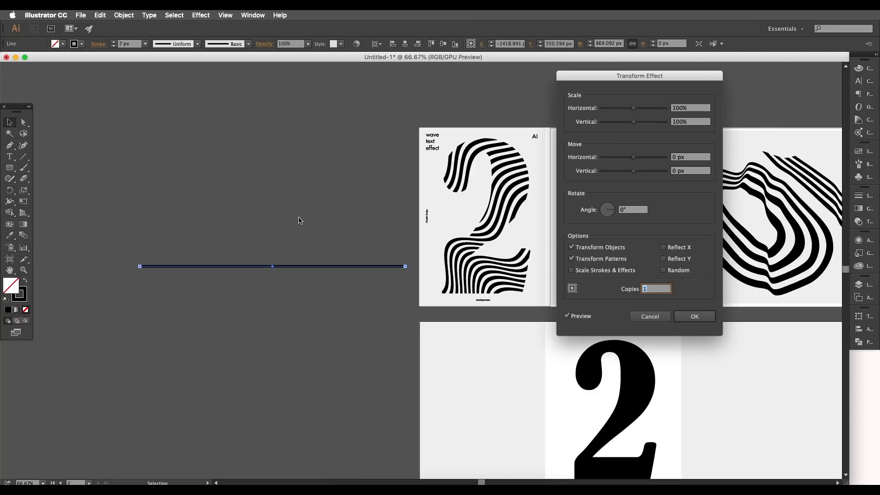
- Set the Transform effect's vertical move to 16 px
left_click(695, 171)
key("Up")
key("Up")
key("Up")
key("Up")
key("Up")
key("Up")
key("Up")
key("Up")
key("Up")
key("Up")
key("Up")
key("Up")
key("Up")
key("Up")
key("Up")
key("Up")
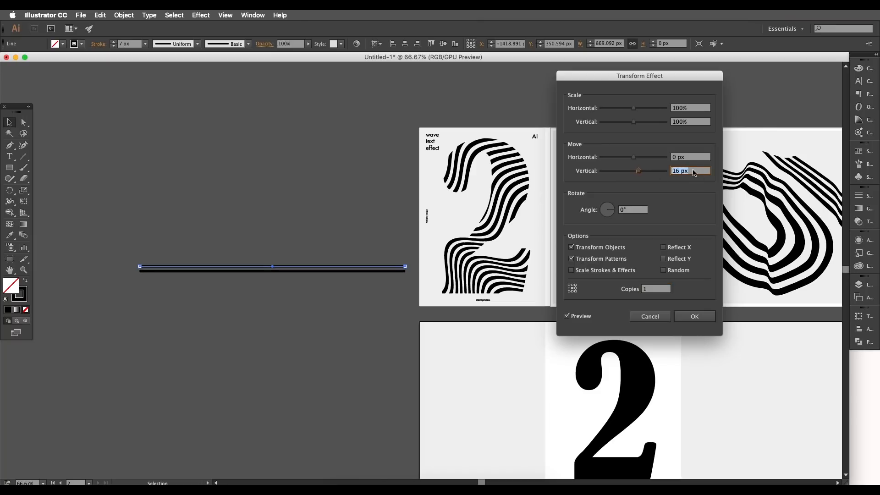
- Try vertical moves of 18 px and 13 px for the line copy, and restore 16 px
key("Up")
key("Up")
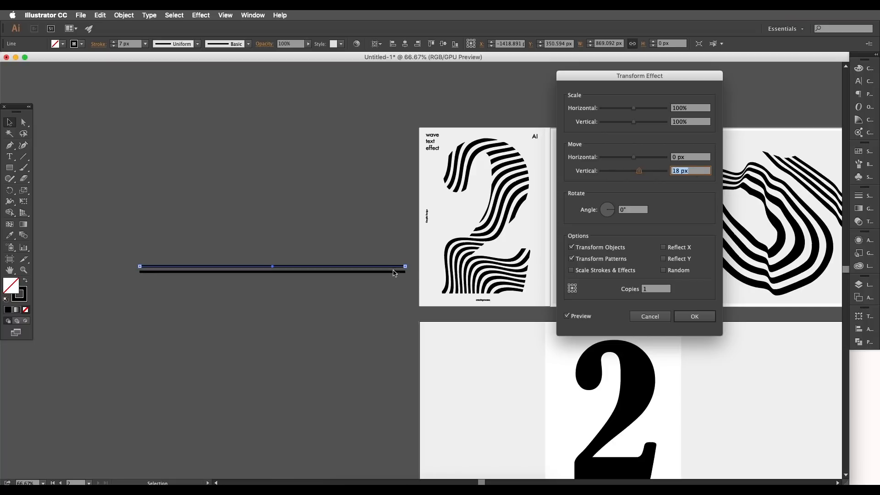
key("Down")
key("Down")
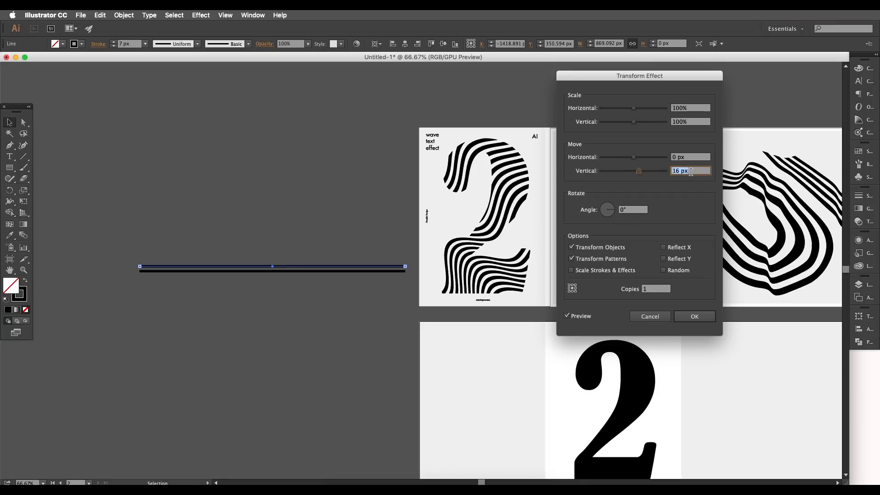
key("Down")
key("Down")
key("Down")
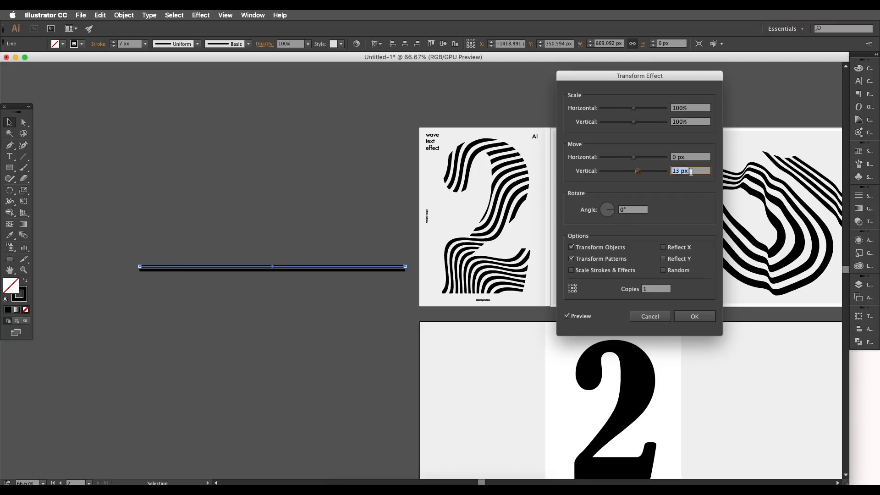
key("Up")
key("Up")
key("Up")
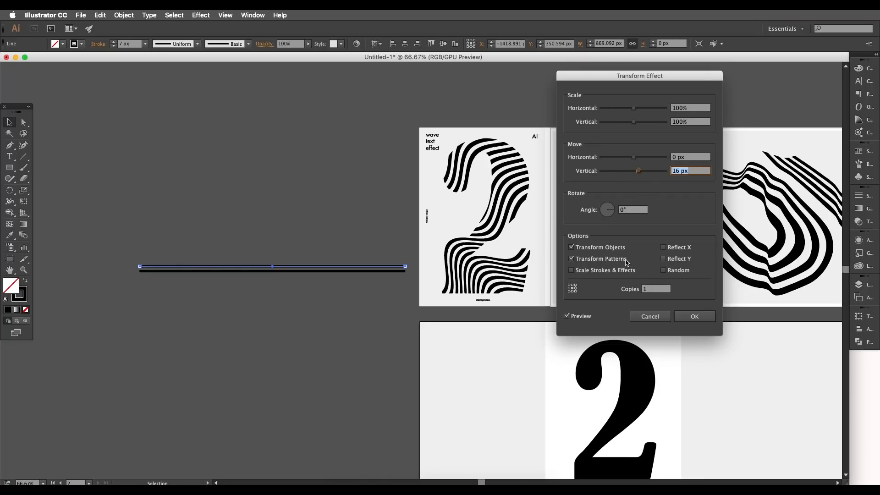
- Set the Transform effect's number of copies to 12
double_click(654, 290)
type("12")
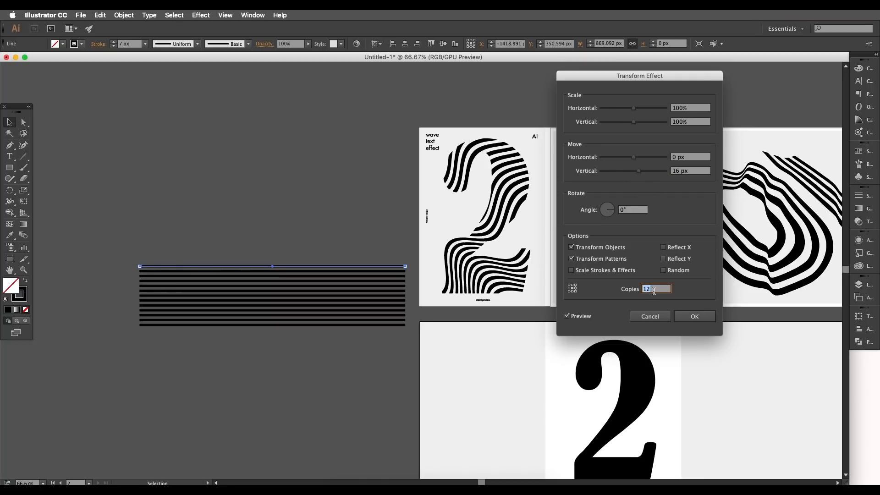
- Increase the Transform effect's number of copies until the stacked lines form a tall, nearly square block, and apply the effect
key("Up")
key("Up")
key("Up")
key("Up")
key("Up")
key("Up")
key("Up")
key("Up")
key("Up")
key("Up")
key("Up")
key("Up")
key("Up")
key("Up")
key("Up")
key("Up")
key("Up")
key("Up")
key("Up")
key("Up")
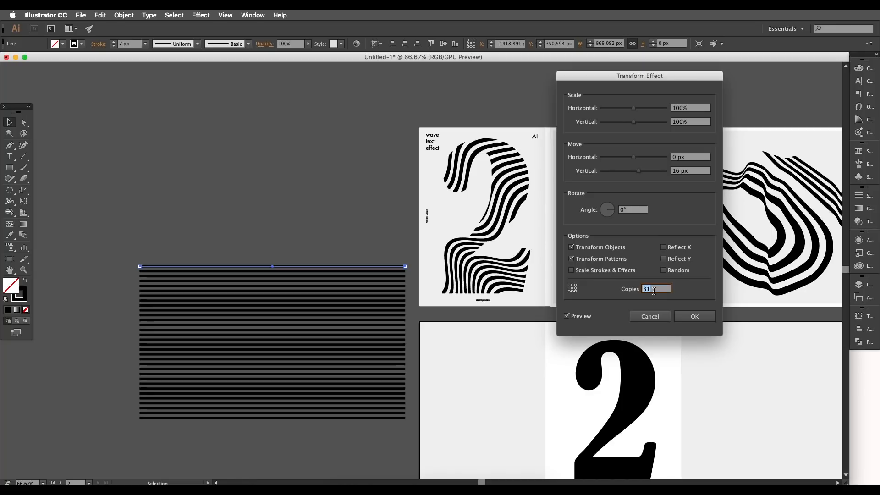
key("Up")
key("Up")
key("Up")
key("Up")
key("Up")
key("Up")
key("Up")
key("Up")
key("Up")
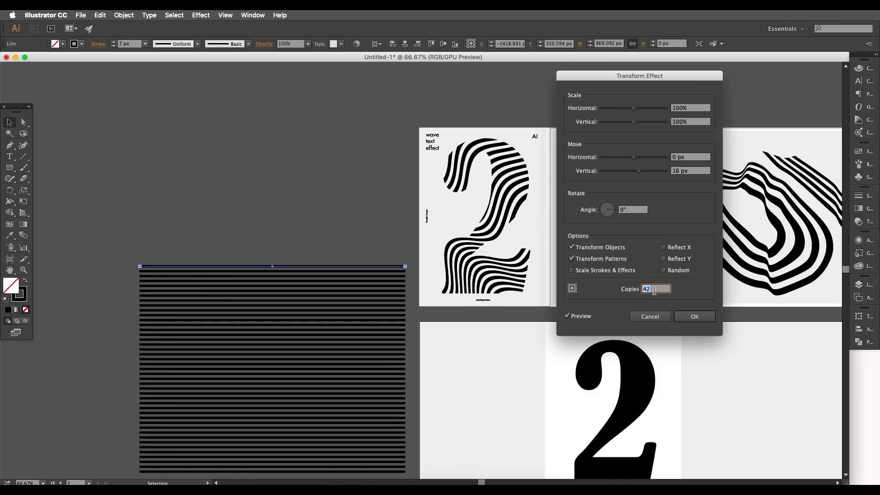
left_click(683, 316)
- Try thinner and thicker stroke weights such as 3 px and 12 px on the lines, and restore 7 px
left_click_drag(392, 266, 403, 215)
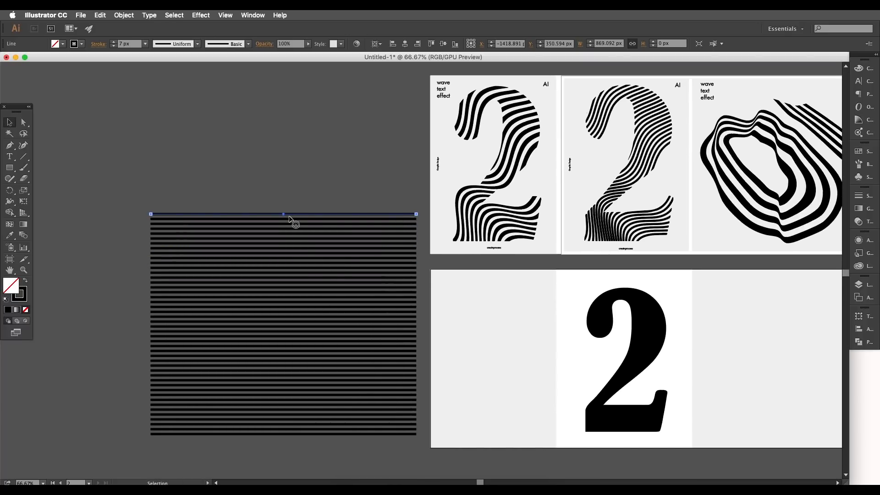
left_click(128, 45)
key("Down")
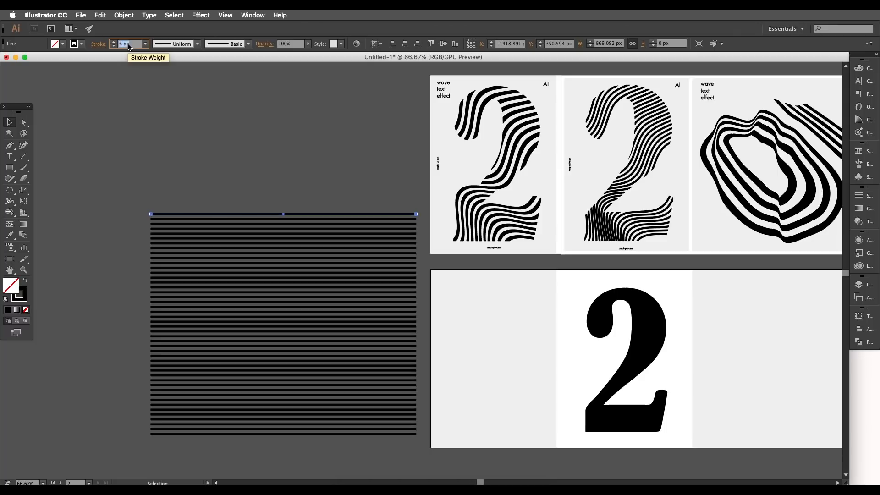
key("Down")
key("Down")
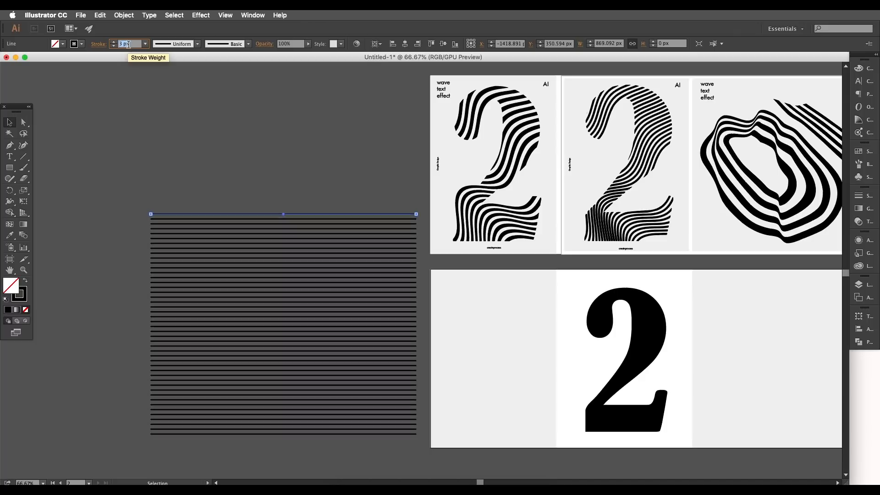
key("Down")
type("15")
key("Return")
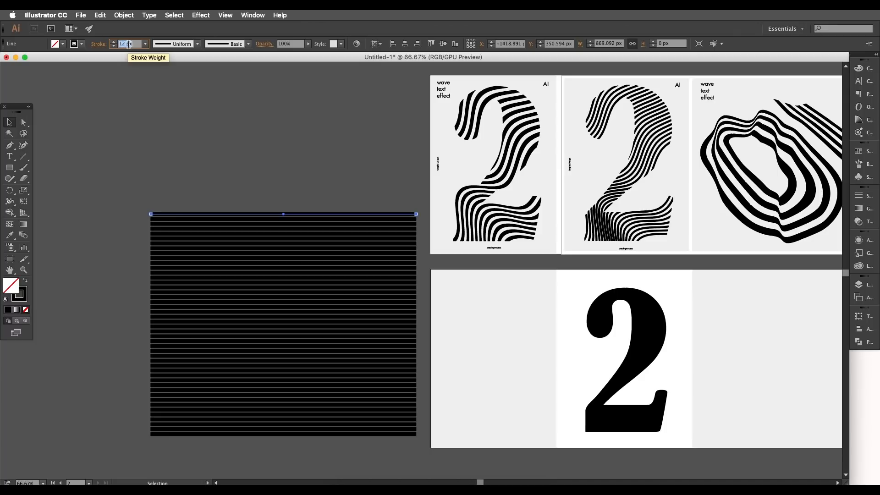
type("5")
key("Return")
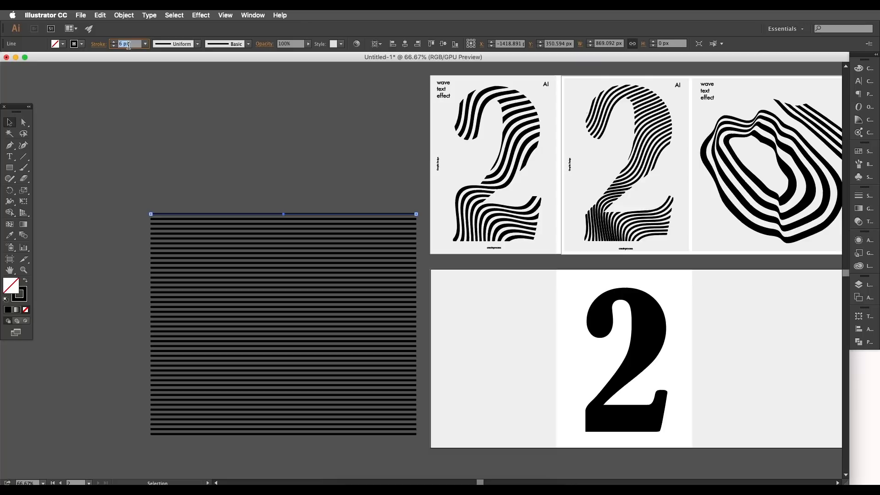
key("Up")
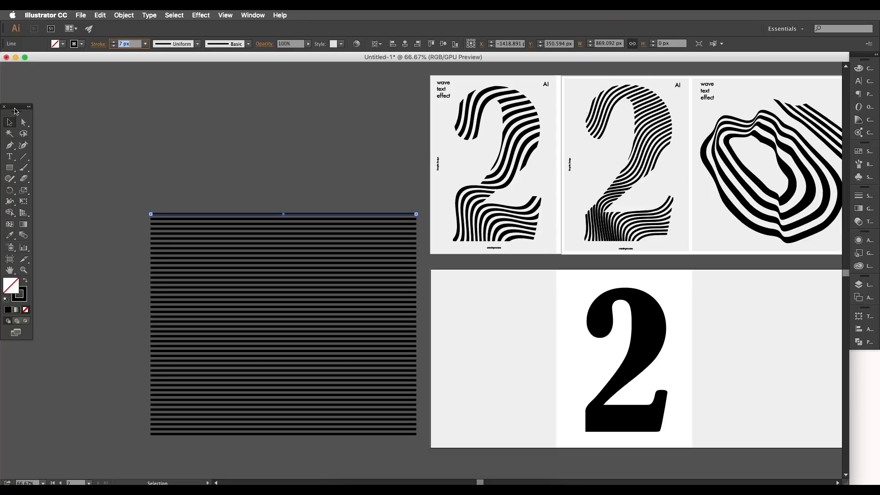
- Examine the thickness and spacing of the repeated lines up close, and reselect the line block
left_click(9, 122)
left_click(247, 183)
left_click_drag(293, 235, 312, 200)
scroll(312, 200, "up", 2)
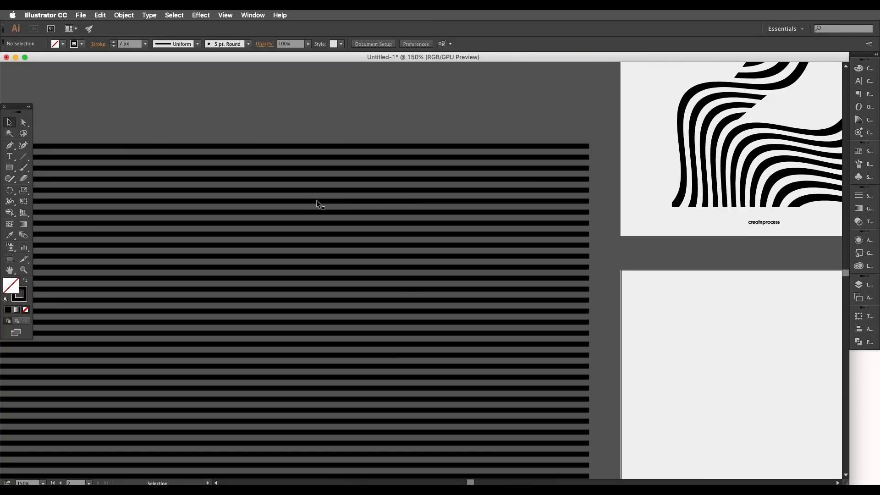
left_click_drag(526, 177, 336, 332)
left_click_drag(641, 271, 570, 272)
left_click_drag(188, 345, 366, 335)
left_click(367, 335)
scroll(365, 340, "down", 2)
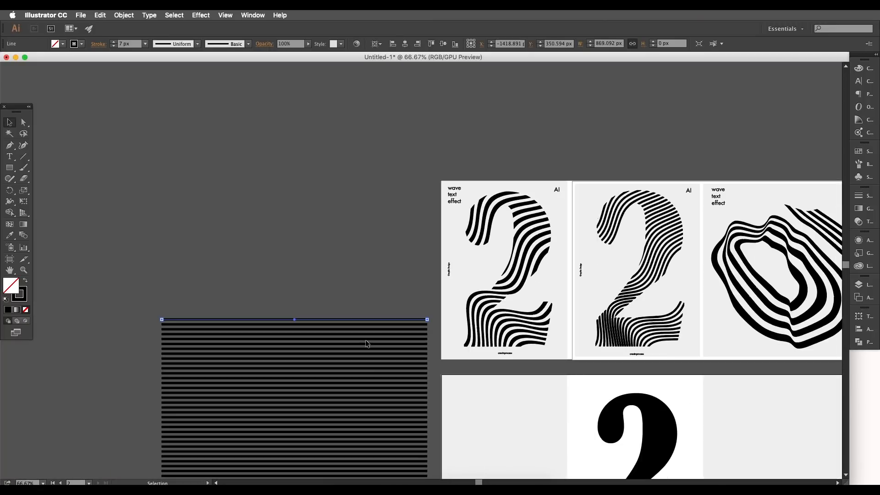
left_click_drag(367, 376, 388, 268)
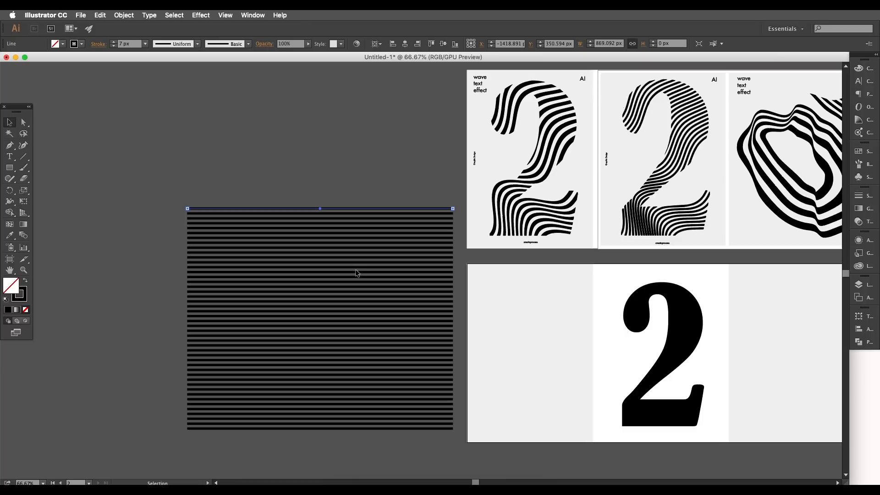
- Apply a Make with Mesh envelope distort with 3 rows and 6 columns to the line block, with preview on
left_click(123, 15)
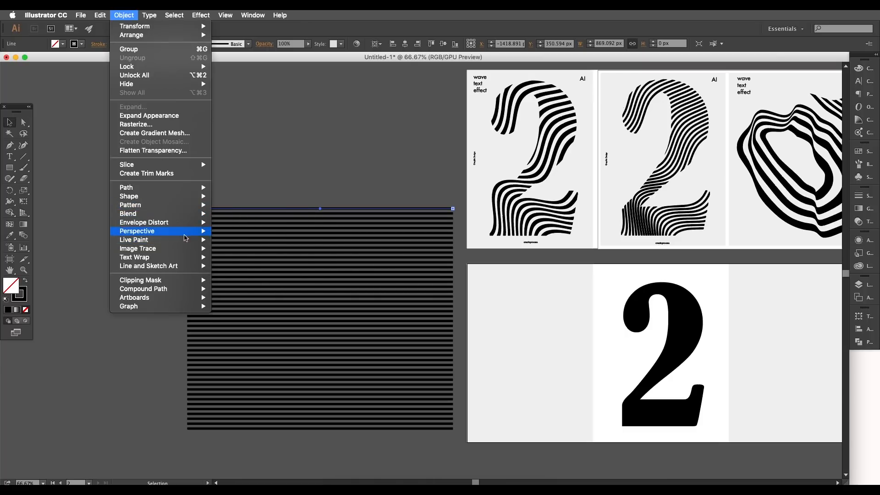
mouse_move(186, 222)
left_click(244, 232)
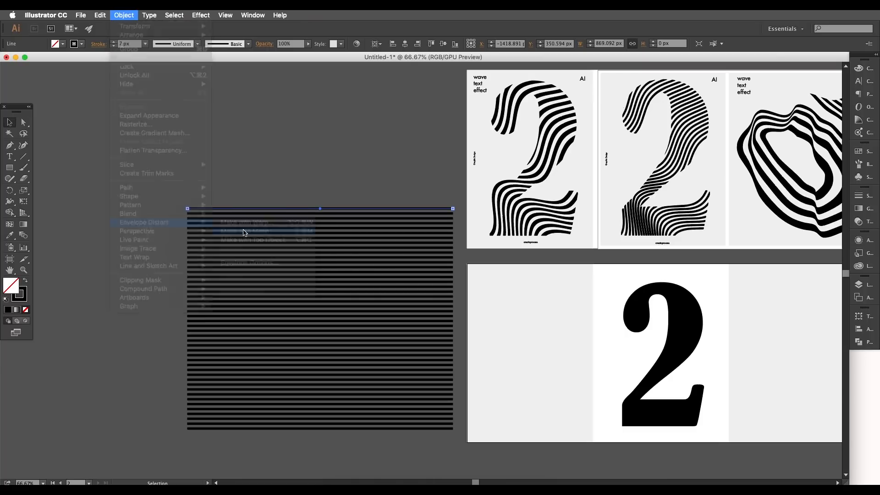
left_click(592, 151)
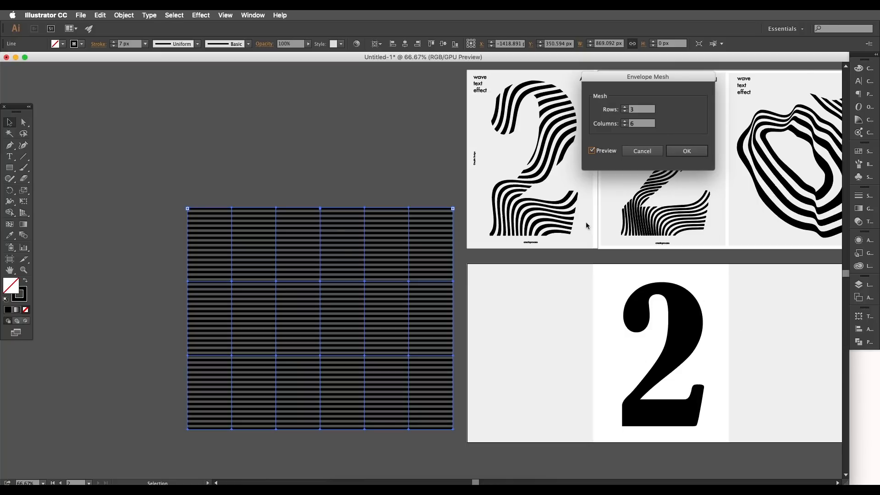
left_click_drag(657, 81, 591, 273)
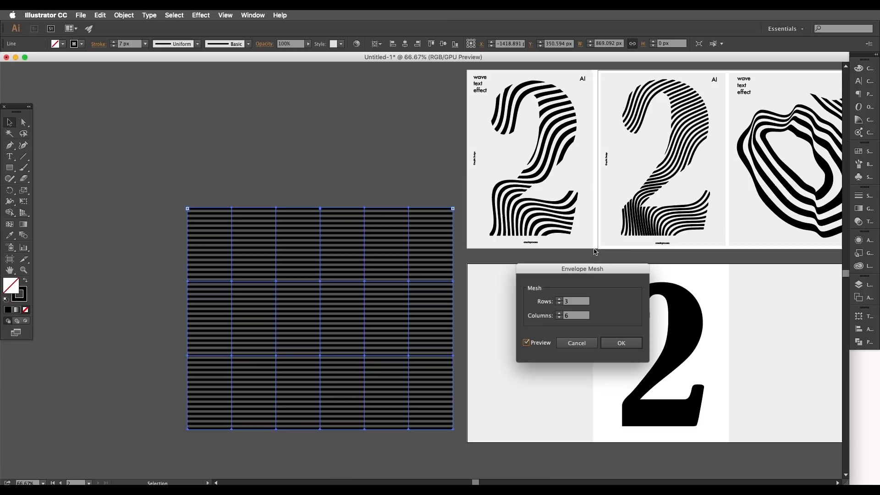
double_click(568, 301)
left_click_drag(567, 270, 529, 246)
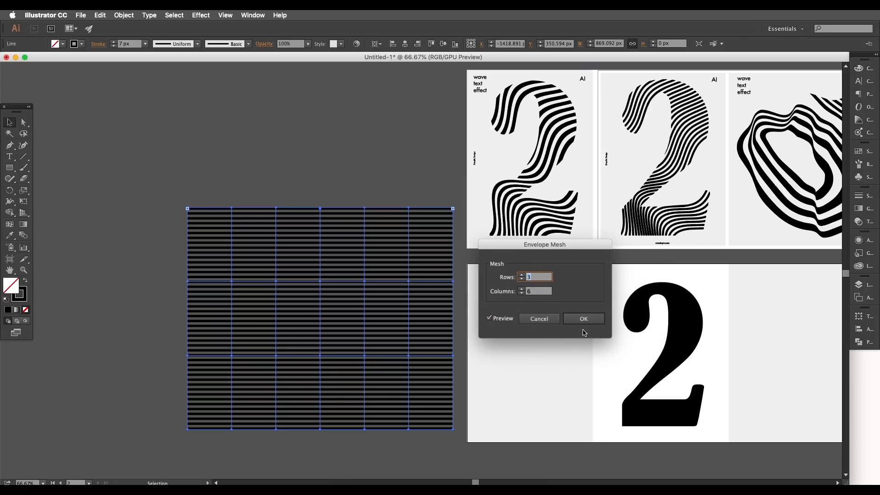
double_click(536, 278)
left_click(533, 292)
key("Up")
left_click(584, 319)
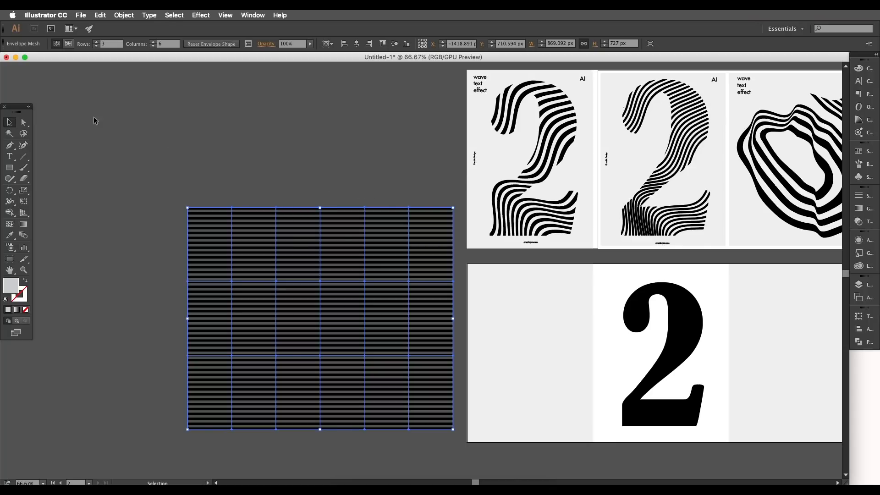
- Select the mesh points along the second, fourth and sixth vertical mesh lines and move them up about 60 px
left_click(23, 123)
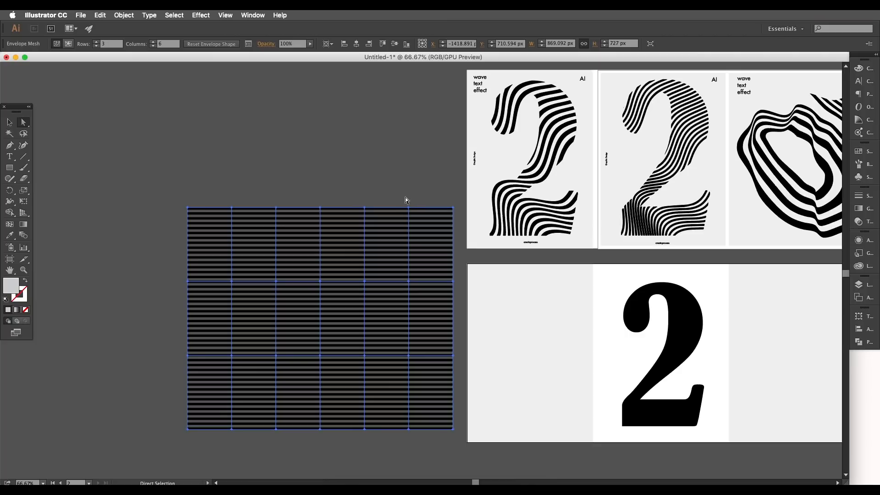
left_click_drag(419, 438, 418, 439)
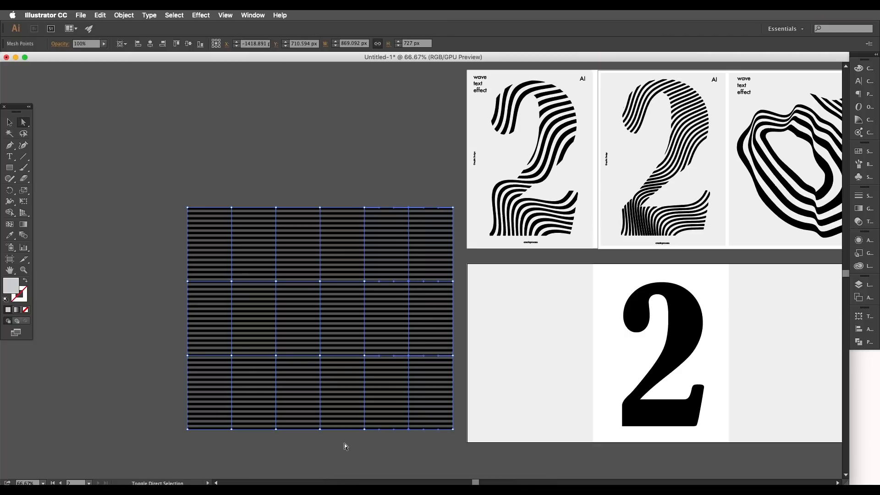
left_click_drag(298, 175, 297, 172)
left_click_drag(246, 421, 246, 443)
key("shift+Up")
key("shift+Up")
key("shift+Up")
key("shift+Up")
key("shift+Up")
key("shift+Up")
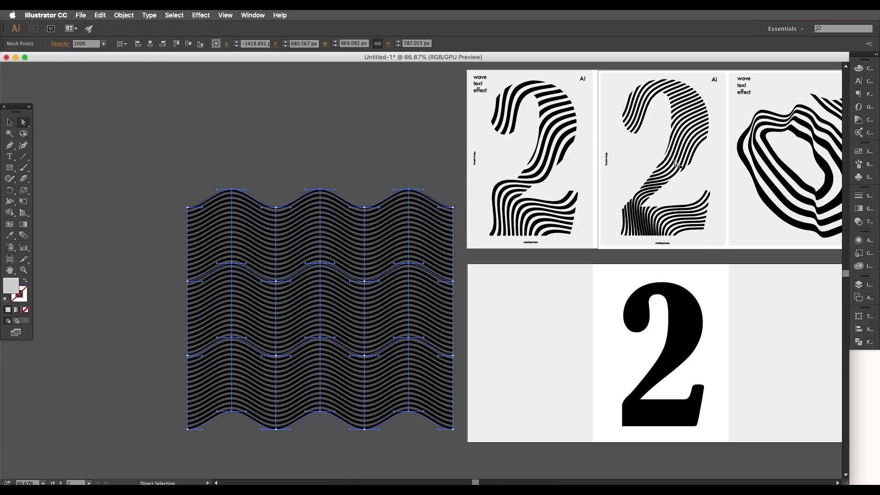
- Move the top point of the fifth vertical mesh line slightly up, and shift the third vertical mesh line slightly right and down
scroll(688, 125, "up", 2)
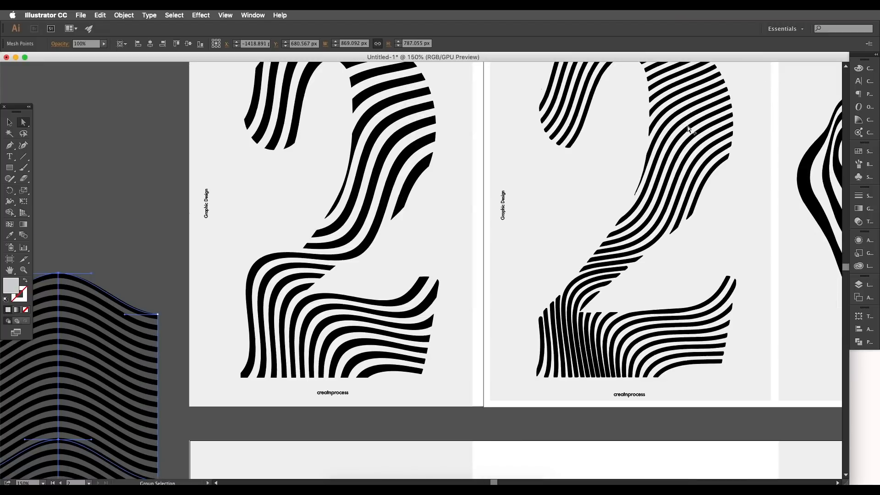
scroll(687, 125, "down", 1)
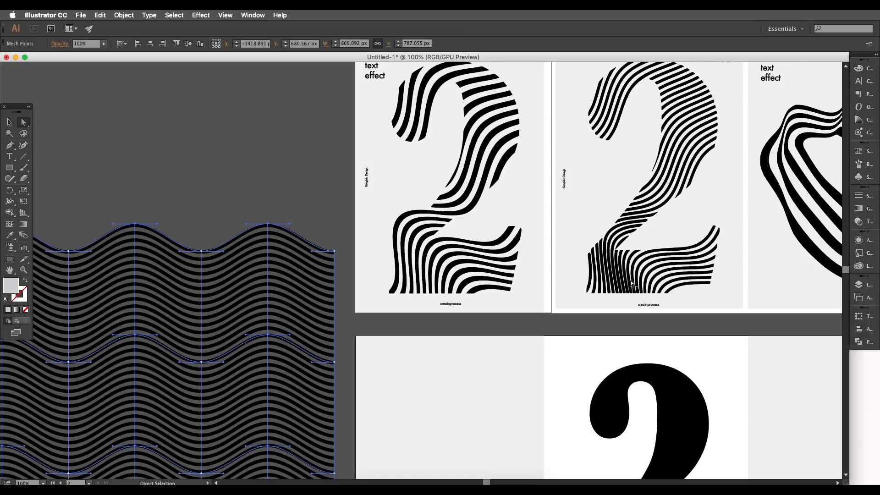
scroll(427, 278, "down", 3)
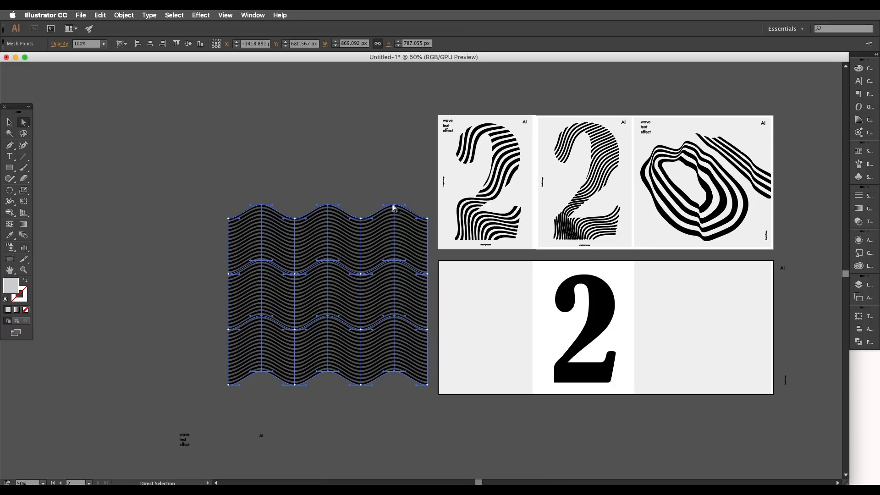
left_click_drag(361, 219, 362, 217)
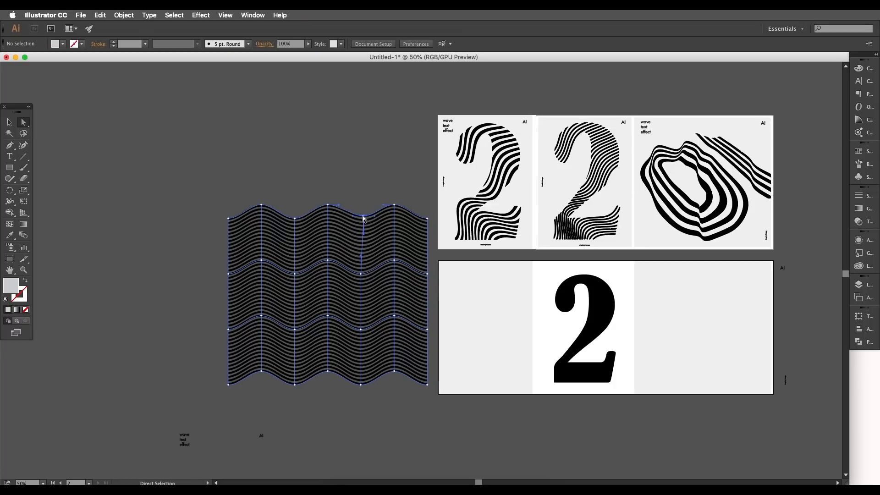
scroll(388, 233, "down", 3)
scroll(387, 234, "left", 1)
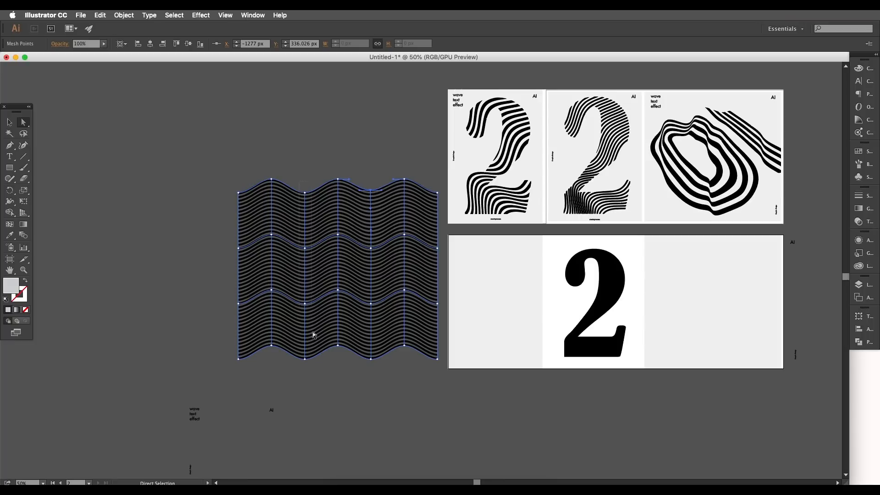
left_click_drag(306, 360, 310, 362)
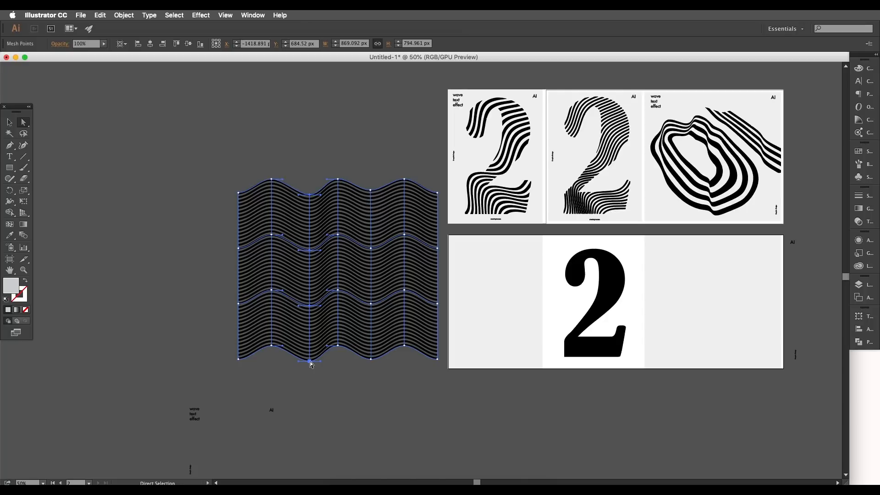
- Deselect the wavy mesh and move the black numeral 2 from its artboard onto the middle of the wavy line block
scroll(321, 278, "up", 1)
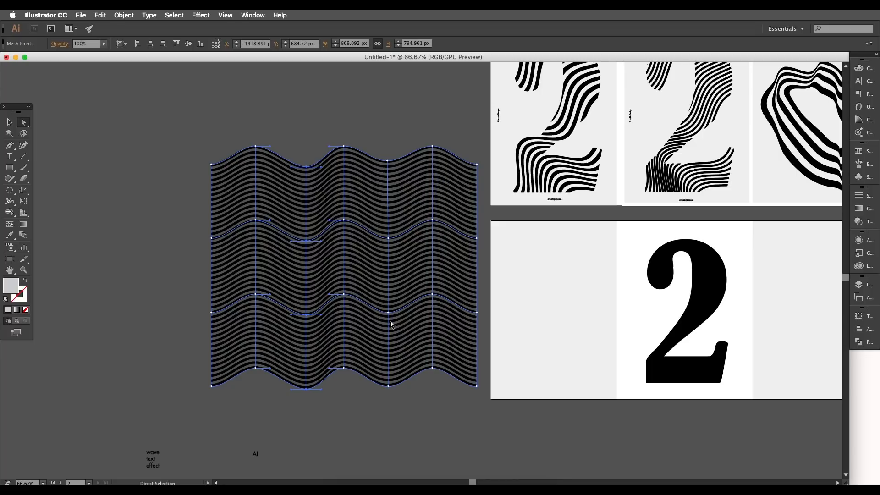
scroll(391, 324, "right", 2)
scroll(348, 300, "down", 1)
left_click(9, 123)
left_click(115, 140)
left_click_drag(366, 200, 337, 239)
left_click(336, 248)
left_click(652, 341)
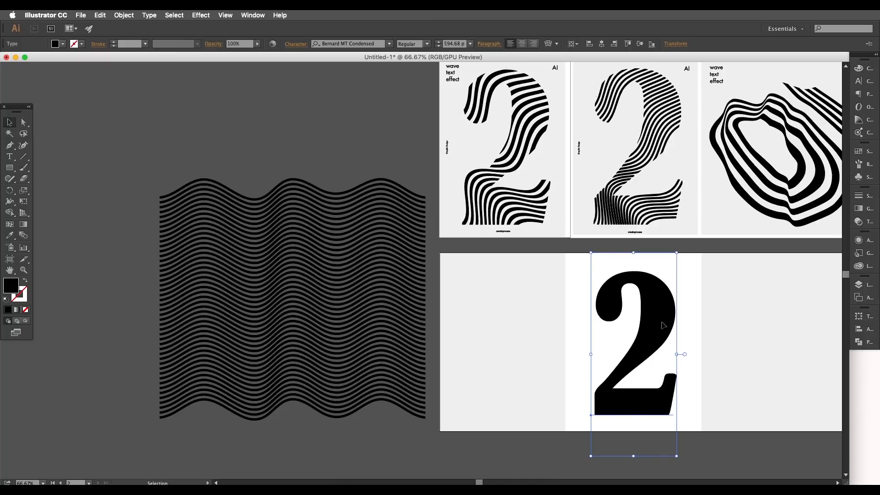
left_click_drag(653, 335, 314, 286)
- Rotate the wavy line block about 45° counterclockwise around the numeral 2
left_click(385, 200)
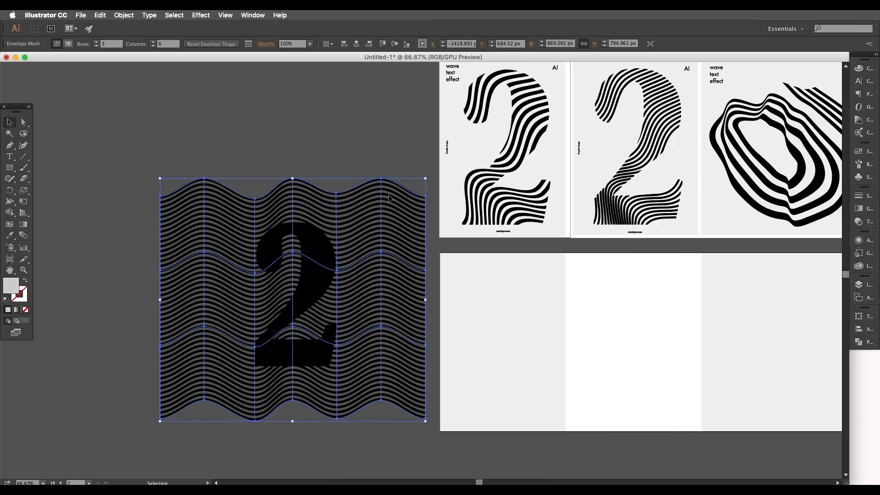
left_click_drag(431, 176, 370, 110)
left_click_drag(329, 90, 408, 185)
left_click_drag(370, 149, 358, 142)
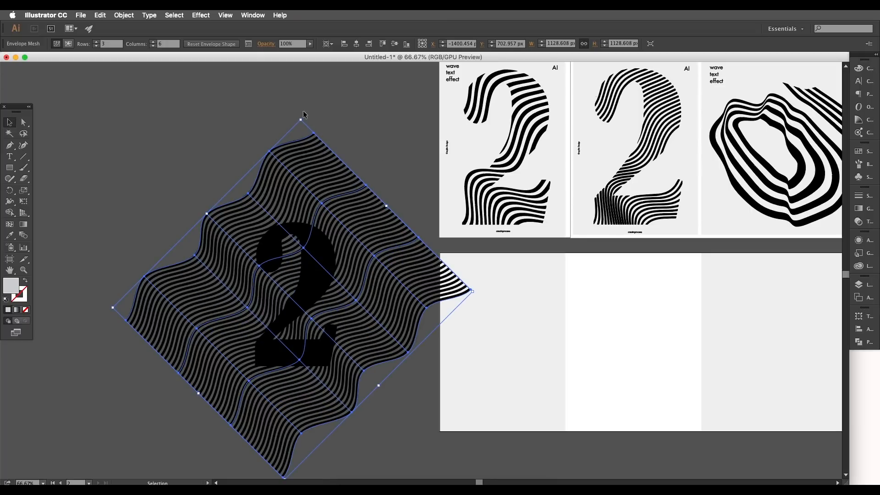
- Scale the rotated wavy block down proportionally to about 994 px wide and reposition it to cover the numeral 2
left_click_drag(350, 243, 353, 263)
left_click_drag(330, 301, 348, 240)
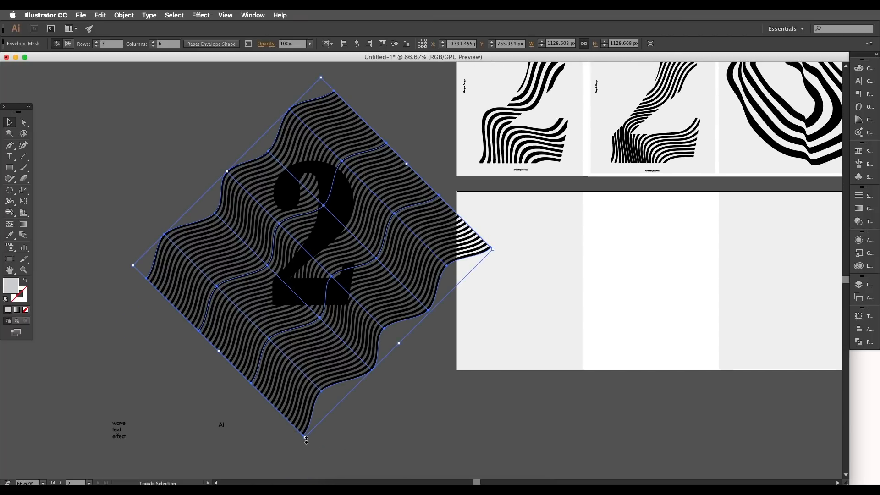
left_click_drag(306, 439, 306, 393)
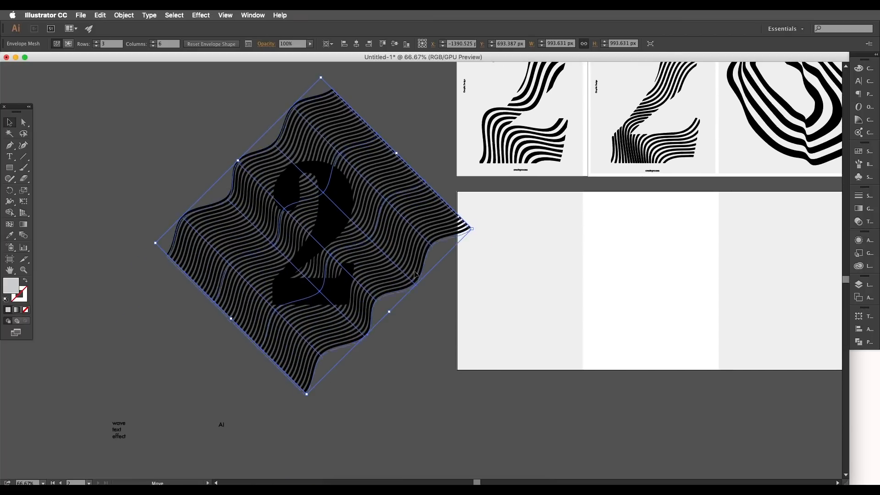
left_click_drag(414, 272, 413, 276)
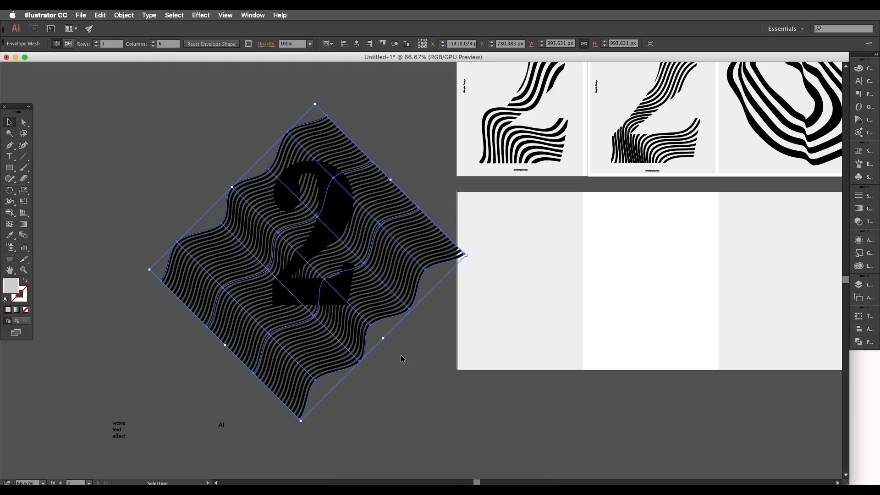
- Try to make a clipping mask from the wavy line block and the numeral 2
left_click(291, 227, "shift")
right_click(319, 241)
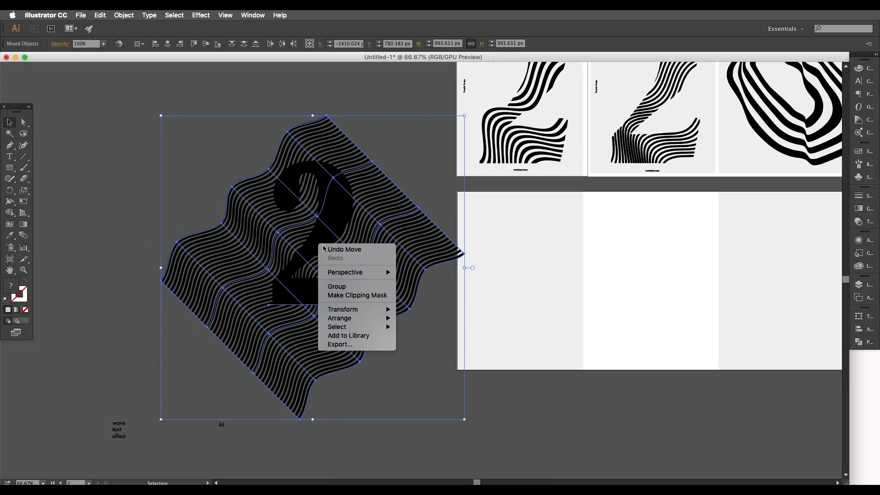
left_click(348, 297)
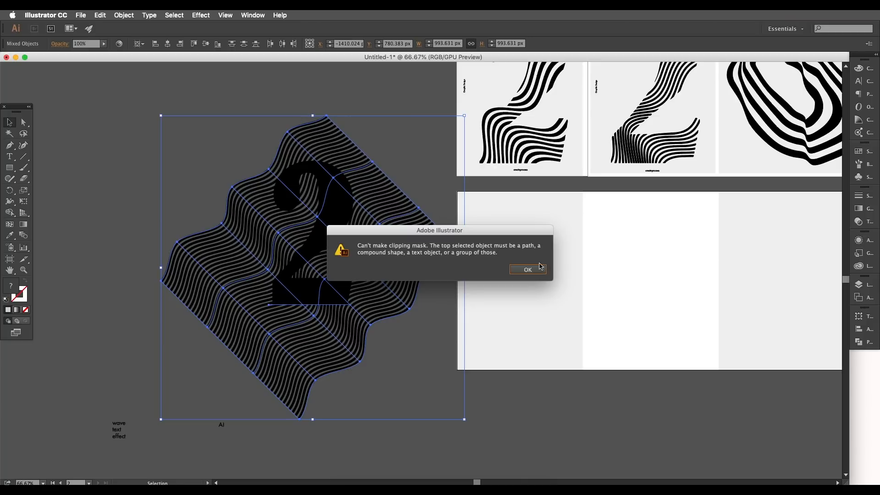
- Dismiss the clipping mask warning and send the wavy line block to the back, behind the numeral 2
left_click(528, 270)
left_click(411, 372)
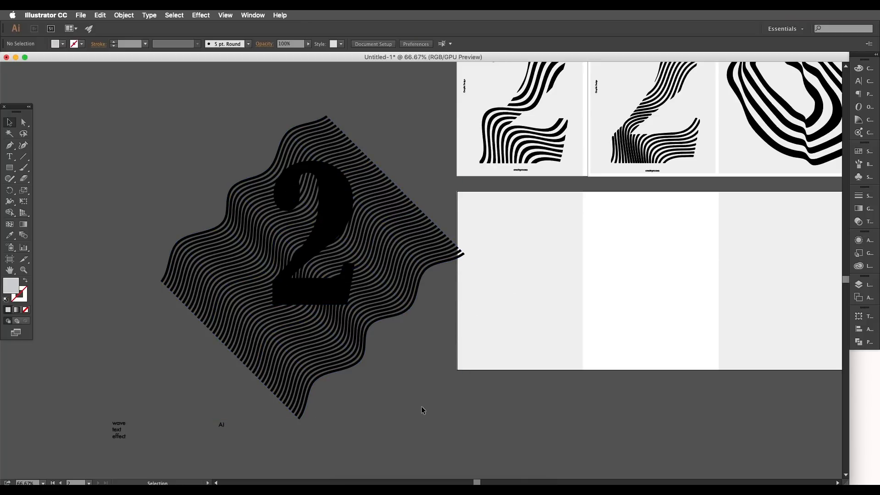
scroll(413, 390, "down", 1)
scroll(404, 374, "left", 1)
left_click(340, 294)
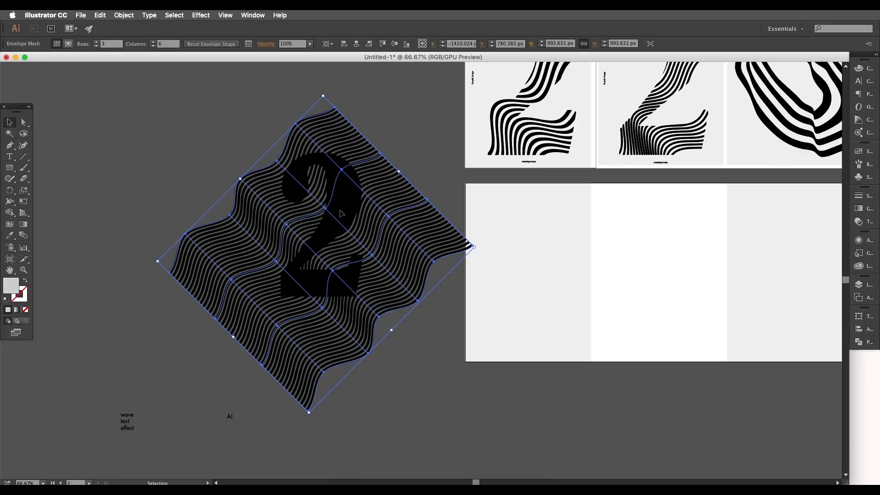
right_click(396, 276)
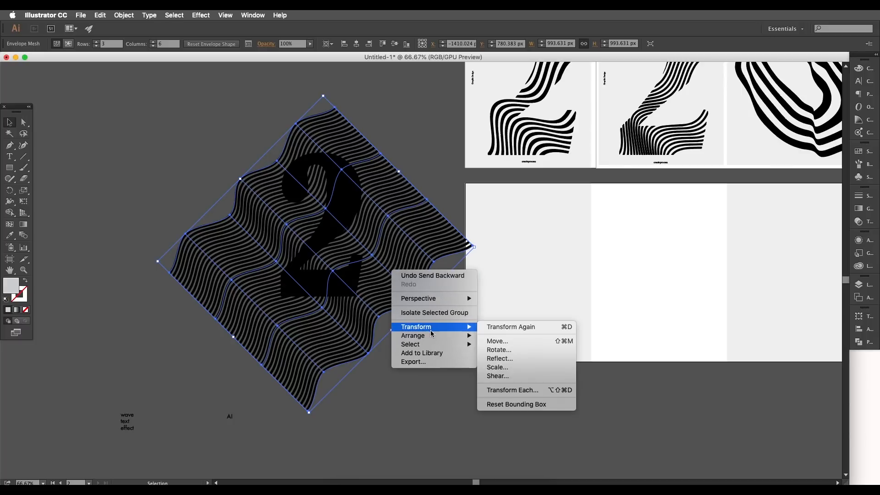
mouse_move(440, 336)
left_click(503, 363)
left_click(418, 311)
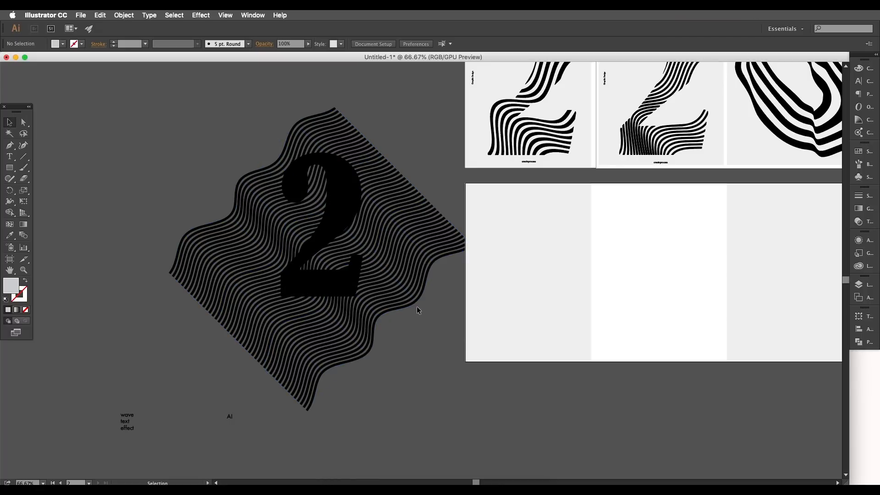
- Make a clipping mask from the numeral 2 and the wavy line block, and deselect the result
left_click(352, 275)
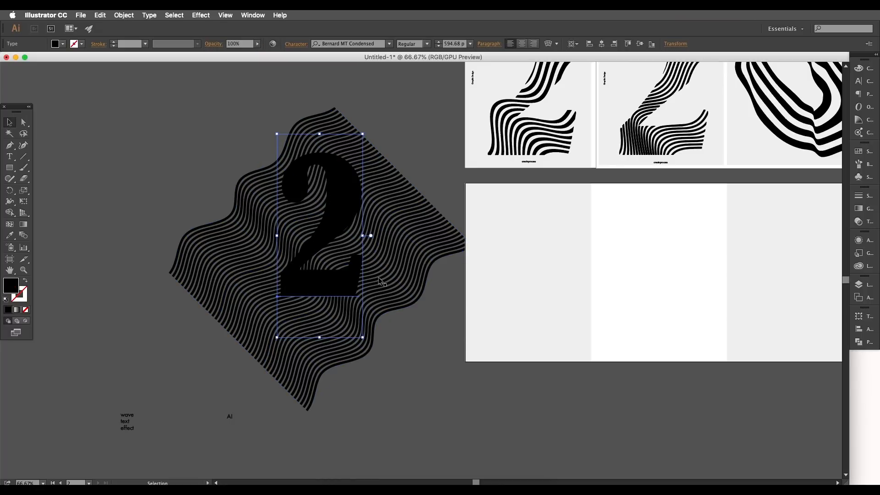
left_click(390, 260)
left_click(296, 209, "shift")
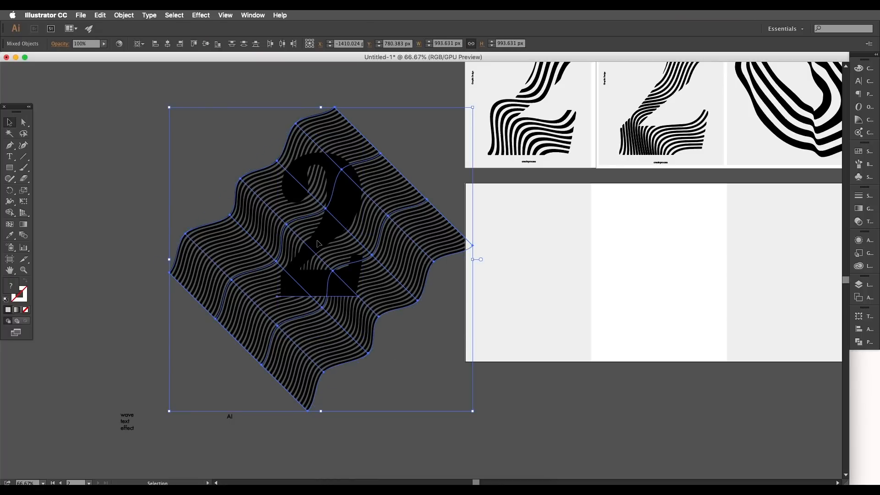
right_click(320, 245)
left_click(359, 296)
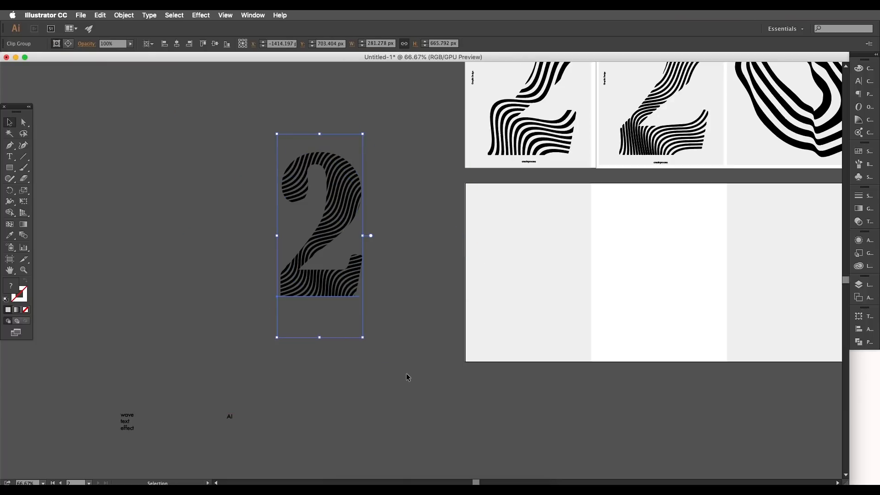
left_click(406, 374)
- Move the clipped striped 2 onto the white middle section of the lower artboard
key("super+1")
left_click_drag(373, 234, 341, 300)
key("super+minus")
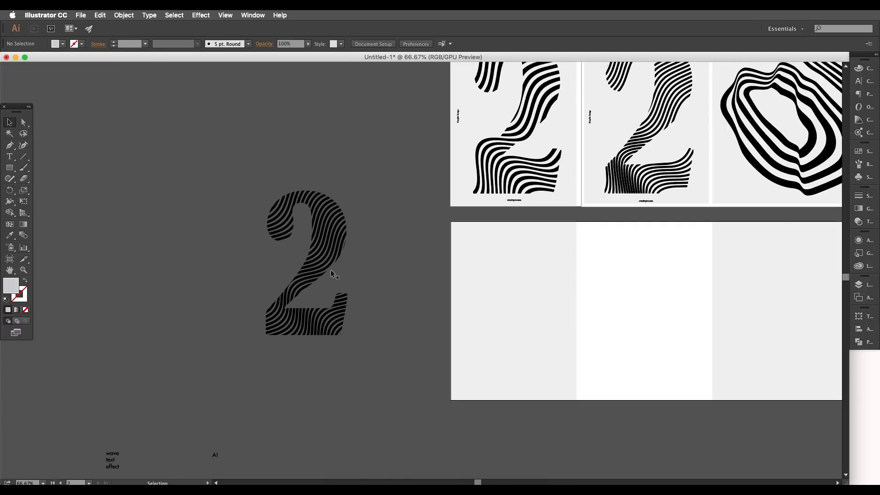
left_click_drag(320, 241, 679, 282)
left_click_drag(701, 268, 508, 316)
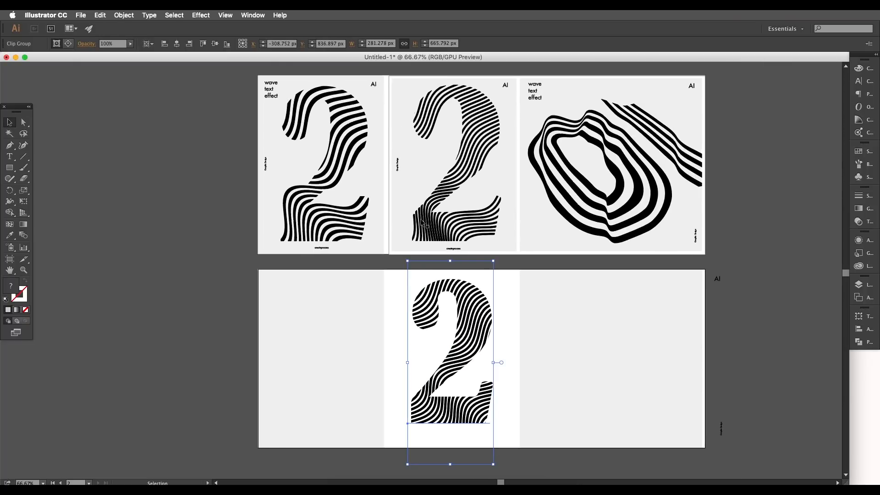
scroll(456, 375, "down", 2)
scroll(451, 330, "right", 2)
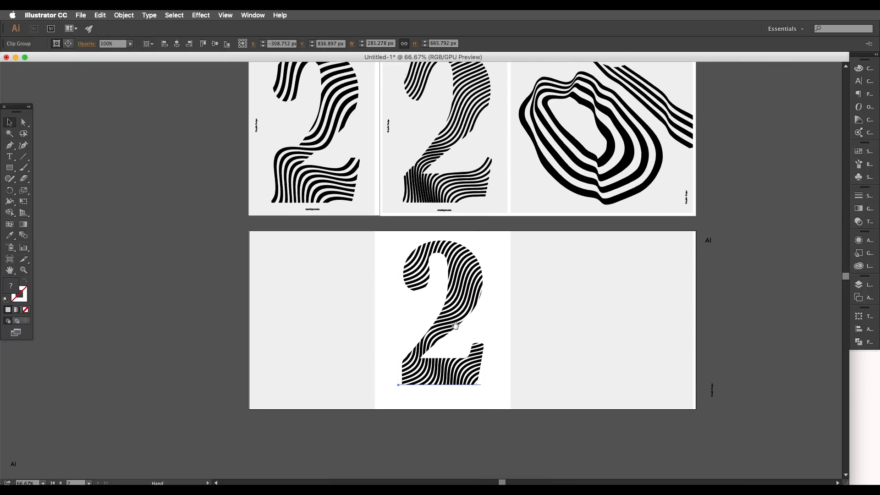
- Isolate the clip group and shift the wavy mesh inside the numeral about 50 px left and 47 px down
double_click(451, 330)
left_click(485, 356)
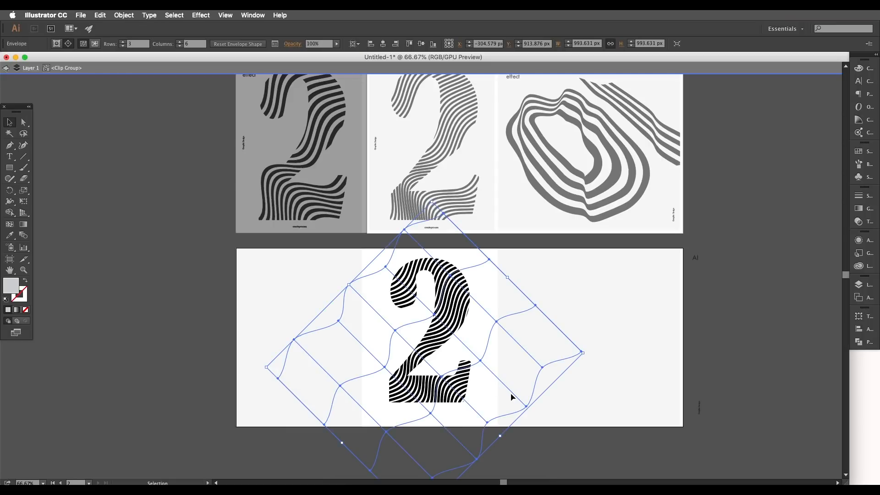
left_click_drag(511, 386, 512, 394)
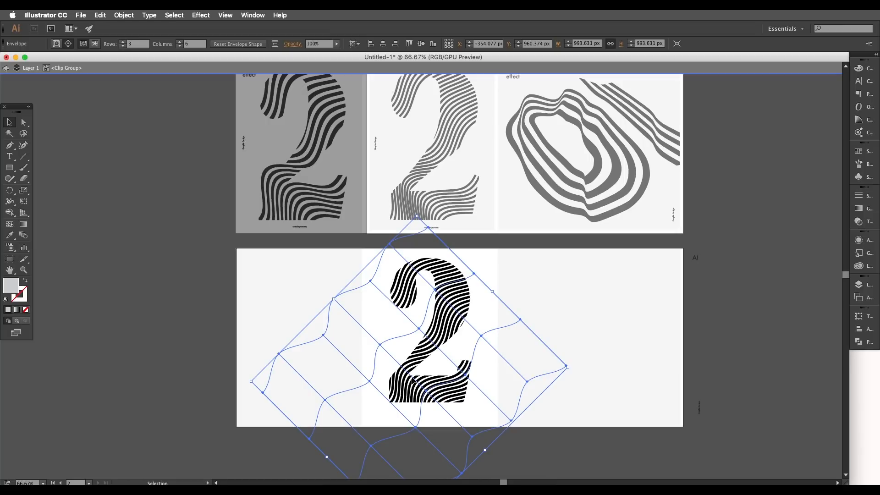
- Scale the wavy mesh inside the clip group proportionally to about 928 px wide, reposition it across the numeral, and deselect it
scroll(415, 390, "down", 3)
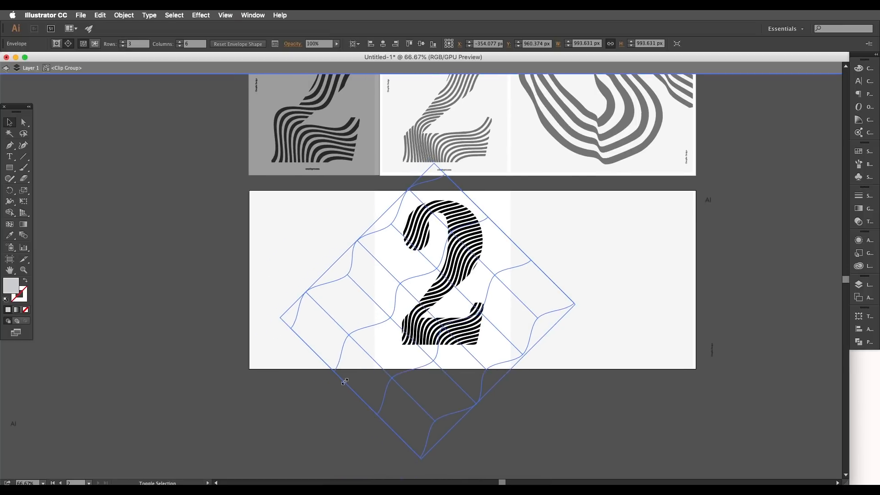
left_click_drag(345, 381, 346, 381)
left_click(479, 345)
left_click_drag(501, 329, 495, 334)
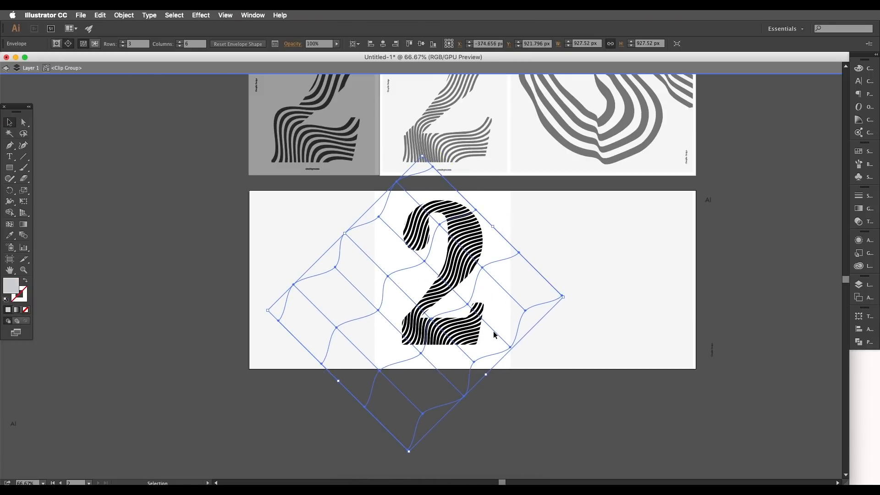
left_click(539, 401)
- Exit the clip group's isolation and examine the finished sample posters' stripes against the new striped 2
key("space")
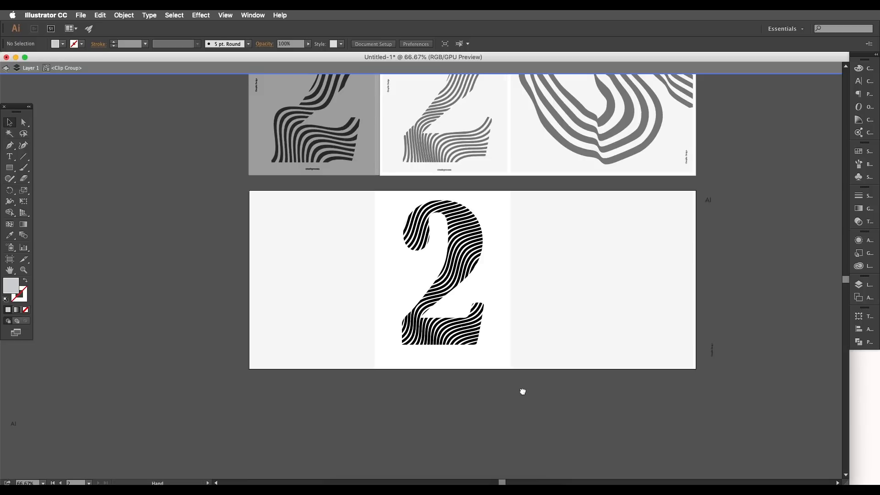
scroll(522, 392, "up", 3)
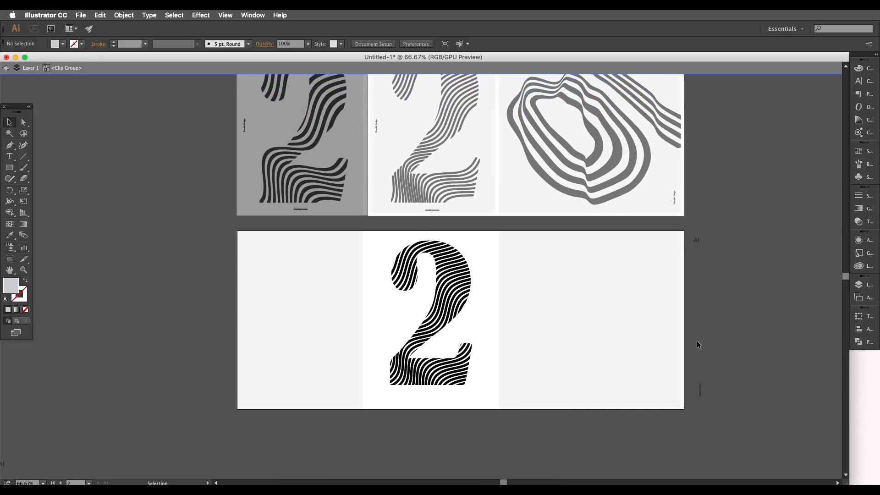
key("super+minus")
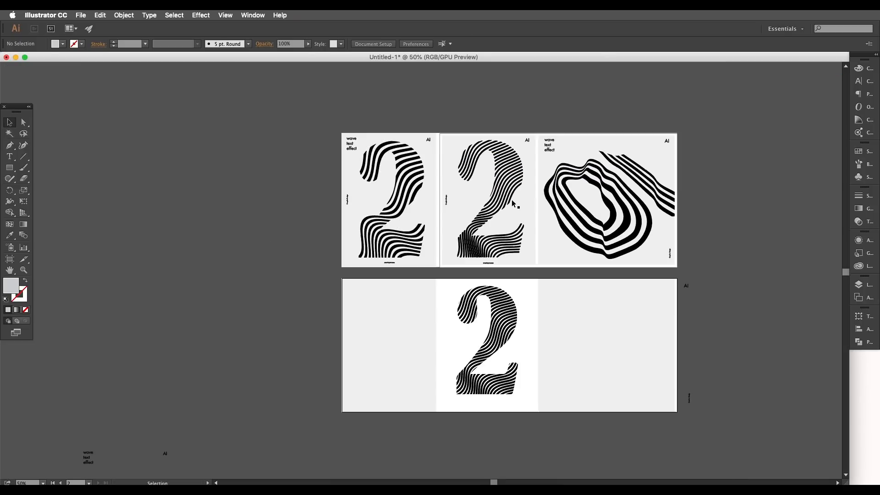
left_click_drag(462, 396, 489, 285)
scroll(490, 284, "up", 1)
left_click_drag(581, 94, 490, 257)
left_click_drag(457, 158, 450, 238)
scroll(449, 238, "up", 2)
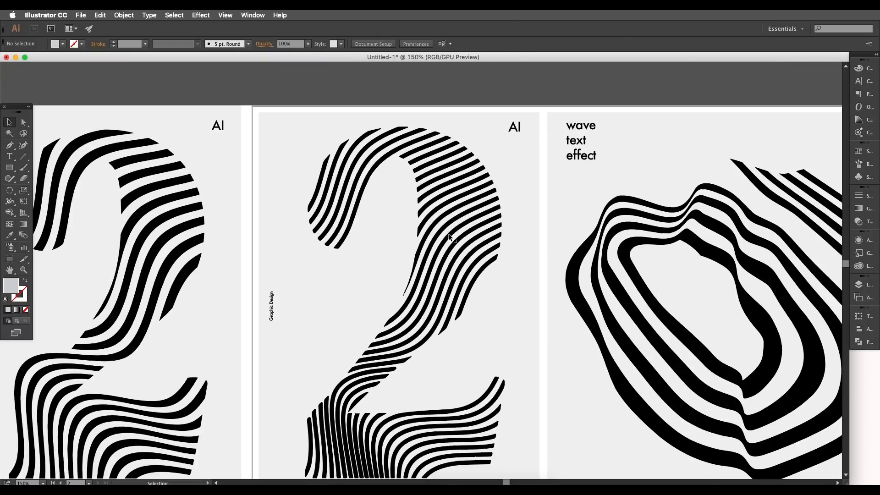
scroll(453, 228, "down", 6)
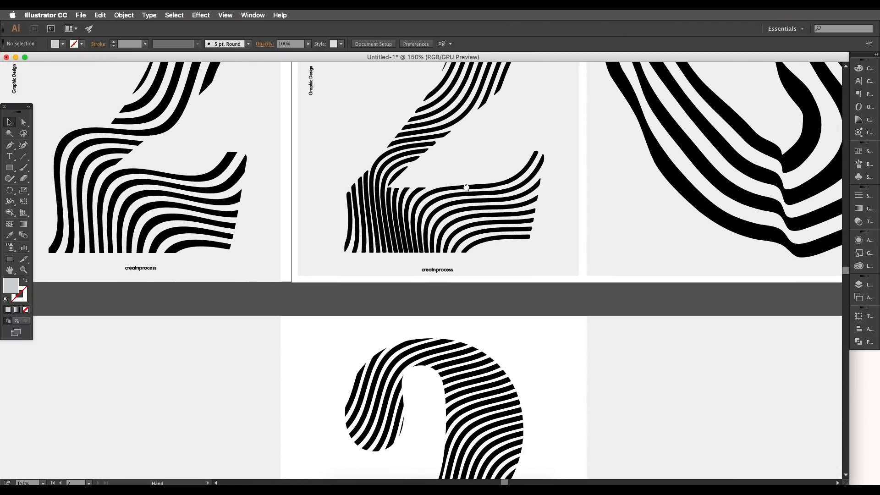
left_click_drag(458, 371, 460, 207)
scroll(481, 266, "down", 2)
- Isolate the clip group again and expand the wavy envelope's object and fill into editable lines
double_click(485, 289)
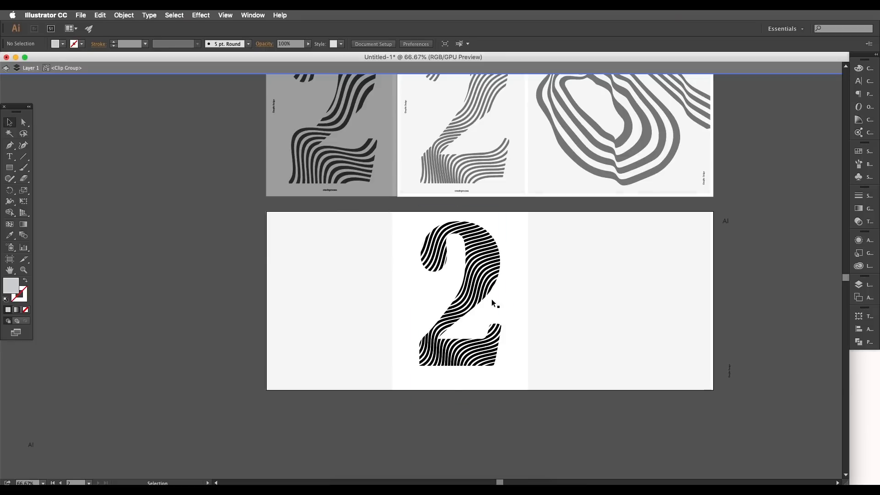
left_click(493, 303)
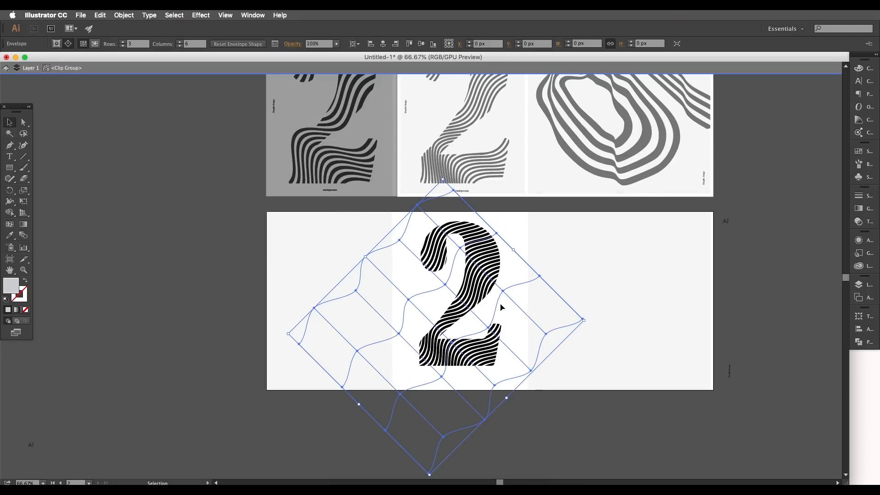
left_click(124, 15)
left_click(152, 105)
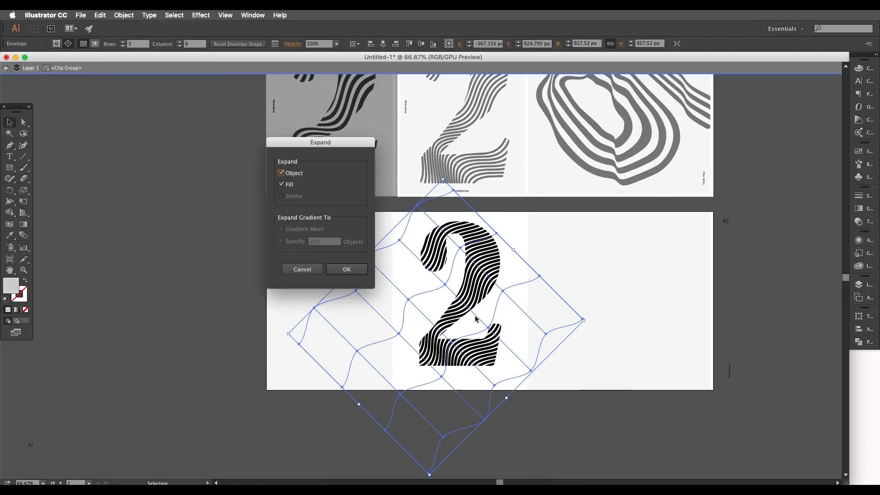
key("Return")
- Set the stroke weight of the expanded wavy lines to 6 px and exit the clip group's isolation
left_click_drag(469, 257, 447, 252)
scroll(444, 247, "up", 1)
left_click_drag(474, 167, 402, 292)
left_click_drag(396, 228, 396, 198)
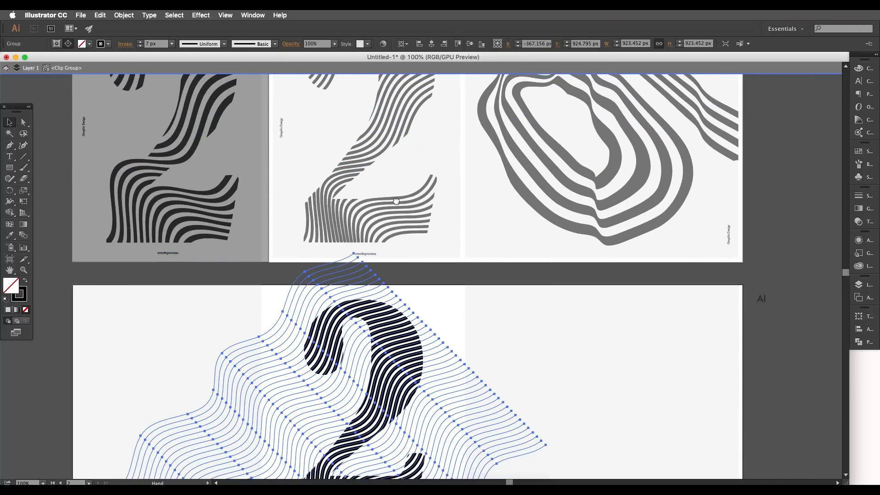
left_click(160, 45)
key("Down")
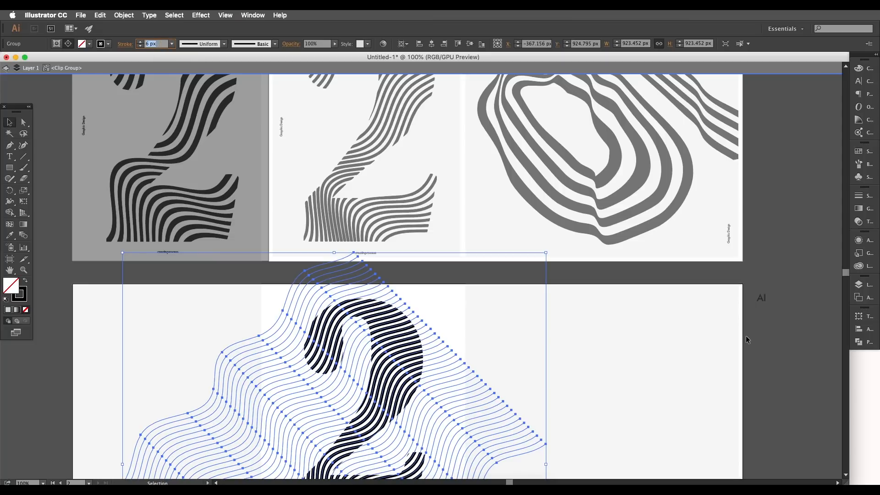
left_click(757, 333)
left_click_drag(508, 370, 594, 271)
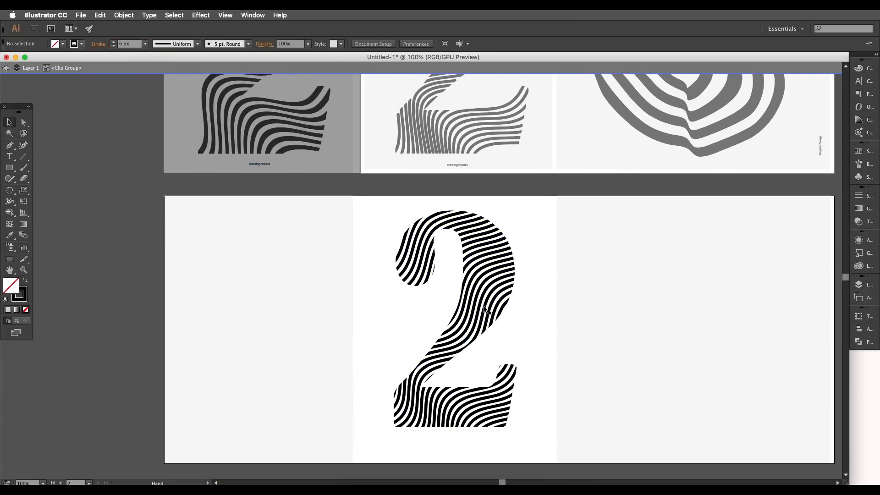
double_click(142, 328)
- Compare the line thickness of the new striped 2 with the sample posters above it
scroll(507, 373, "up", 2)
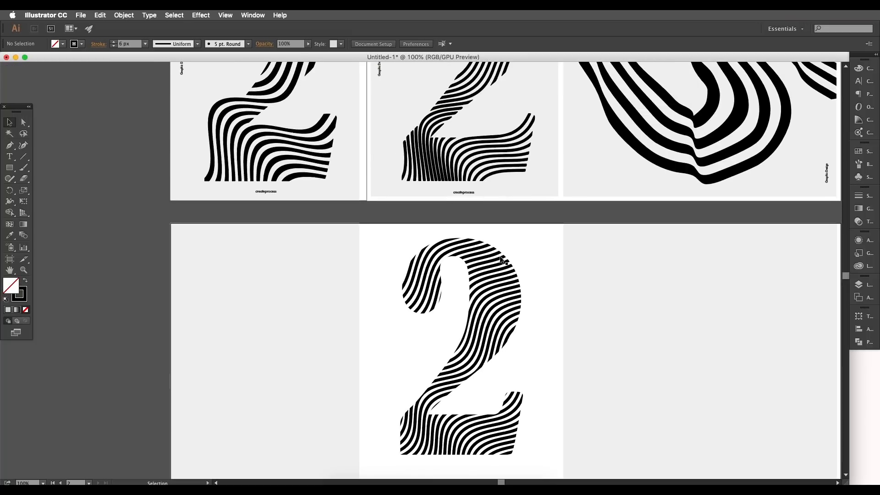
left_click_drag(487, 238, 472, 348)
left_click_drag(523, 275, 532, 207)
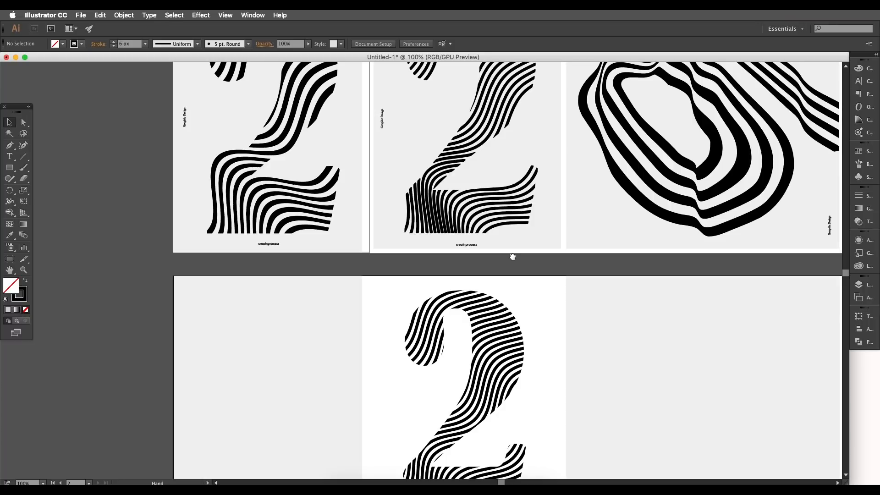
left_click(501, 300)
key("super+plus")
key("super+minus")
left_click_drag(513, 256, 478, 395)
key("super+plus")
left_click_drag(435, 166, 400, 239)
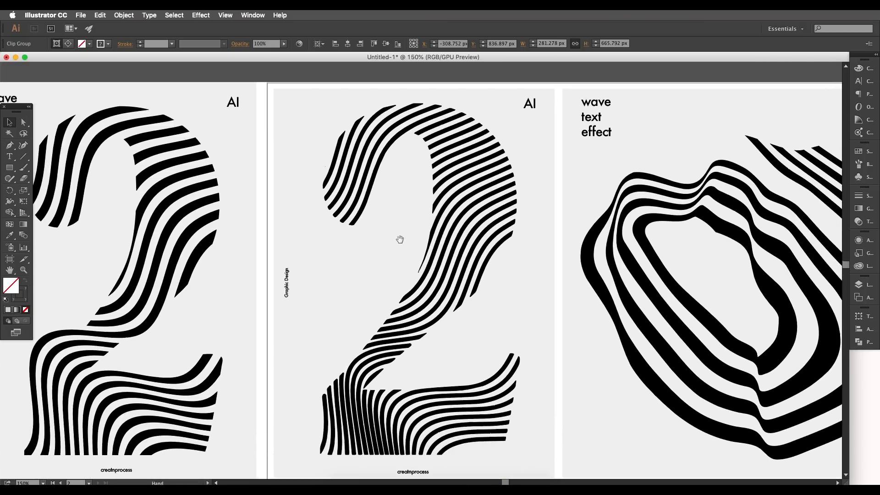
key("super+minus")
scroll(501, 317, "down", 10)
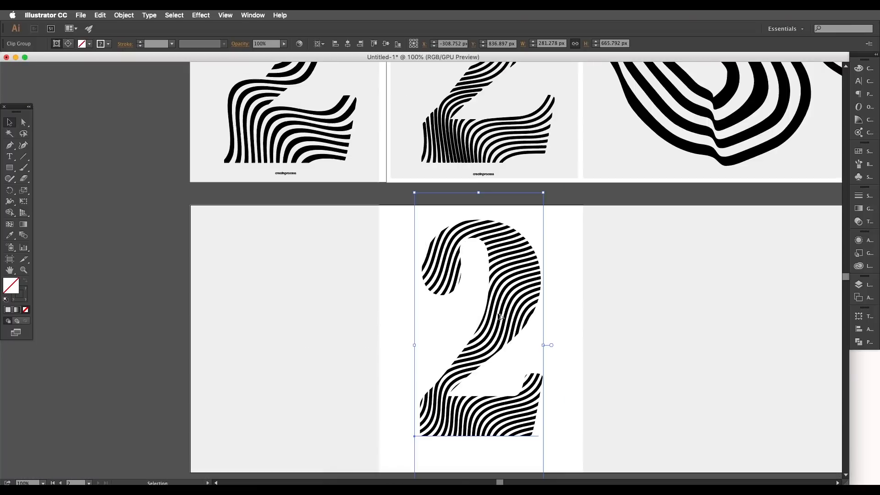
- Expand the striped 2's clip group into filled shapes and split them with Pathfinder Divide
left_click_drag(501, 317, 457, 245)
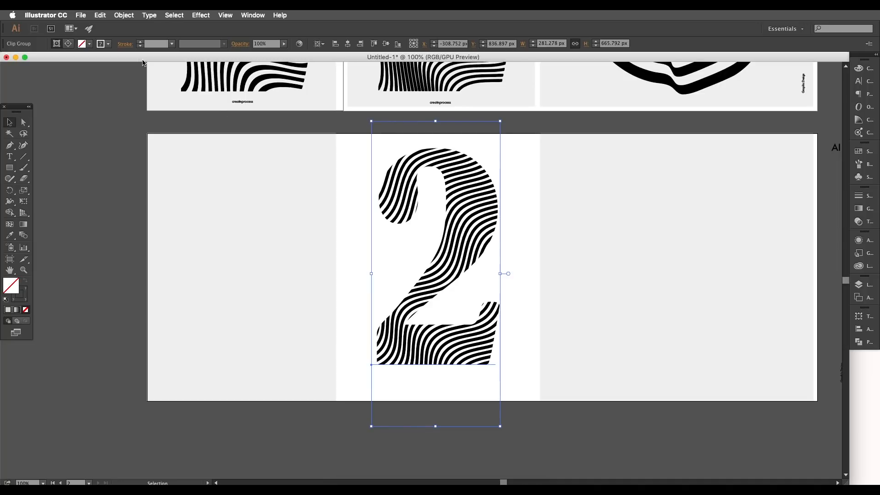
left_click(124, 16)
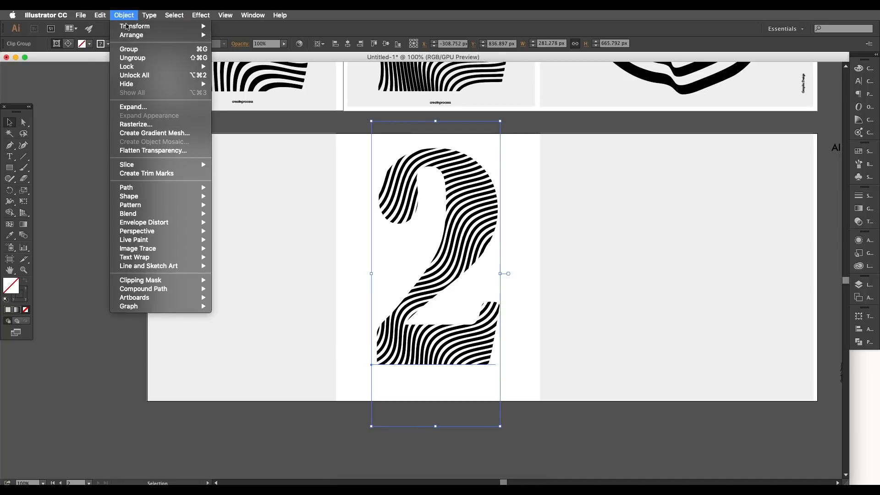
left_click(156, 106)
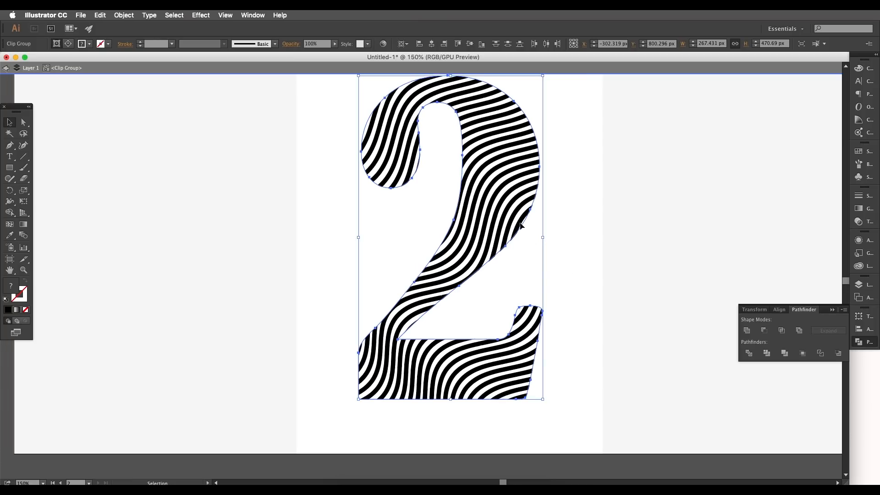
left_click(750, 354)
- Isolate the divided group and select individual stripes of the 2 to inspect the separated paths
double_click(527, 228)
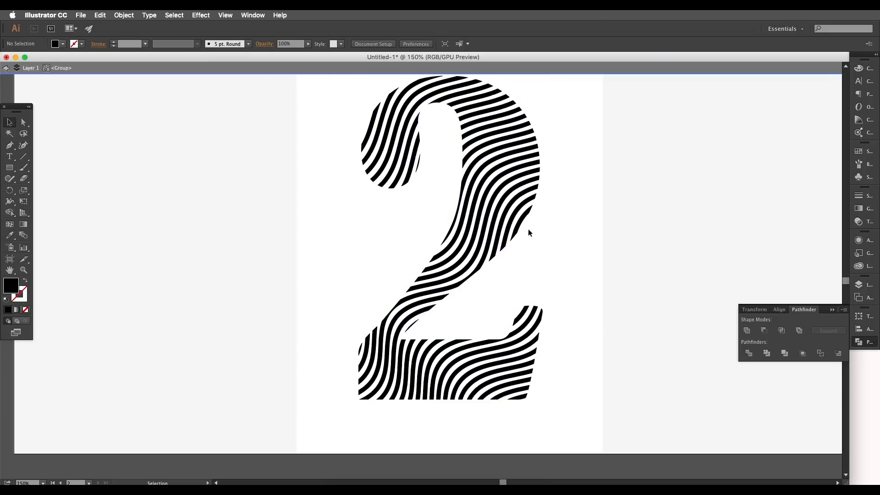
left_click(523, 224)
scroll(523, 222, "down", 1)
scroll(497, 205, "up", 5)
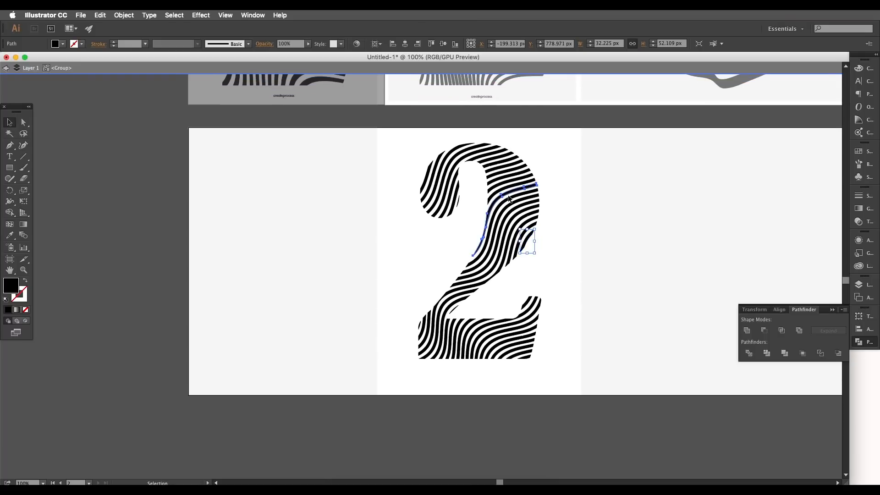
left_click(496, 205)
left_click_drag(497, 205, 483, 181)
left_click(495, 259)
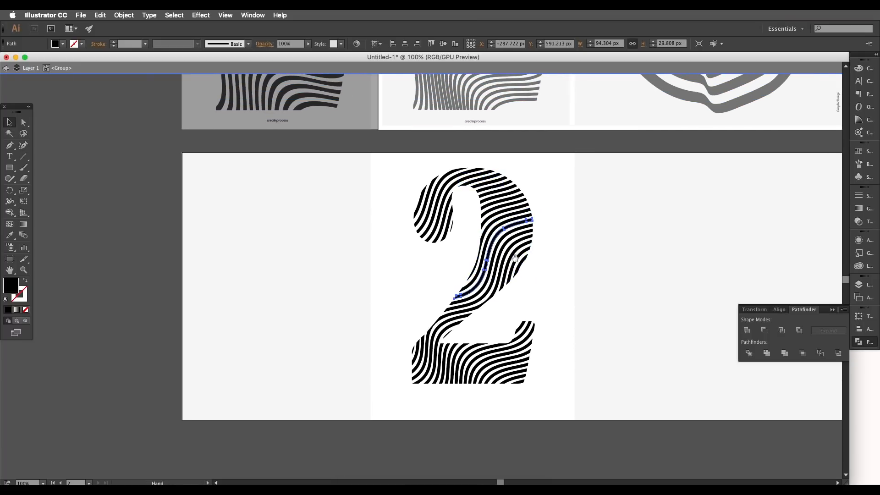
- Undo the isolation, Pathfinder Divide and expansion of the striped 2
left_click_drag(511, 283, 510, 257)
left_click(499, 253)
left_click(510, 258)
scroll(536, 276, "down", 2)
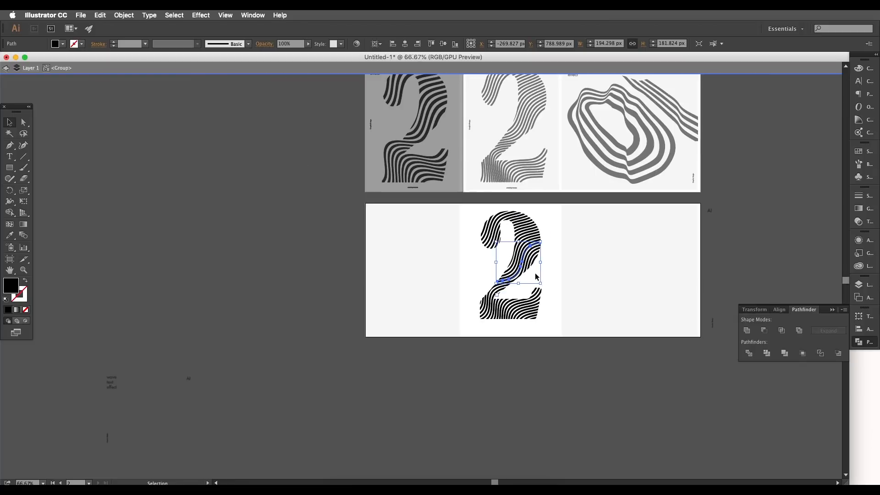
key("super+z")
key("v")
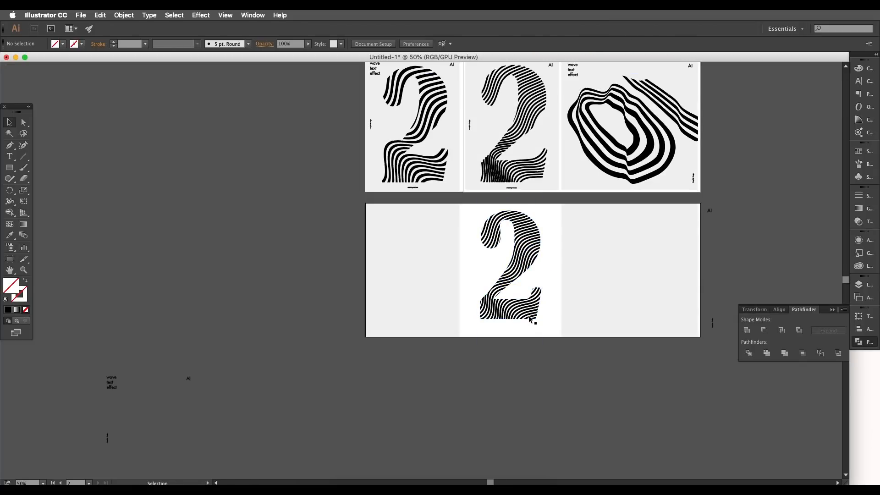
- Duplicate the striped 2 clip group onto the empty pasteboard beside the artboard
left_click_drag(528, 321, 285, 296)
left_click_drag(344, 270, 348, 316)
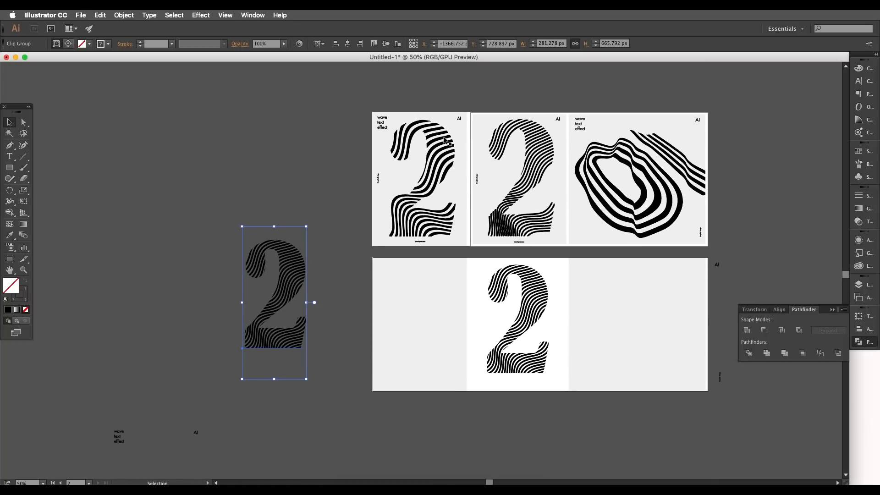
left_click_drag(456, 258, 380, 192)
- Expand the artboard's striped 2 clip group into filled shapes
left_click(461, 246)
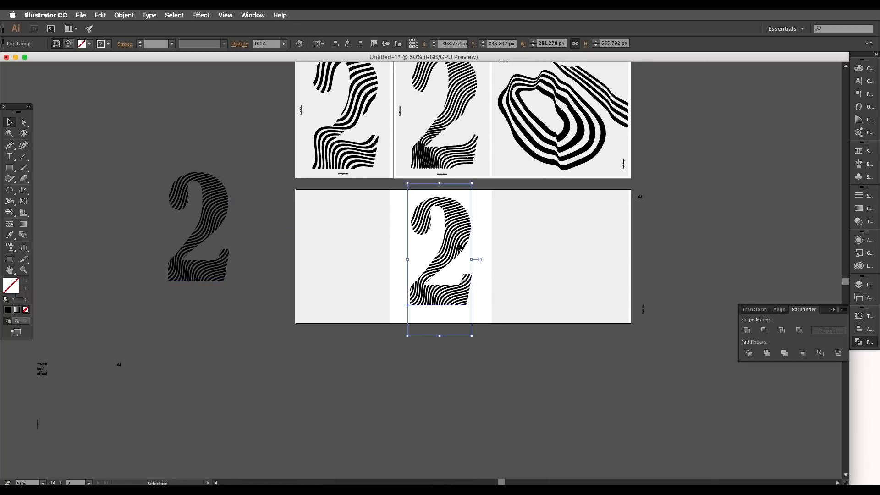
scroll(460, 246, "up", 1)
scroll(464, 246, "up", 1)
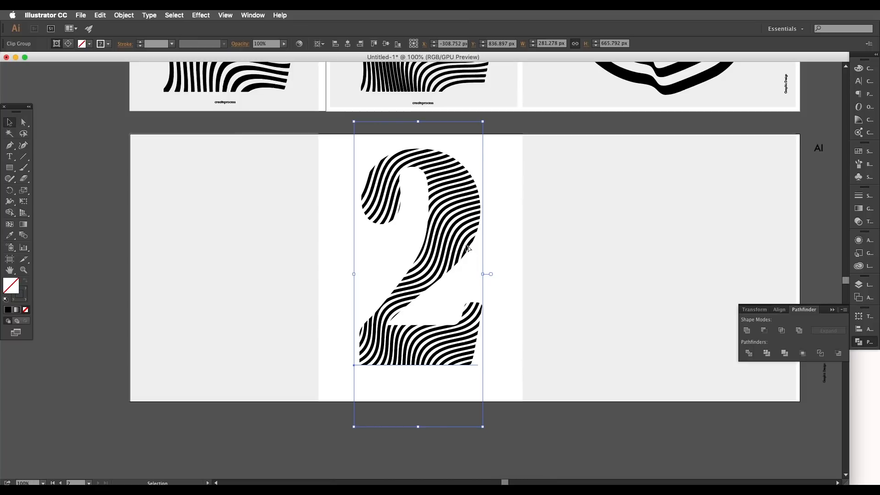
left_click(132, 17)
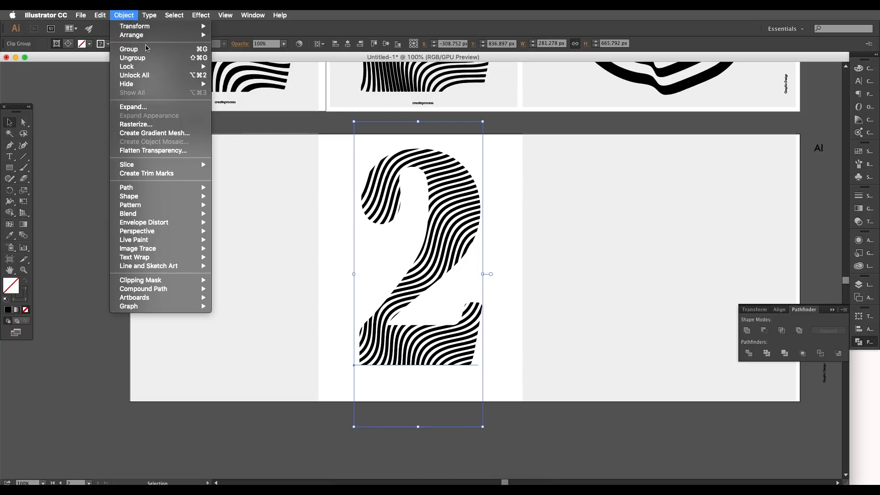
left_click(163, 107)
left_click(347, 269)
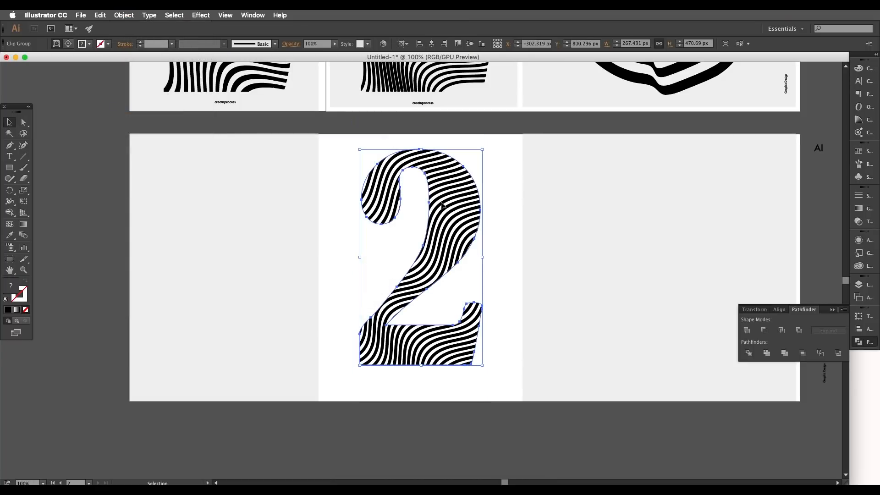
- Isolate the expanded clip group, examine the full wavy line paths behind the mask, and exit isolation
double_click(451, 216)
left_click(483, 215)
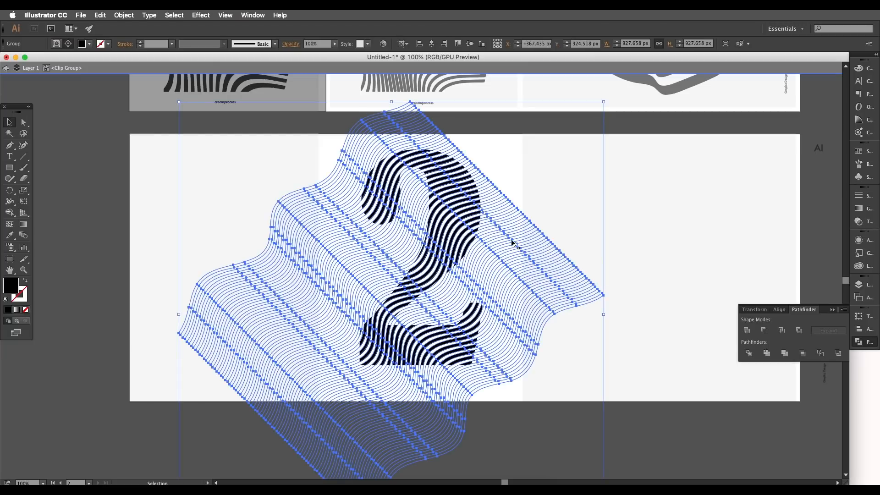
scroll(512, 242, "up", 5)
scroll(478, 230, "down", 5)
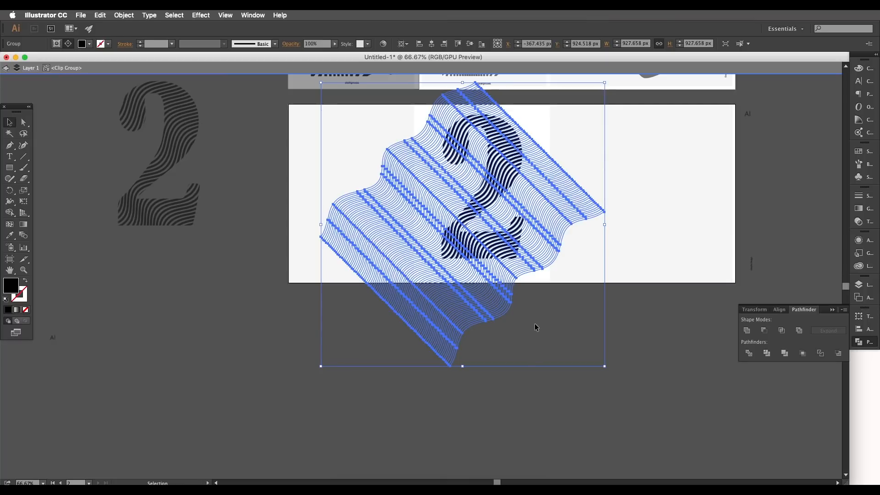
double_click(535, 324)
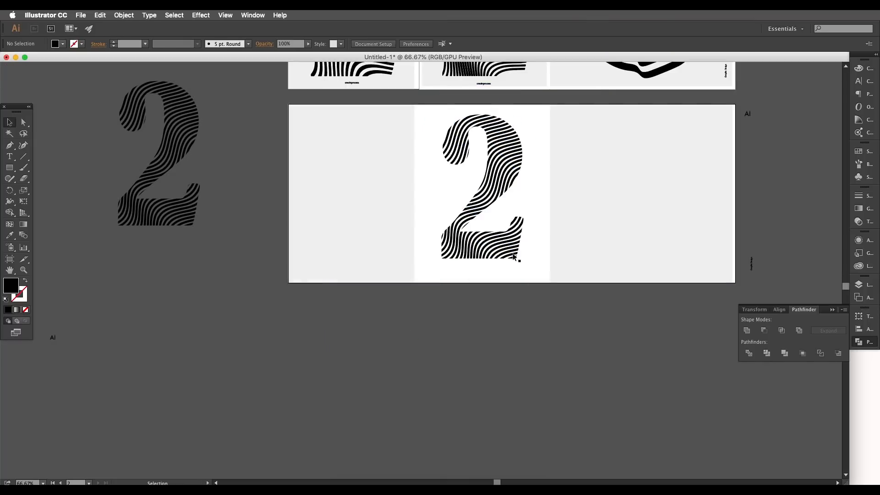
- Split the expanded 2 on the artboard with Pathfinder Divide and deselect it
left_click(508, 242)
left_click_drag(508, 239, 469, 268)
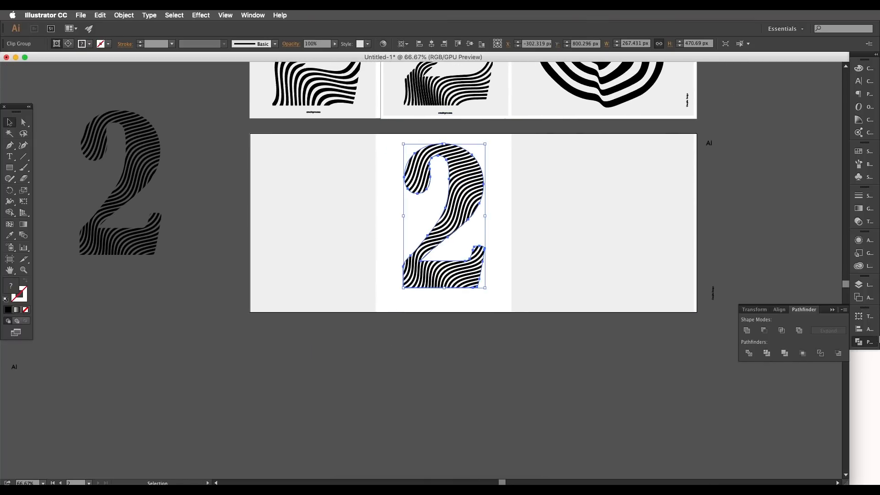
left_click(871, 341)
left_click(871, 342)
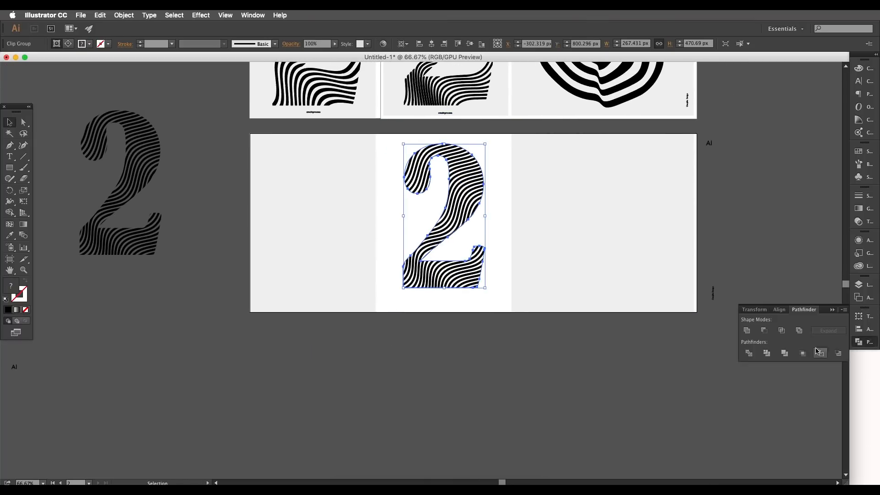
left_click(750, 354)
left_click(562, 336)
- Ungroup the divided 2 and select a single short stripe on the outer edge of its lower curve
scroll(482, 266, "up", 1)
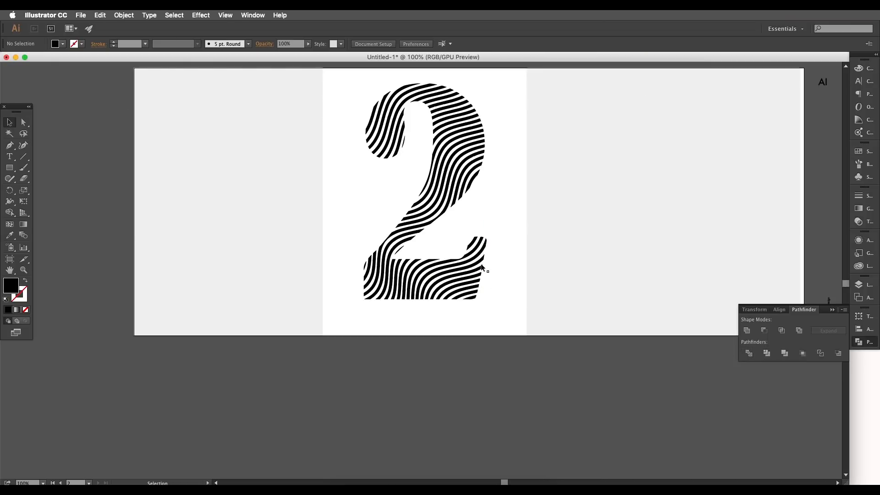
left_click(481, 264)
right_click(481, 263)
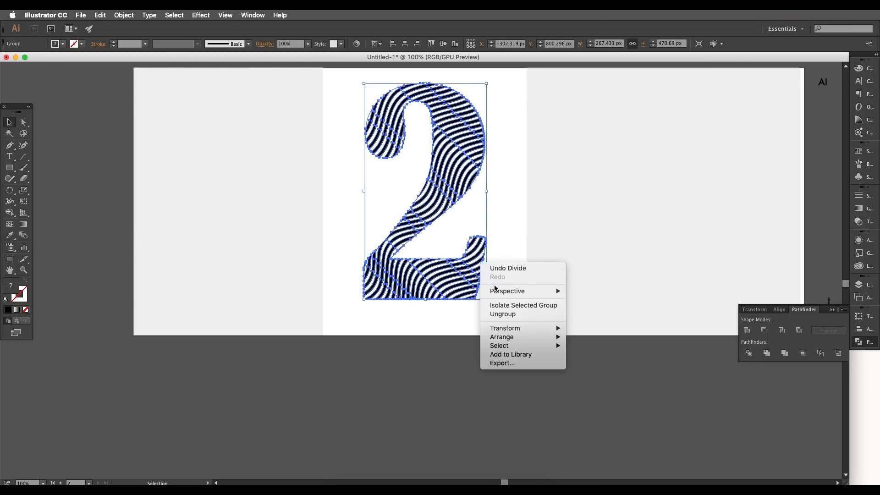
left_click(504, 315)
left_click(476, 247)
left_click(466, 188)
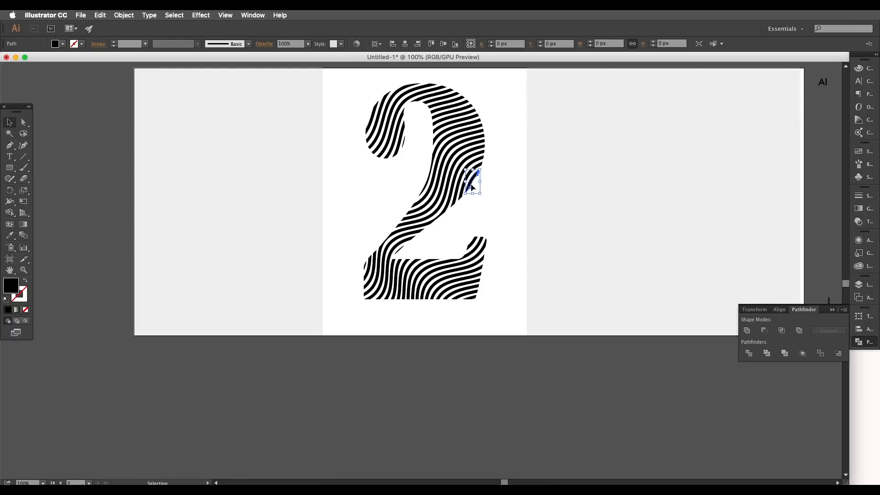
- Delete the sliver at the base's lower right corner and the short stripe at the tip of the 2's tail
scroll(472, 185, "up", 1)
scroll(468, 178, "down", 3)
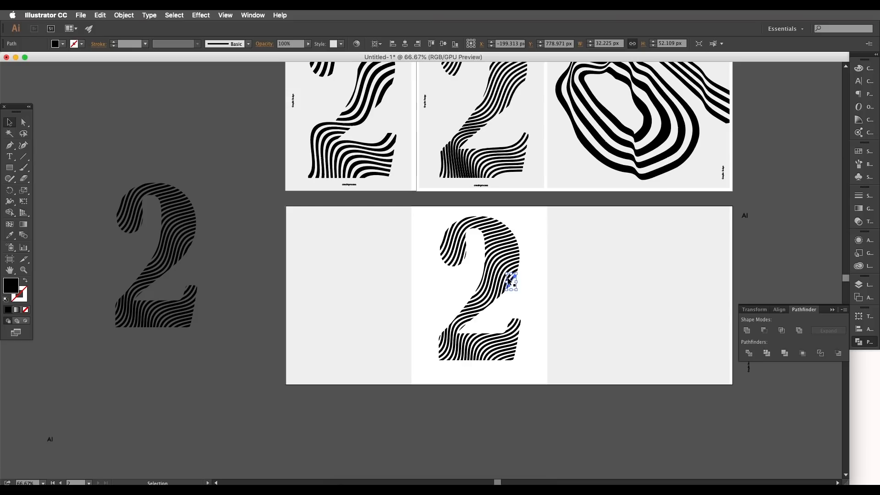
left_click_drag(474, 201, 451, 300)
scroll(463, 223, "up", 1)
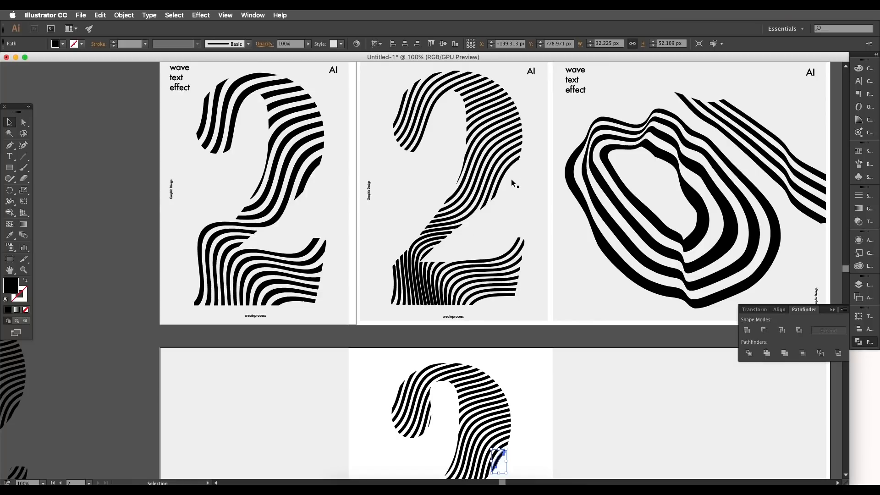
left_click_drag(512, 286, 546, 33)
scroll(558, 380, "up", 2)
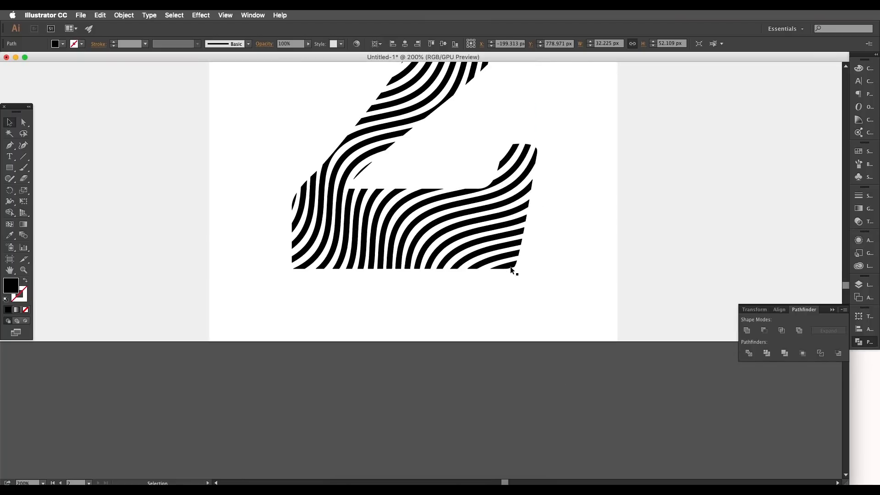
left_click(507, 258)
left_click(506, 258)
key("Delete")
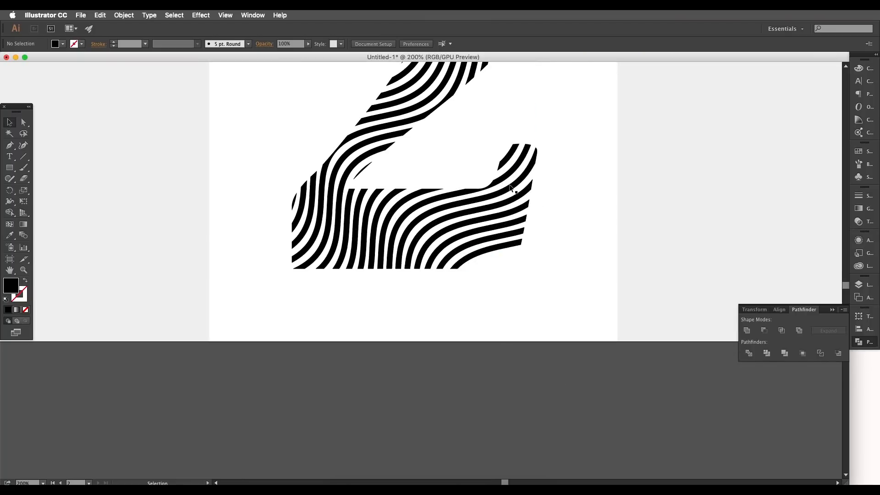
left_click(513, 158)
key("Delete")
- Delete the small fragment on the base's left edge and the thin sliver in the inner corner above the base
left_click_drag(427, 215, 567, 250)
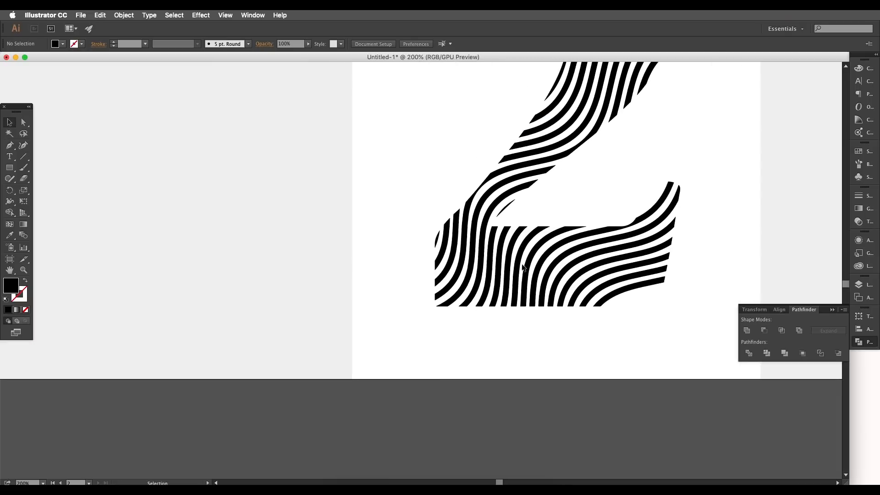
left_click_drag(457, 235, 447, 272)
left_click(426, 276)
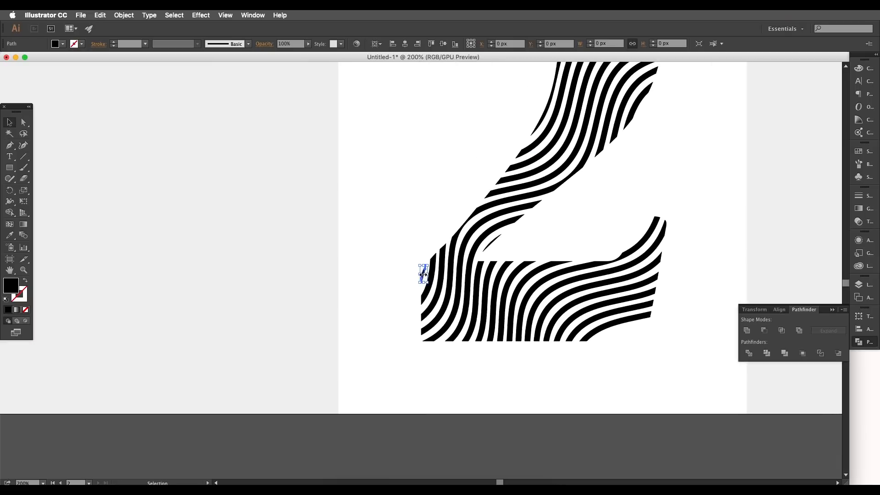
key("Delete")
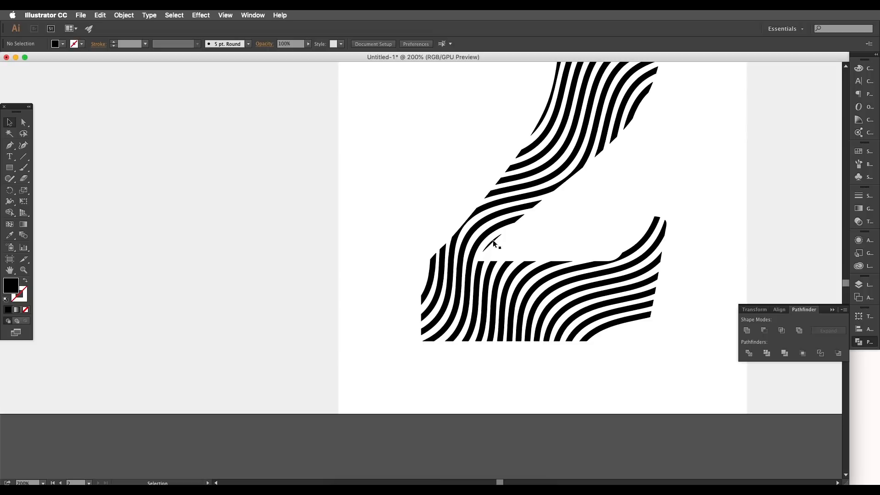
left_click(491, 245)
key("Delete")
- Delete the short stripe on the outer right edge of the 2, where the bowl meets the diagonal
left_click_drag(571, 220, 509, 324)
left_click_drag(593, 207, 579, 241)
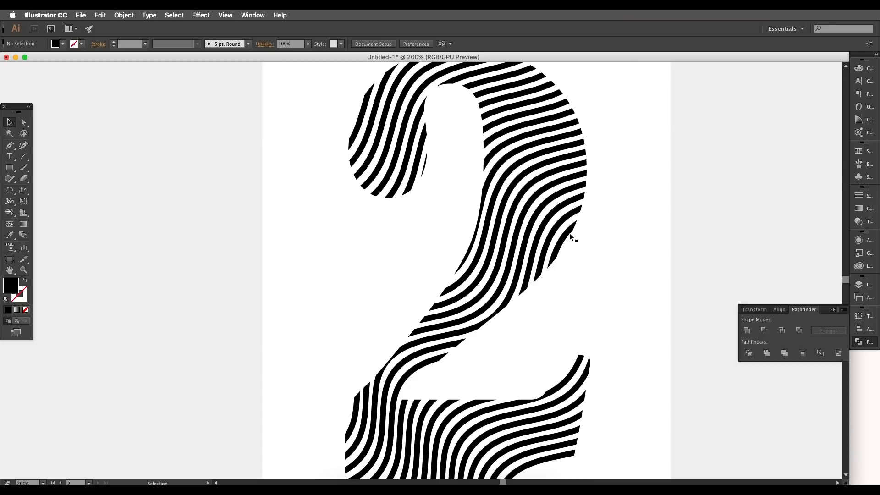
left_click(567, 233)
key("Delete")
- Pull the thin sliver off the inner edge of the 2's upper hook and delete it
scroll(573, 260, "down", 3)
scroll(527, 158, "up", 1)
scroll(527, 157, "right", 1)
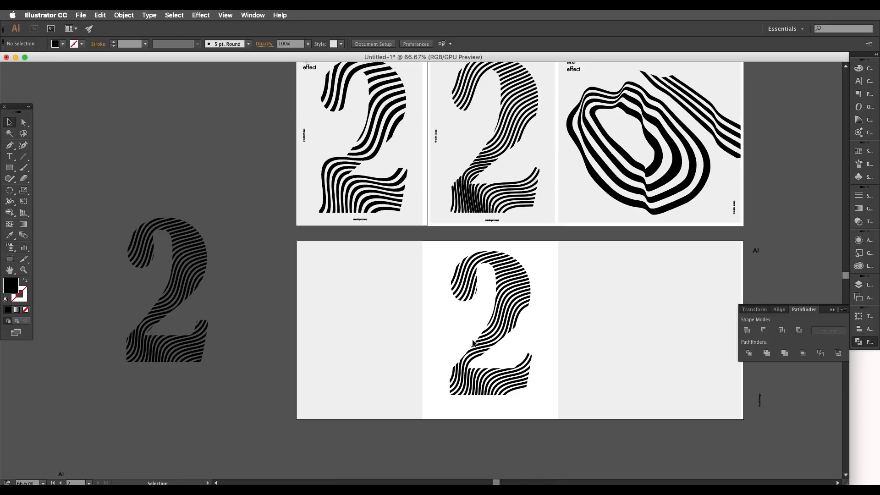
scroll(478, 323, "up", 1)
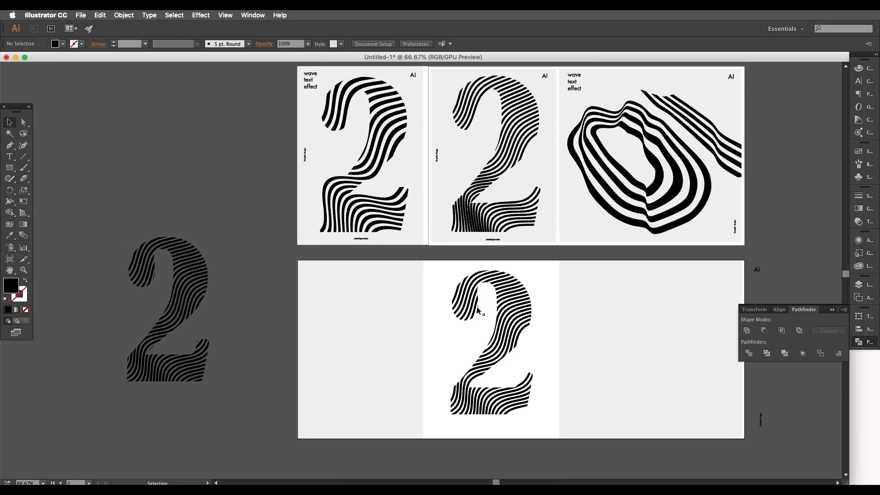
scroll(478, 309, "up", 2)
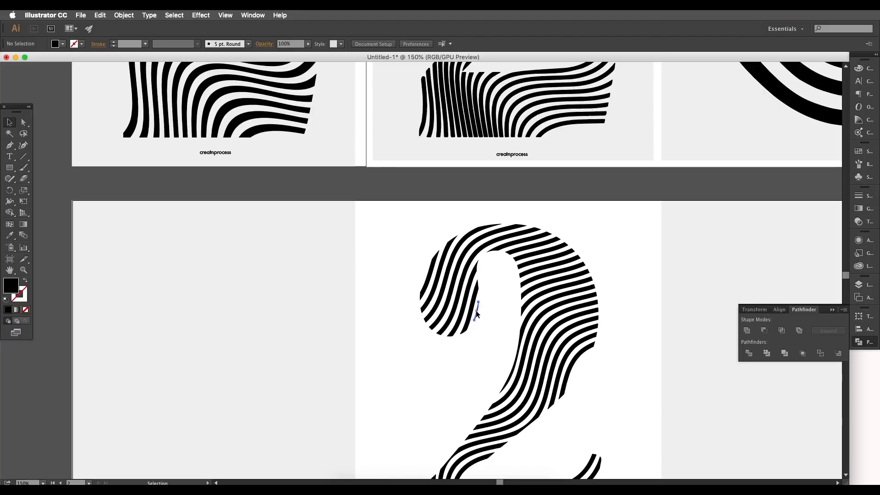
scroll(482, 301, "down", 2)
left_click_drag(479, 303, 574, 303)
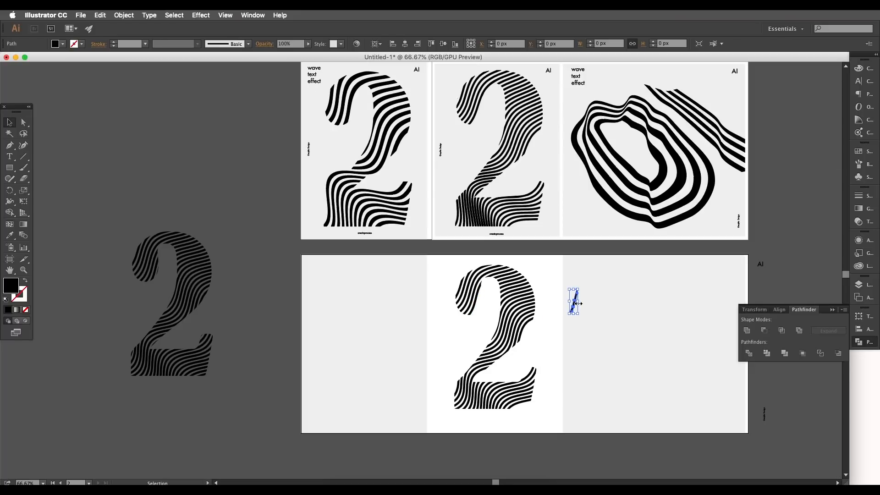
key("Delete")
- Draw a closed curved black shape with the Pen tool, bridging the gap between two stripe ends inside the upper hook
scroll(512, 367, "down", 2)
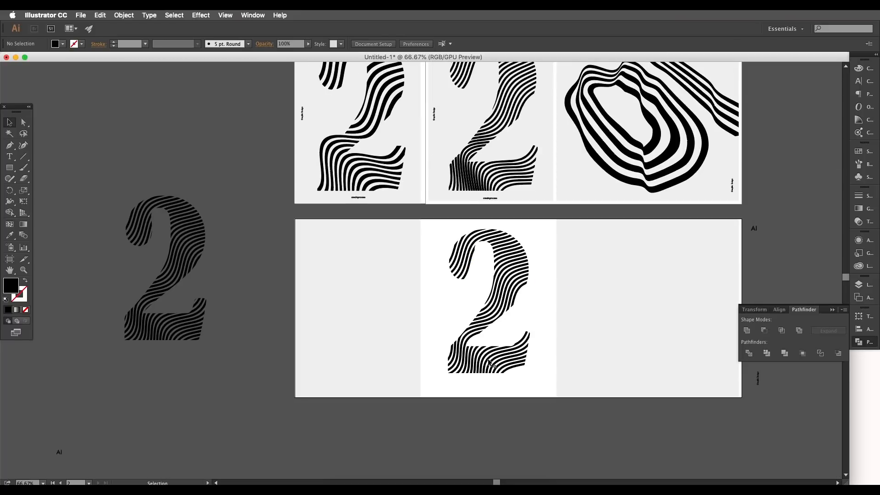
scroll(505, 352, "up", 4)
left_click_drag(532, 299, 535, 410)
left_click_drag(423, 105, 461, 261)
scroll(510, 175, "up", 2)
scroll(468, 236, "up", 1)
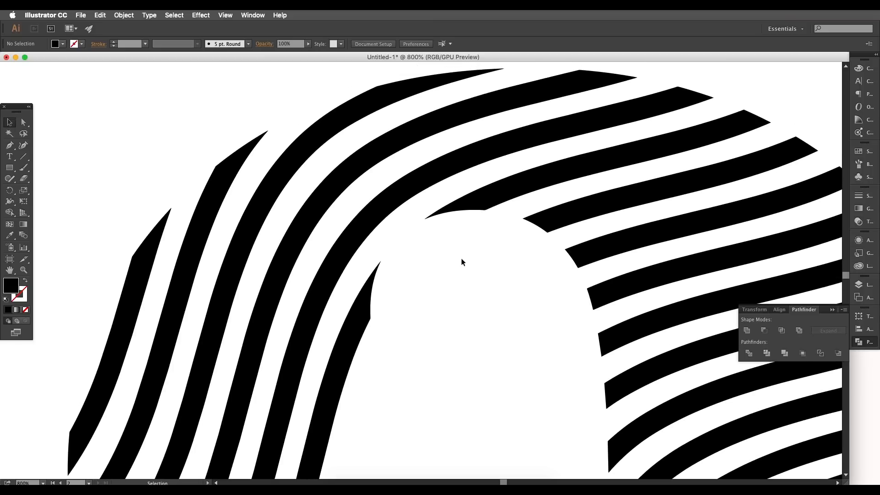
key("p")
left_click(460, 198)
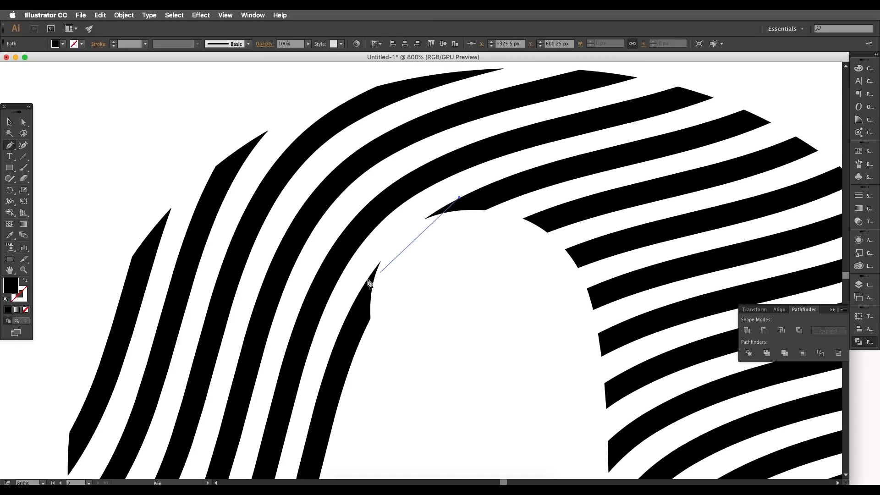
left_click_drag(367, 280, 335, 339)
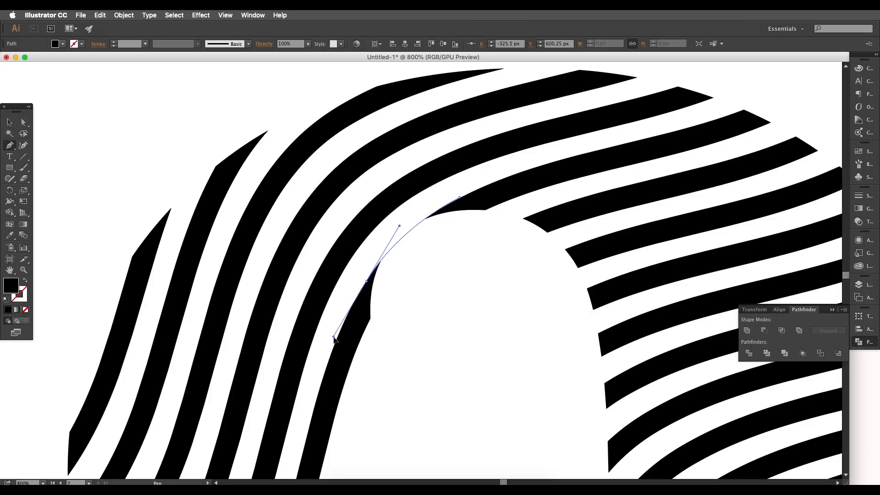
left_click(367, 281)
left_click(370, 318)
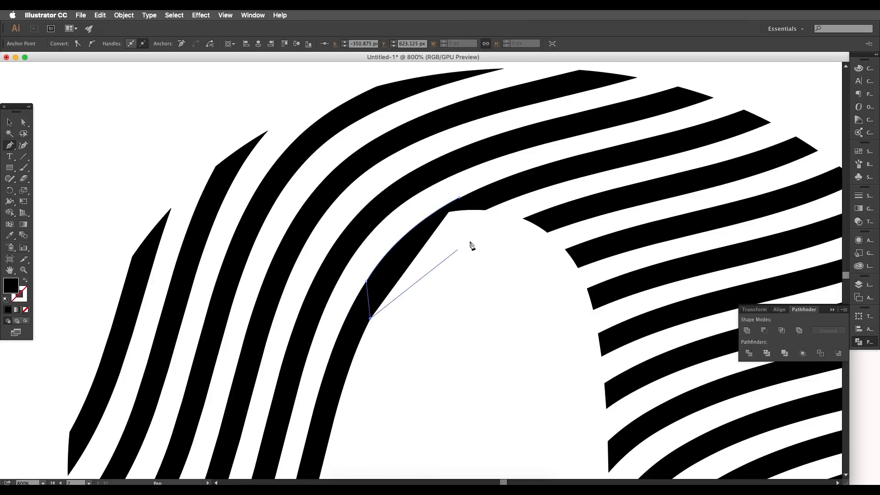
left_click_drag(484, 209, 571, 175)
left_click(485, 210)
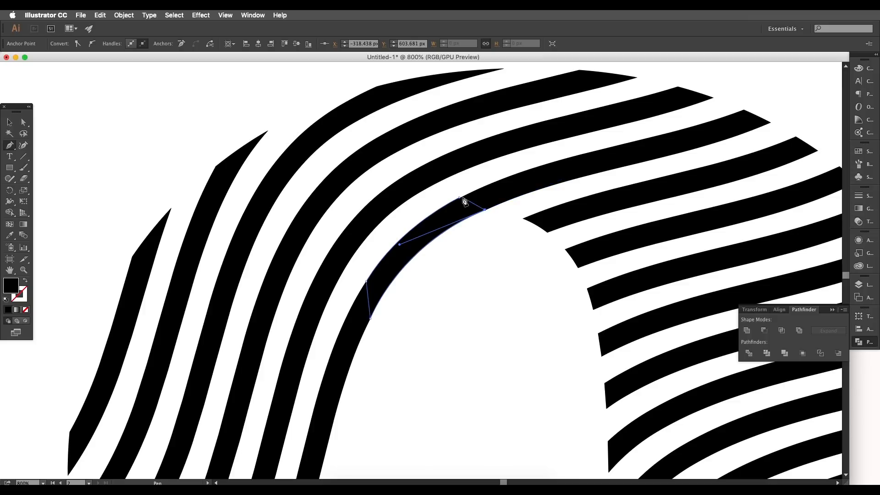
left_click(460, 198)
- Draw a closed black shape with the Pen tool filling the notch in the upper edge of the base's top stripe, and deselect it
scroll(504, 271, "down", 3)
left_click_drag(570, 418, 504, 183)
left_click_drag(595, 331, 514, 129)
left_click_drag(507, 252, 507, 128)
left_click_drag(509, 298, 500, 244)
scroll(518, 176, "up", 2)
scroll(501, 245, "up", 4)
scroll(501, 244, "down", 1)
left_click(607, 184)
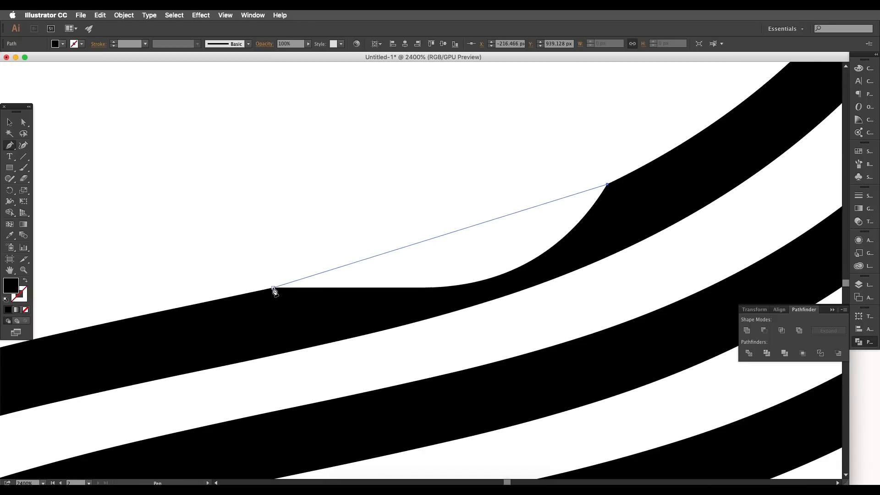
left_click_drag(273, 288, 118, 322)
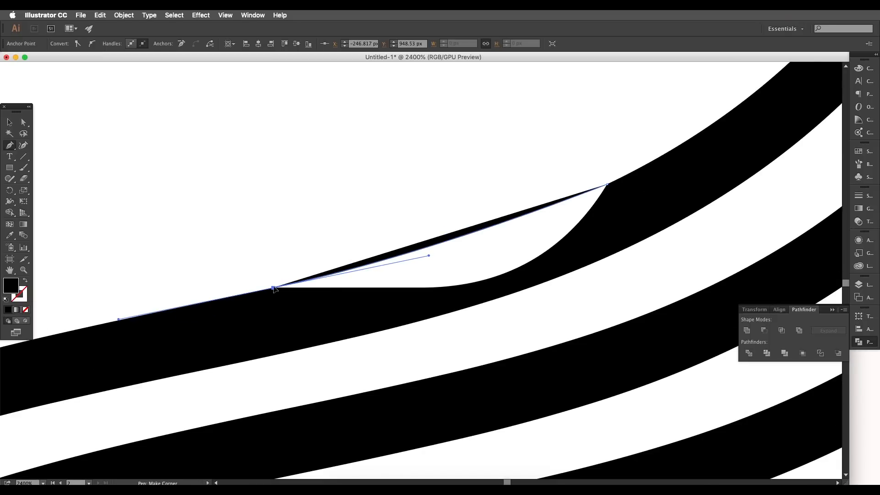
left_click(419, 302)
left_click(556, 265)
left_click(607, 184)
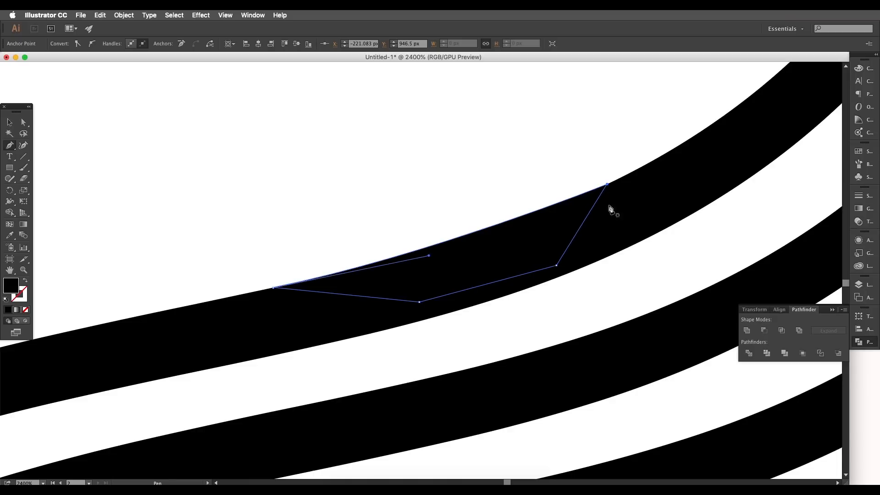
key("super+0")
left_click(9, 126)
left_click(412, 222)
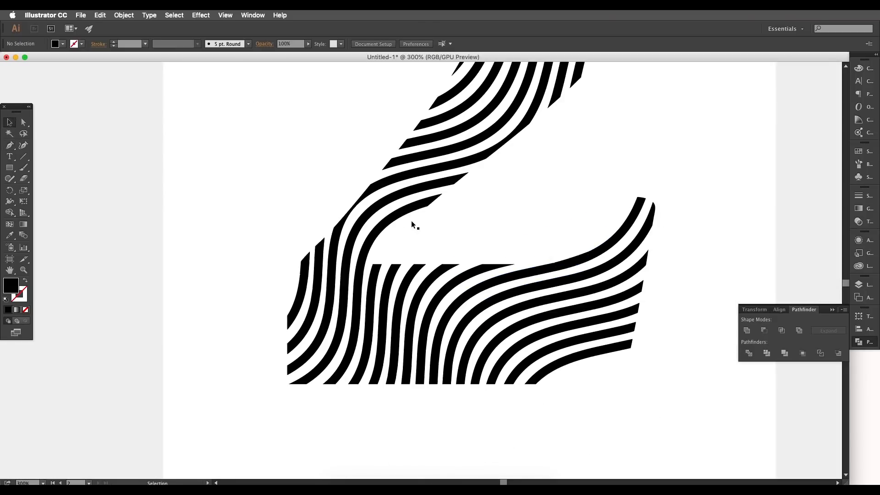
- Examine the whole cleaned-up striped 2 alongside the finished posters and the spare striped 2
scroll(413, 223, "down", 2)
left_click_drag(559, 278, 569, 308)
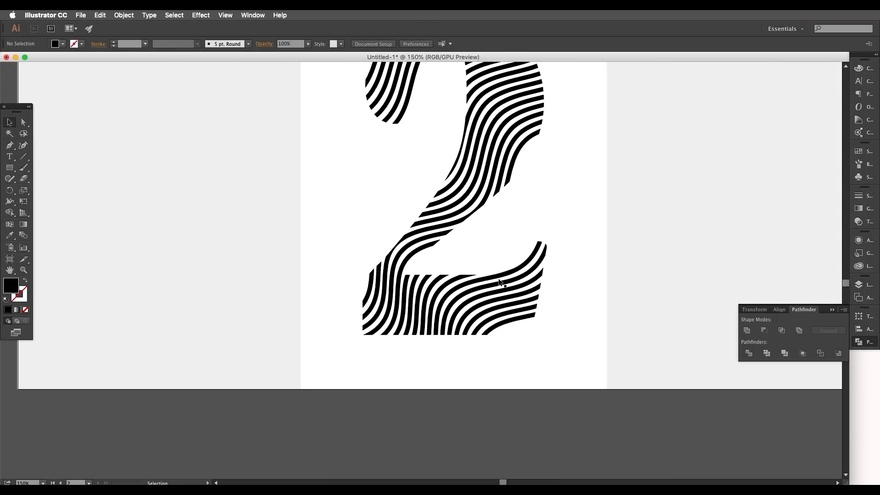
scroll(499, 282, "up", 5)
left_click_drag(534, 292, 548, 250)
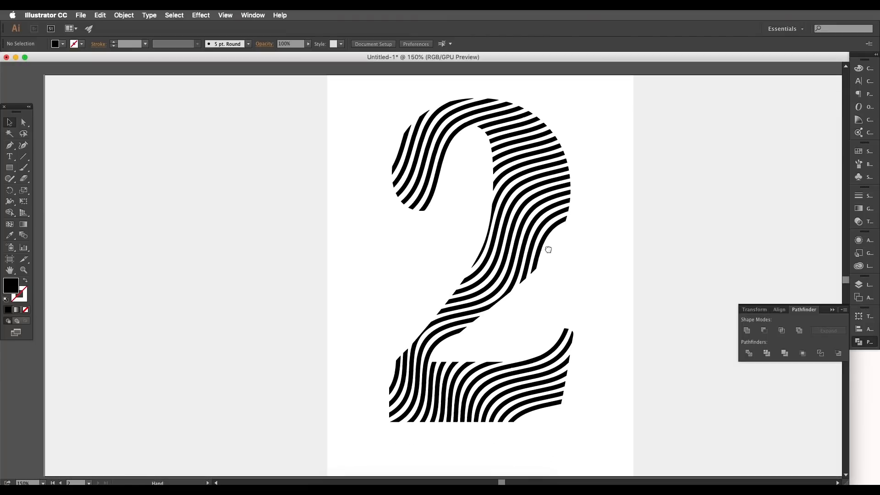
left_click_drag(498, 338, 621, 240)
scroll(507, 298, "down", 1)
scroll(508, 298, "down", 1)
left_click_drag(574, 268, 517, 349)
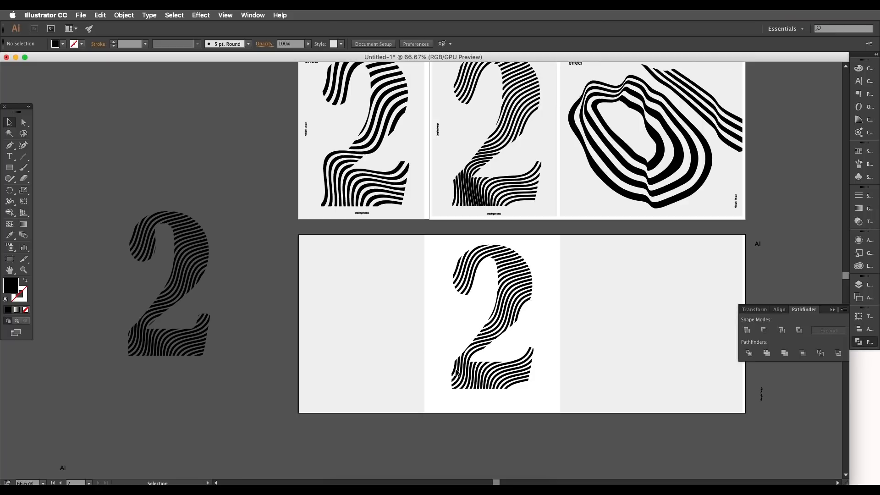
- Try to move the short outer stripe on the base's left edge away from the 2, and undo the move
left_click(401, 354)
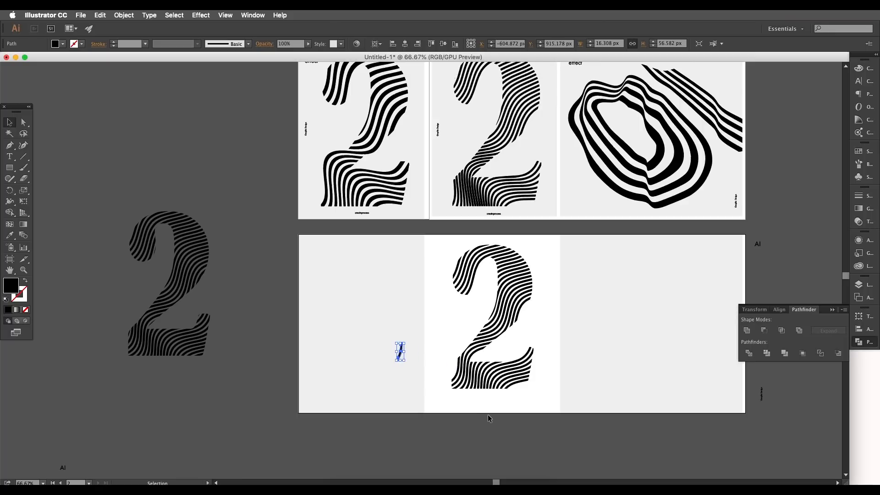
key("super+z")
scroll(485, 361, "up", 2)
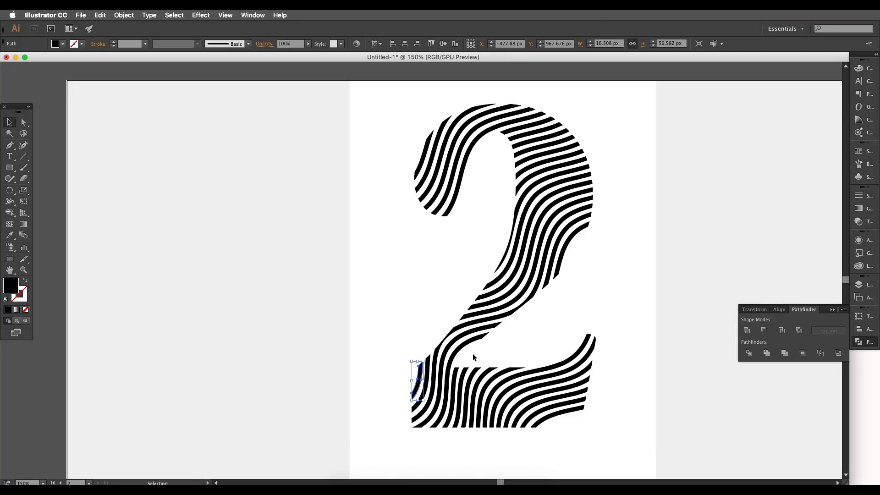
left_click(467, 355)
- Examine the stripe ends around the 2's lower diagonal and compare them with the finished wave text effect posters
scroll(460, 361, "up", 4)
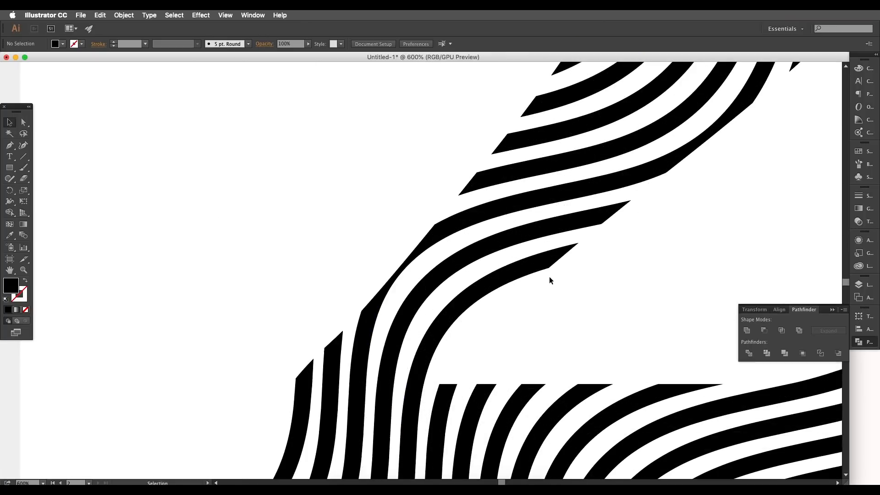
scroll(550, 280, "down", 10)
scroll(413, 298, "left", 5)
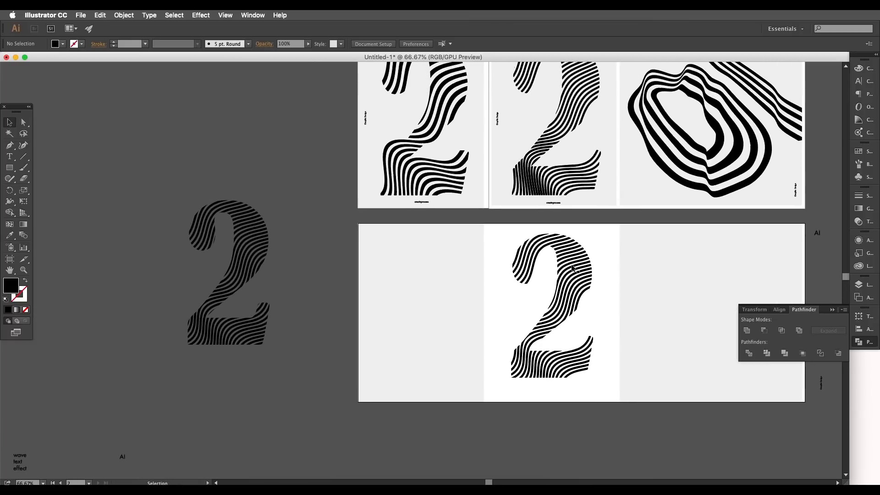
left_click_drag(568, 238, 541, 298)
left_click_drag(339, 384, 403, 332)
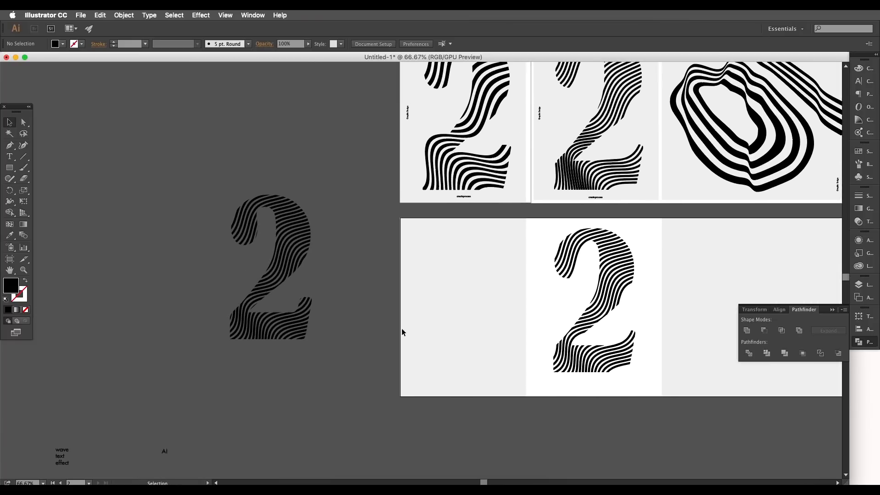
left_click_drag(496, 198, 528, 330)
scroll(507, 239, "up", 1)
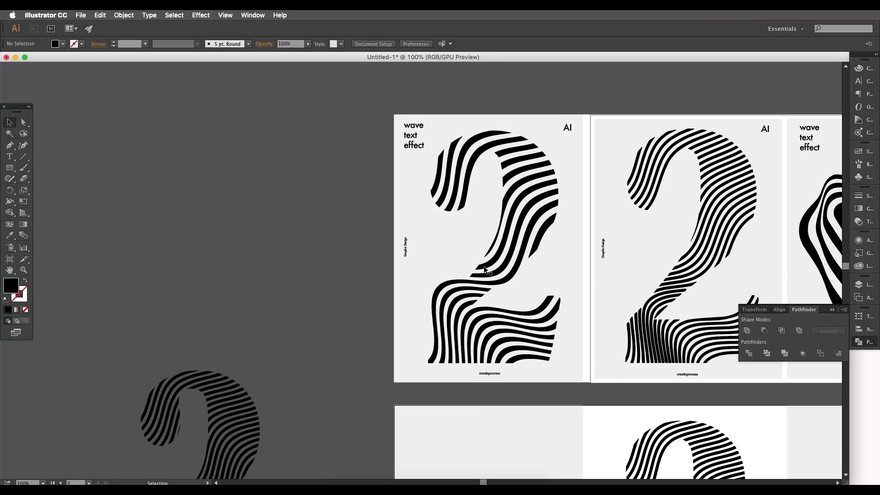
scroll(515, 217, "up", 2)
left_click_drag(513, 197, 524, 249)
scroll(526, 192, "down", 3)
scroll(539, 226, "up", 1)
left_click_drag(453, 323, 491, 284)
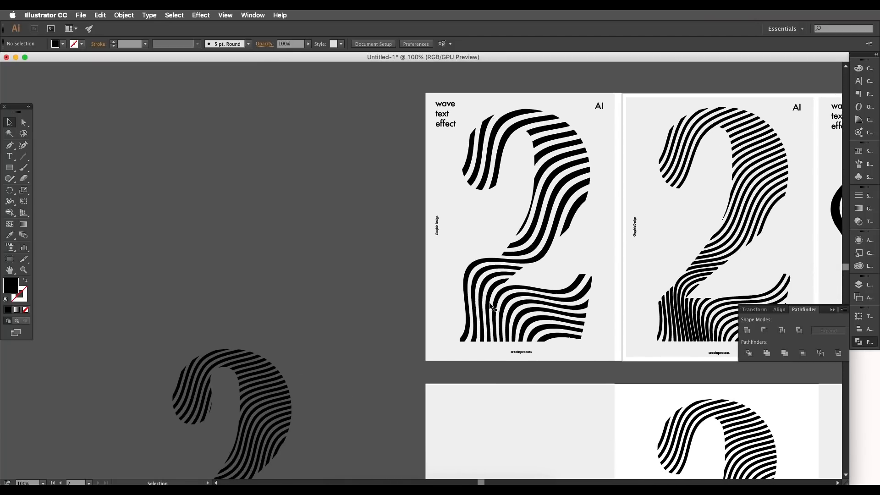
- Move the spare clipped striped 2 onto the grey area left of the cleaned-up 2 and release its clipping mask
scroll(491, 285, "down", 1)
left_click_drag(357, 409, 505, 297)
left_click(370, 281)
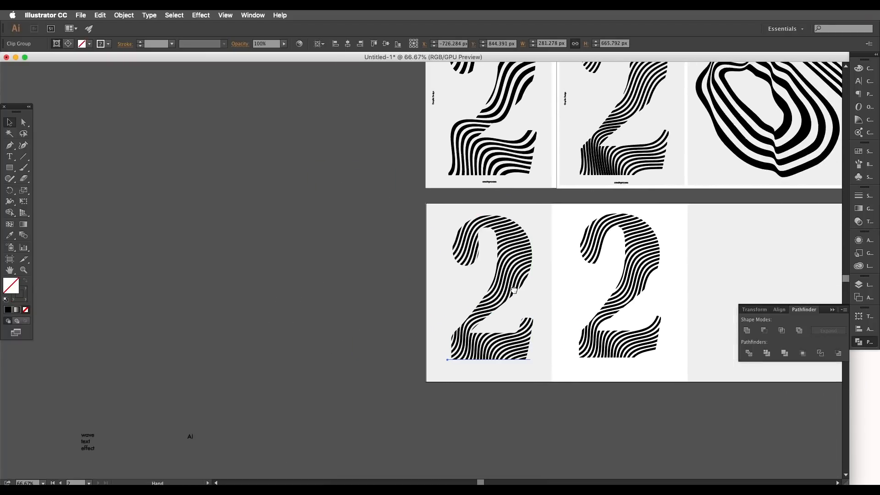
right_click(515, 292)
left_click(537, 345)
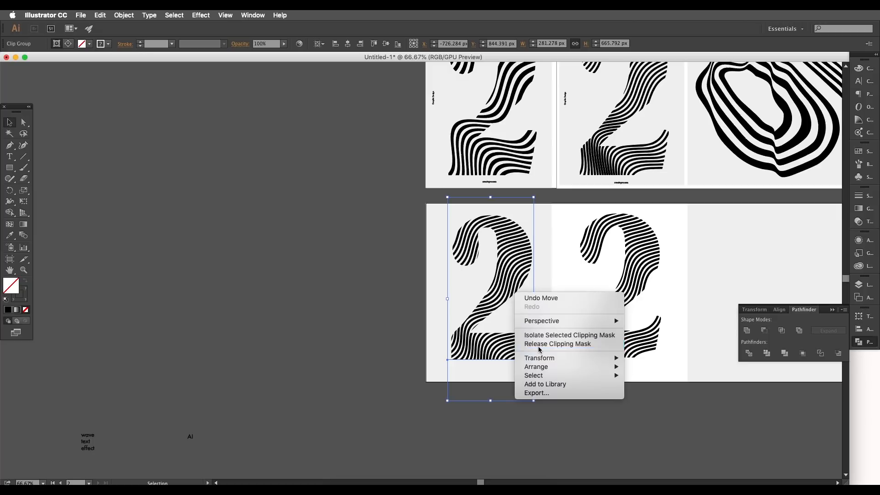
left_click(218, 233)
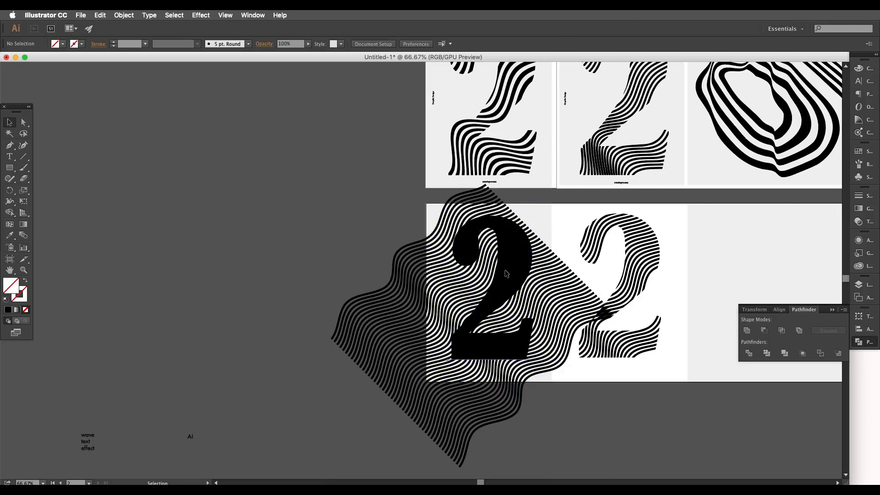
- Expand the solid text numeral 2 with Object and Fill enabled
left_click(521, 293)
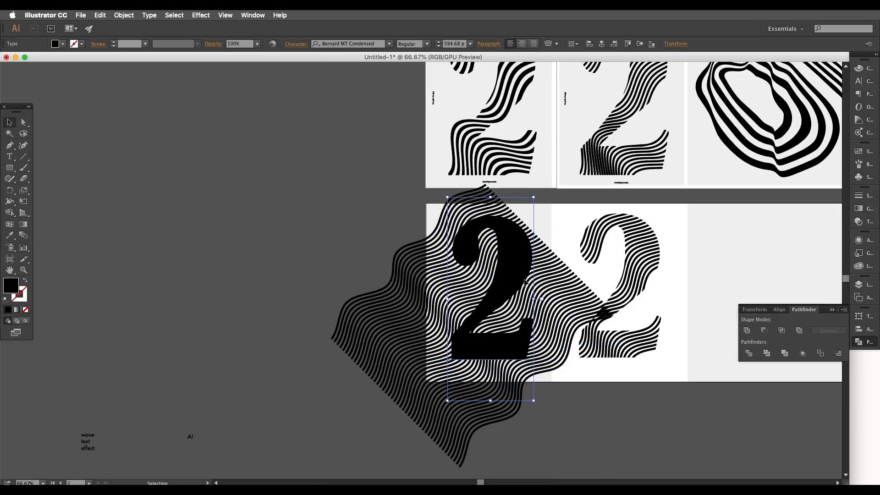
left_click(127, 15)
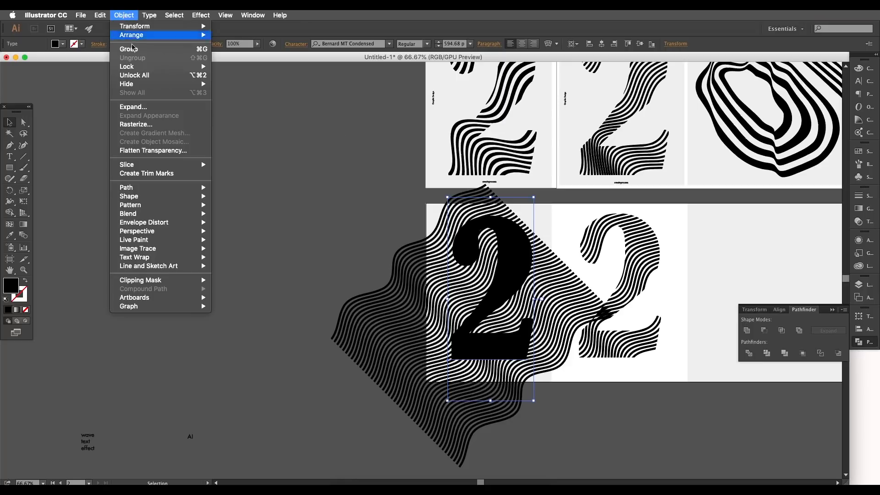
left_click(150, 106)
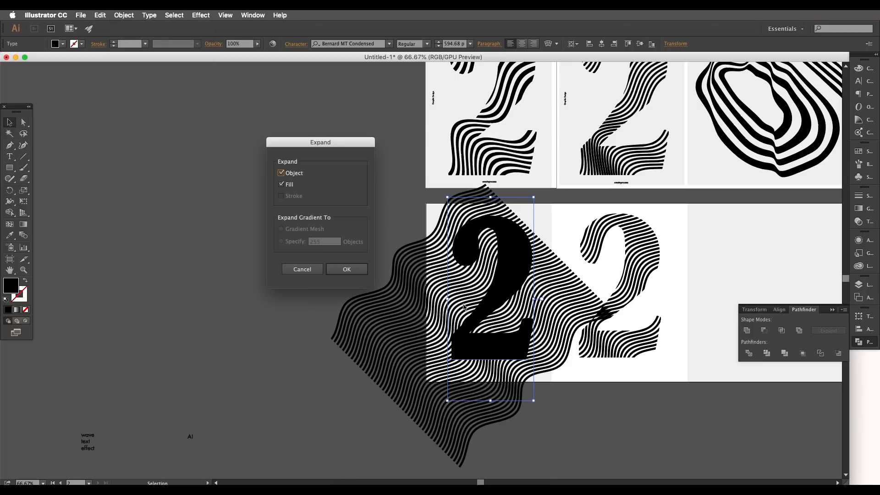
left_click(347, 270)
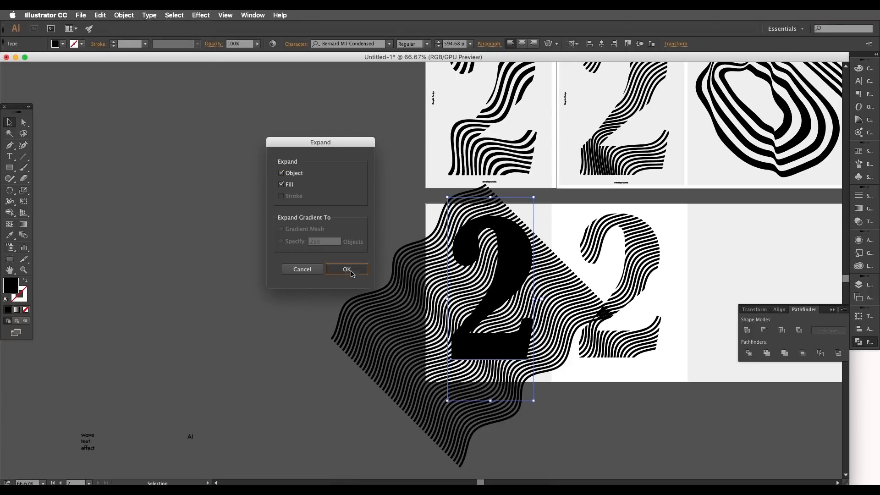
- Divide the expanded 2 with the unexpanded wave lines using Pathfinder, and compare the result with the finished striped 2
left_click(548, 293, "shift")
left_click(749, 354)
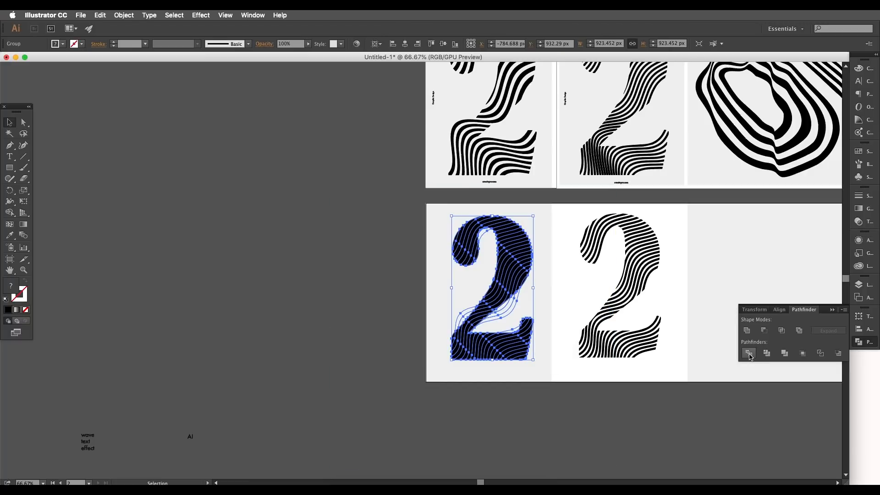
scroll(456, 332, "up", 3)
left_click_drag(520, 296, 301, 331)
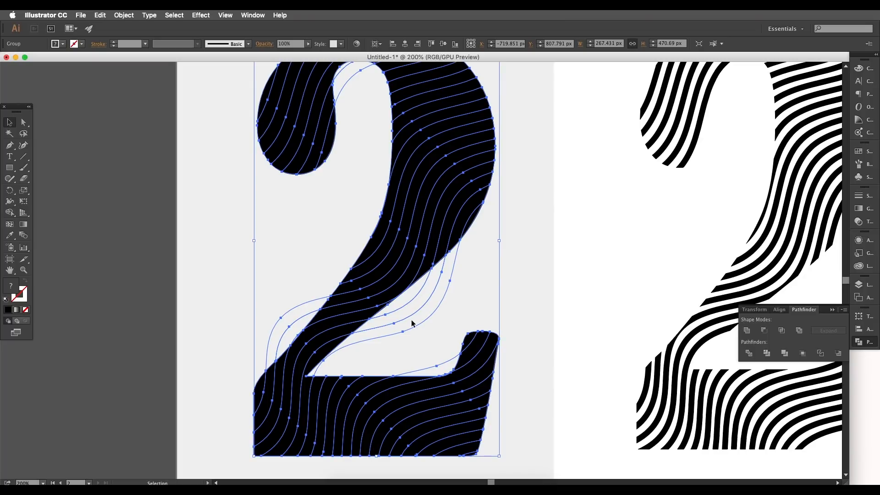
scroll(412, 323, "down", 3)
left_click_drag(437, 325, 393, 299)
scroll(482, 273, "up", 1)
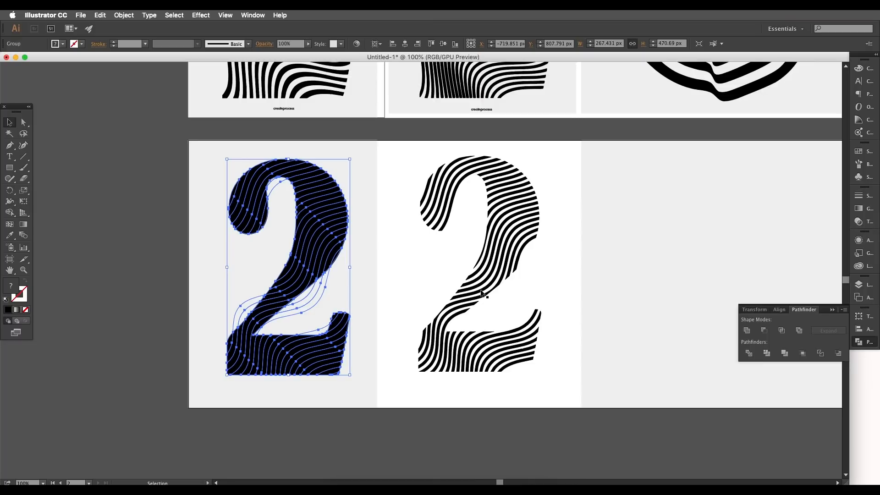
left_click_drag(482, 293, 469, 284)
scroll(471, 268, "up", 1)
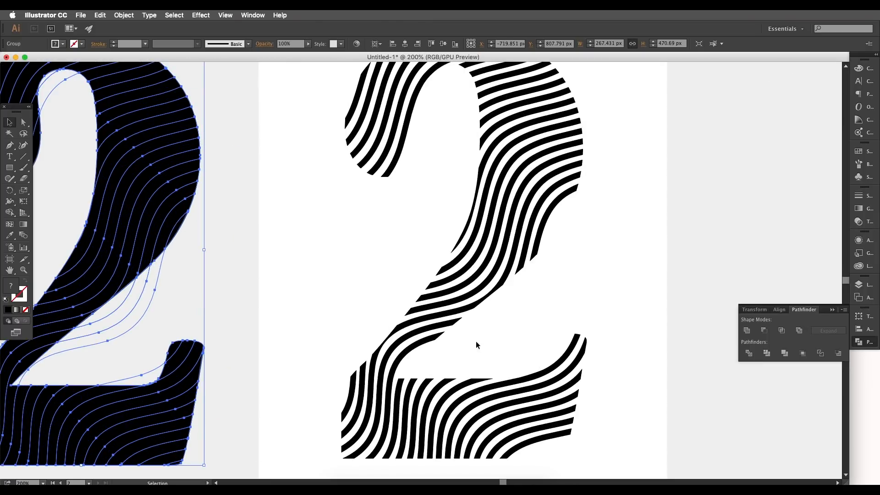
scroll(265, 320, "left", 10)
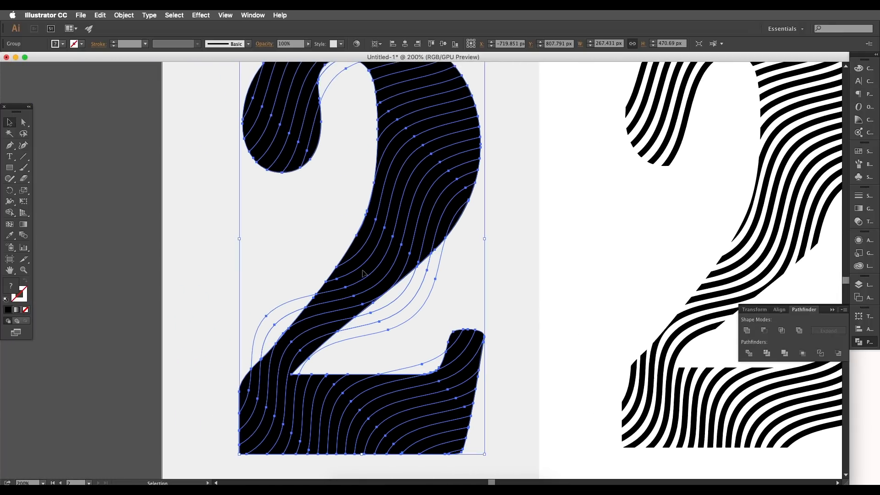
scroll(389, 304, "down", 2)
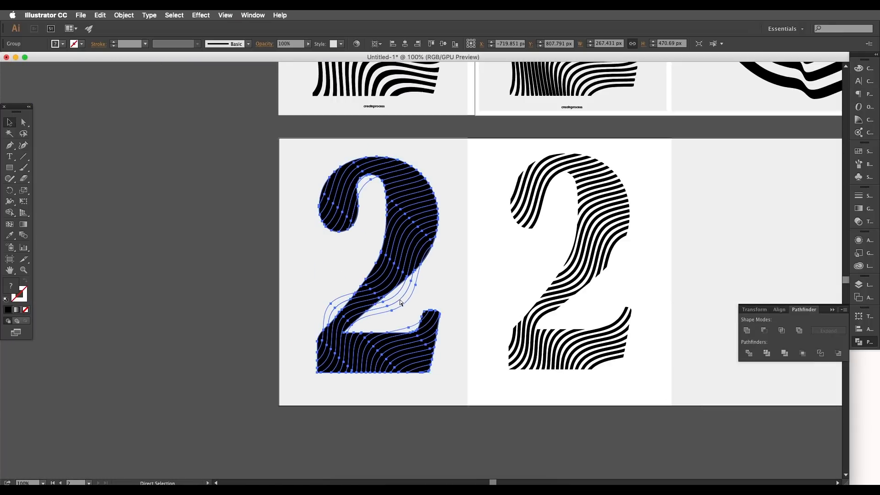
- Undo the Pathfinder division of the 2 and wave lines, and clear the selection
key("super+z")
key("v")
left_click(200, 210)
scroll(275, 215, "down", 1)
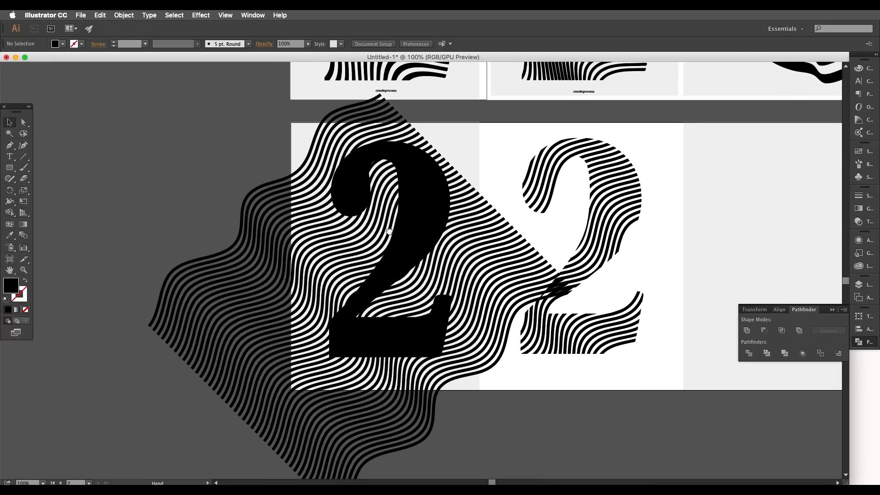
- Select the stroked wave-line group together with the solid 2 and apply Pathfinder Divide to them
left_click(412, 223)
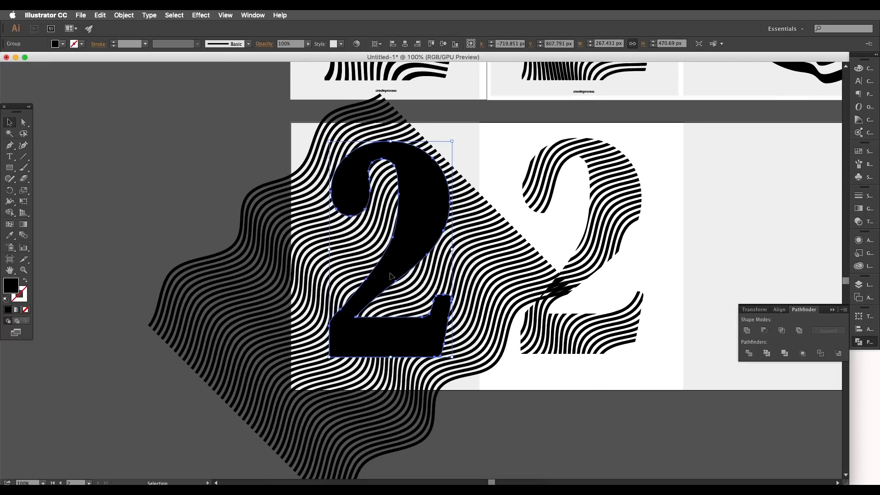
left_click(489, 271)
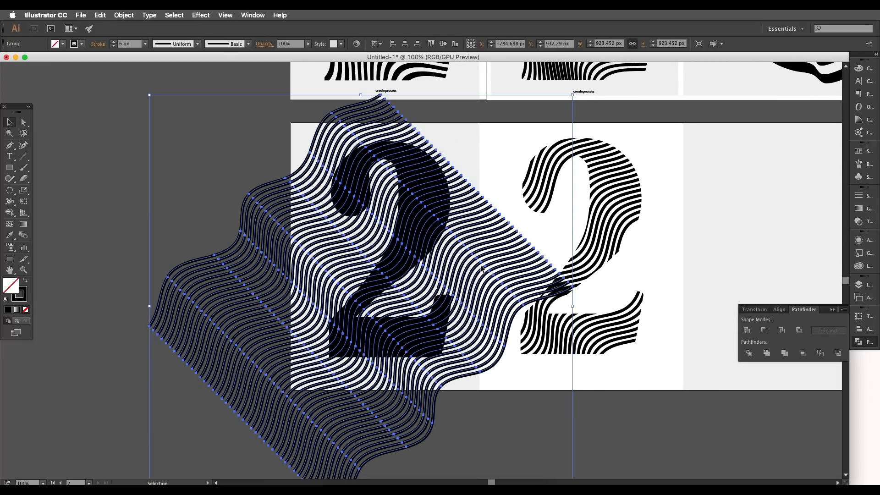
scroll(481, 235, "up", 1)
scroll(478, 250, "up", 1)
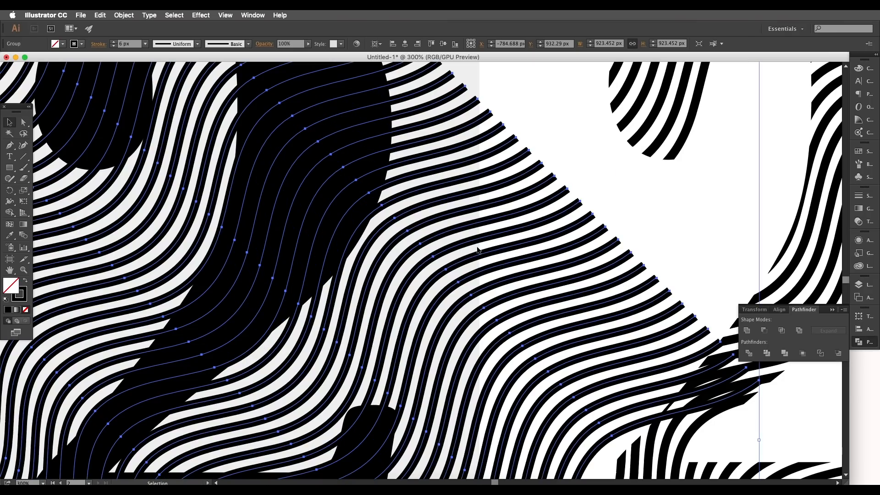
scroll(482, 269, "down", 3)
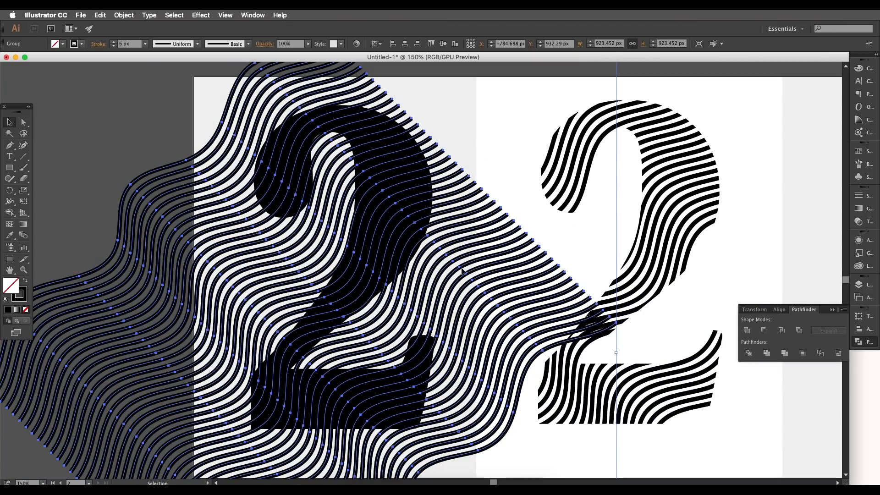
scroll(460, 276, "down", 1)
scroll(461, 276, "up", 2)
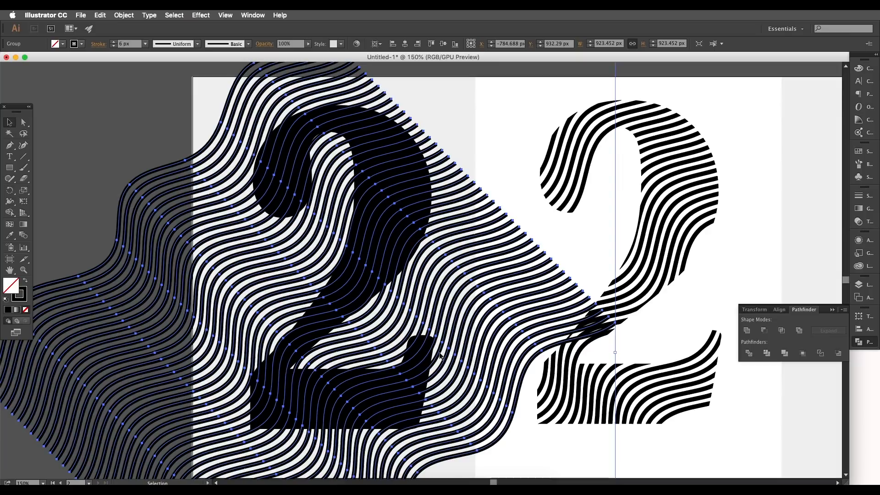
left_click(424, 384, "shift")
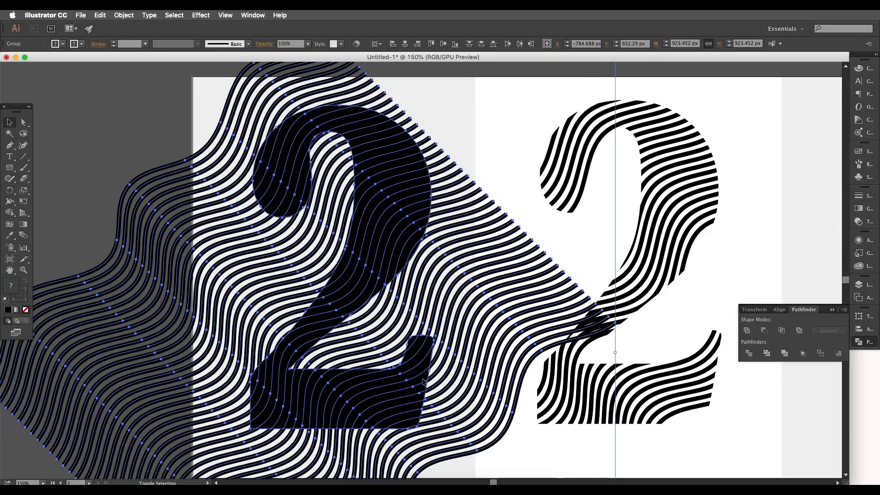
left_click(748, 353)
scroll(498, 283, "left", 5)
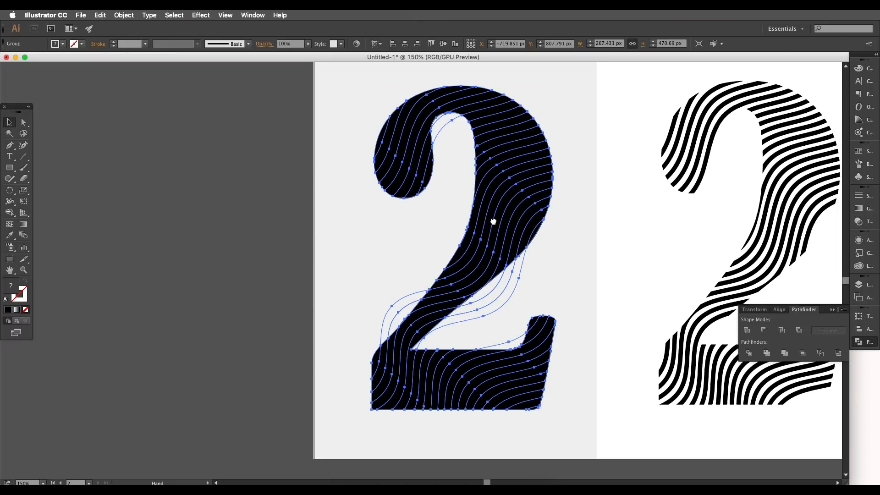
- Fill all pieces of the divided numeral 2 with solid black
scroll(492, 220, "up", 3)
scroll(491, 220, "left", 1)
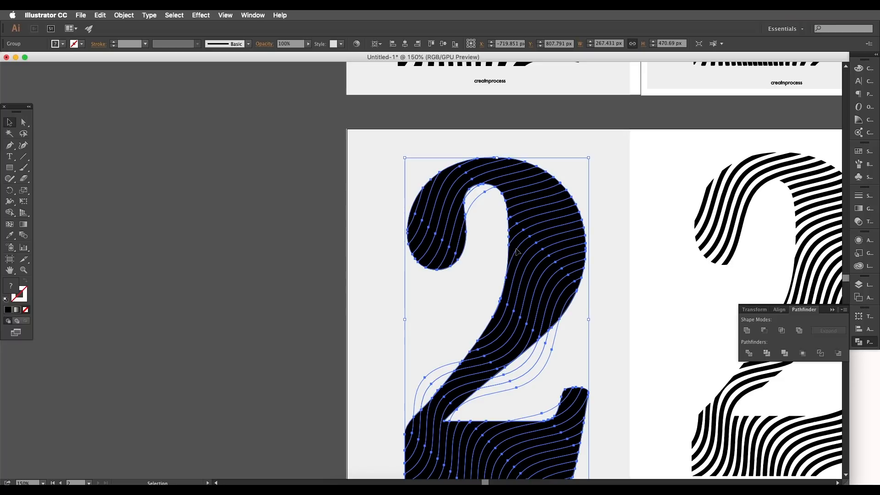
scroll(517, 251, "down", 3)
scroll(500, 288, "right", 1)
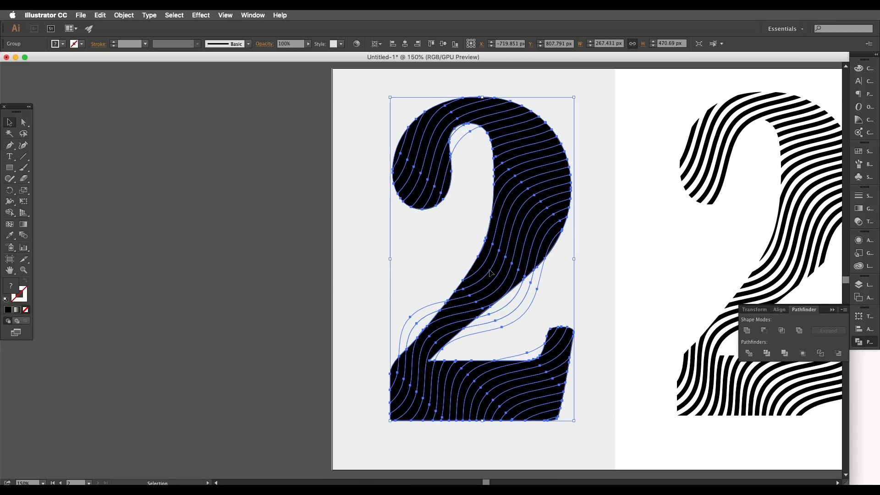
scroll(489, 272, "down", 1)
scroll(504, 222, "up", 1)
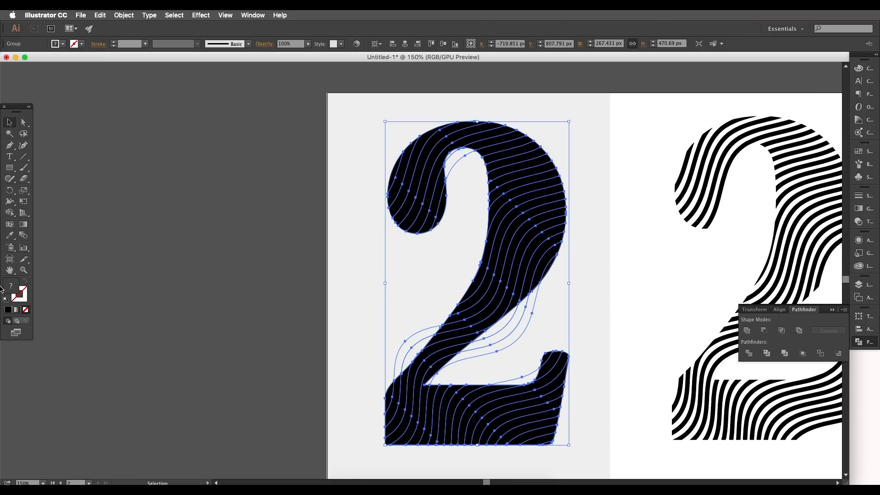
double_click(10, 285)
left_click_drag(460, 204, 445, 221)
left_click(671, 103)
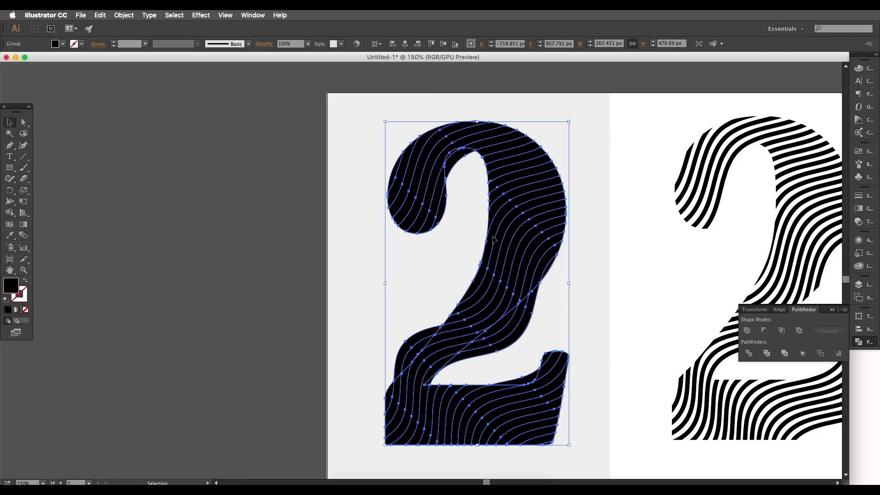
- Ungroup the black divided 2 into separate pieces and clear the selection
scroll(477, 261, "down", 2)
scroll(477, 261, "right", 2)
scroll(482, 254, "right", 2)
scroll(481, 254, "up", 1)
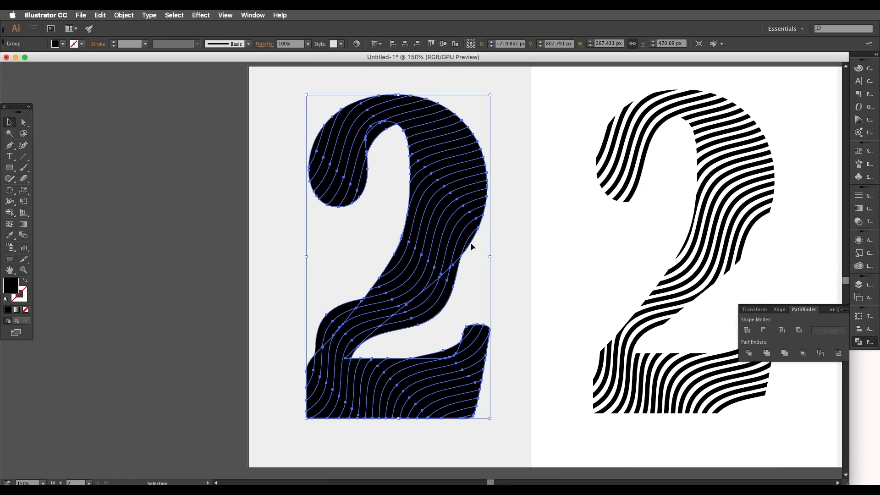
left_click(475, 252)
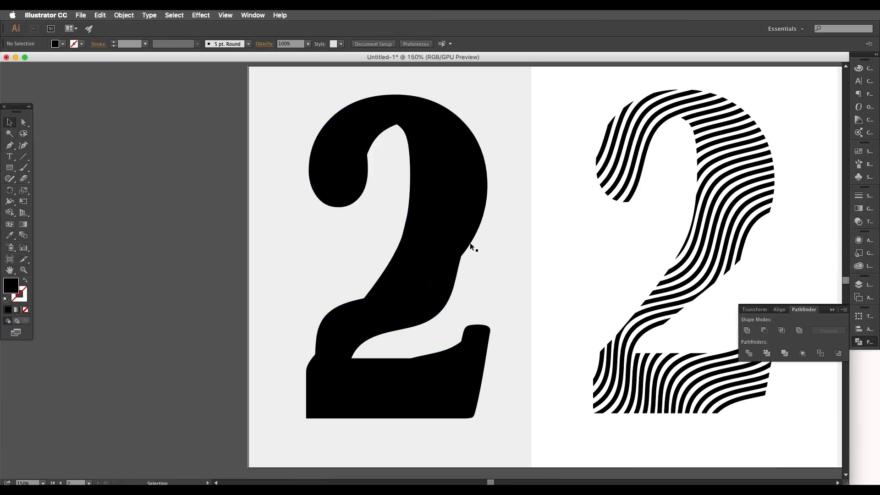
left_click(470, 243)
right_click(471, 239)
left_click(485, 290)
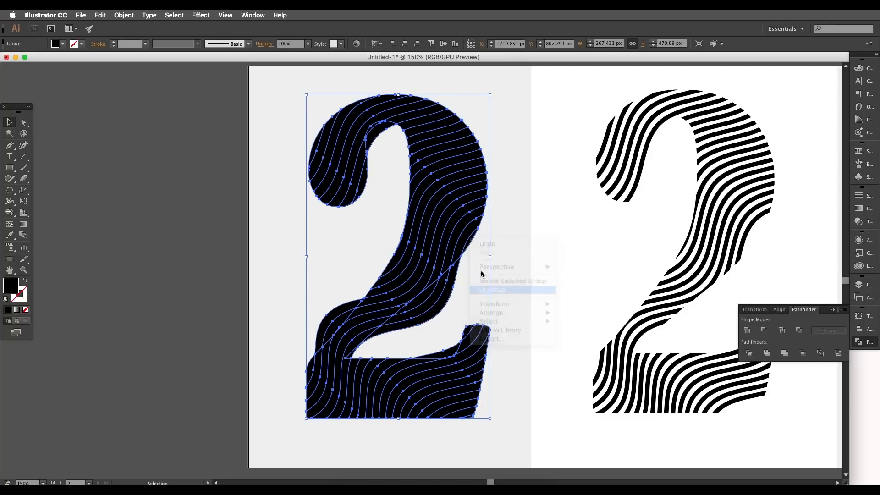
left_click(477, 249)
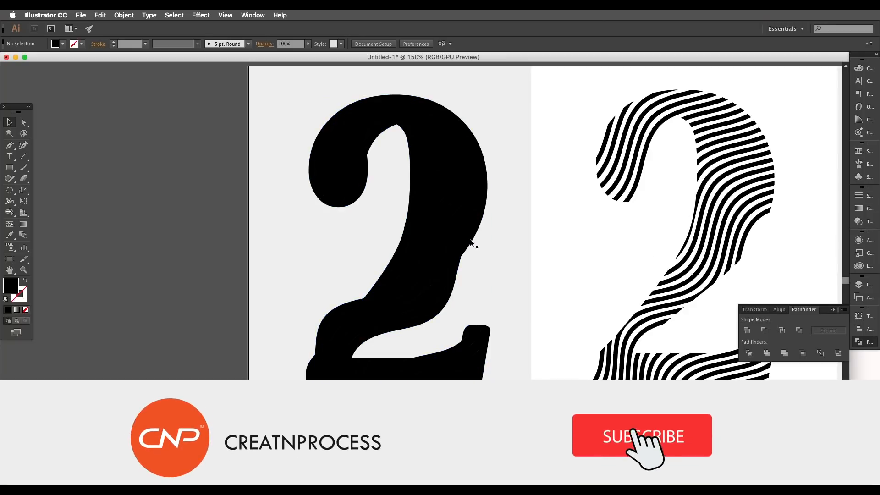
- Delete the outer sliver and the first alternate wave stripes along the diagonal stem of the 2
left_click(470, 242)
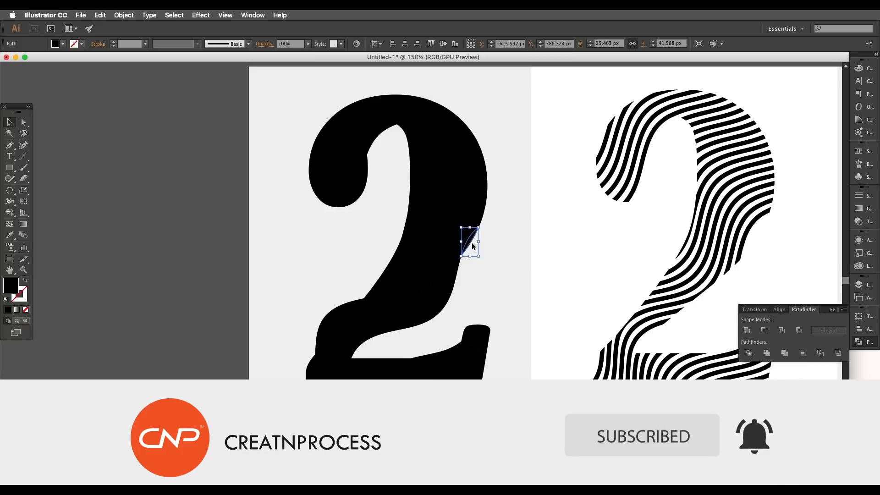
key("Delete")
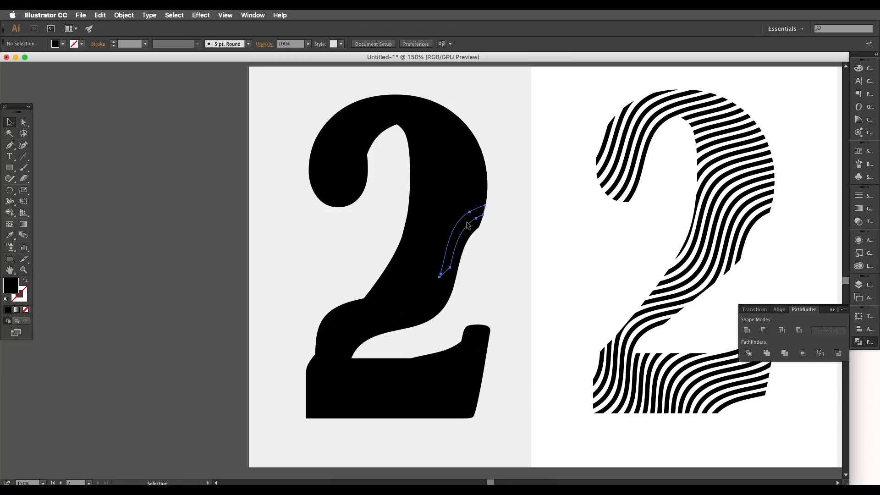
mouse_move(468, 226)
left_mouse_down()
mouse_move(415, 305)
mouse_move(341, 341)
left_mouse_up()
left_click(466, 200)
key("Delete")
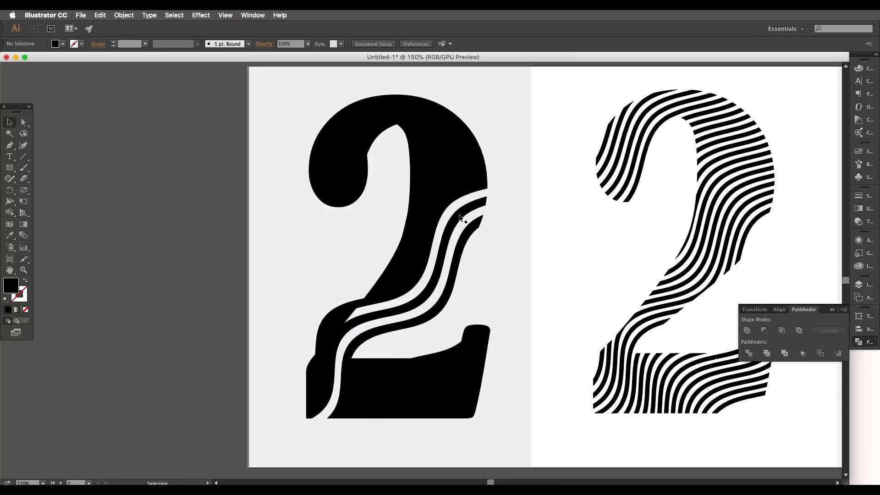
- Delete every other wave stripe through the upper stem and across the top curve of the 2
left_click(464, 184)
key("Delete")
left_click(461, 168)
key("Delete")
left_click(458, 152)
key("Delete")
left_click(445, 122)
key("Delete")
left_click(409, 116)
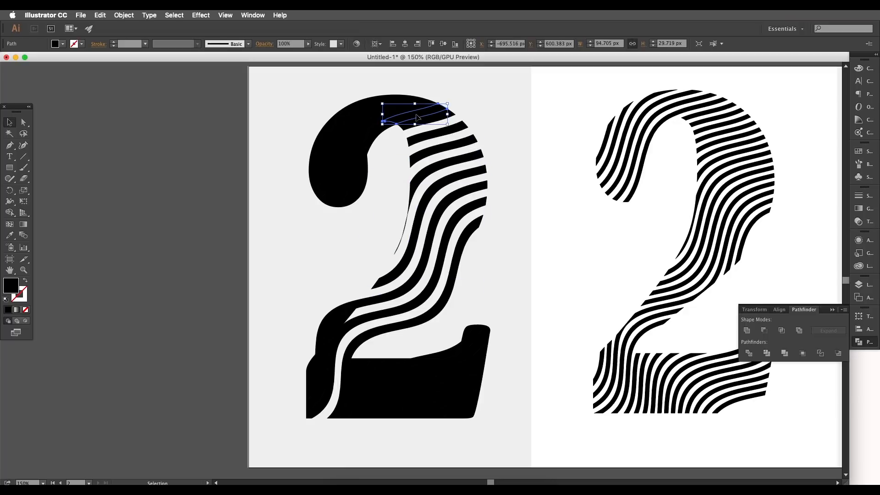
key("Delete")
- Delete every other wave stripe in the hooked end at the upper left of the 2
left_click(377, 132)
key("Delete")
left_click(359, 162)
key("Delete")
left_click(334, 137)
key("Delete")
left_click(317, 141)
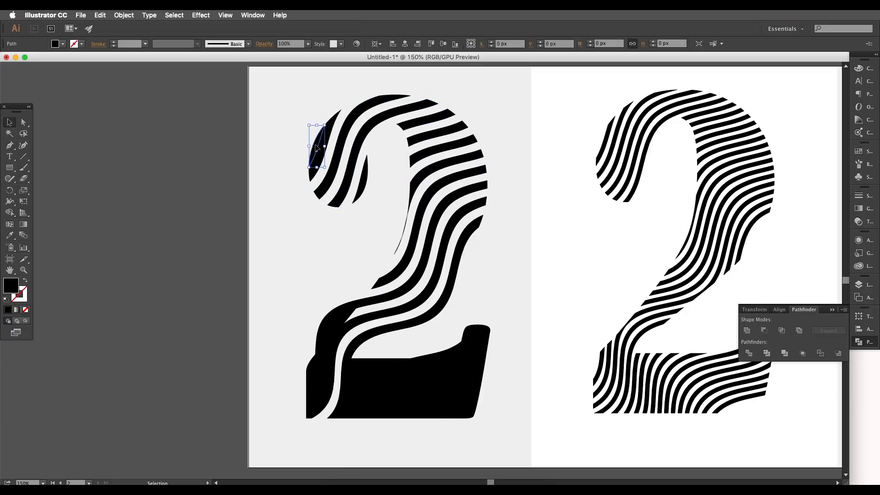
key("Delete")
- Delete alternate wave stripes in the lower-left bend and the left part of the 2's base
left_click(341, 319)
key("Delete")
left_click(325, 360)
key("Delete")
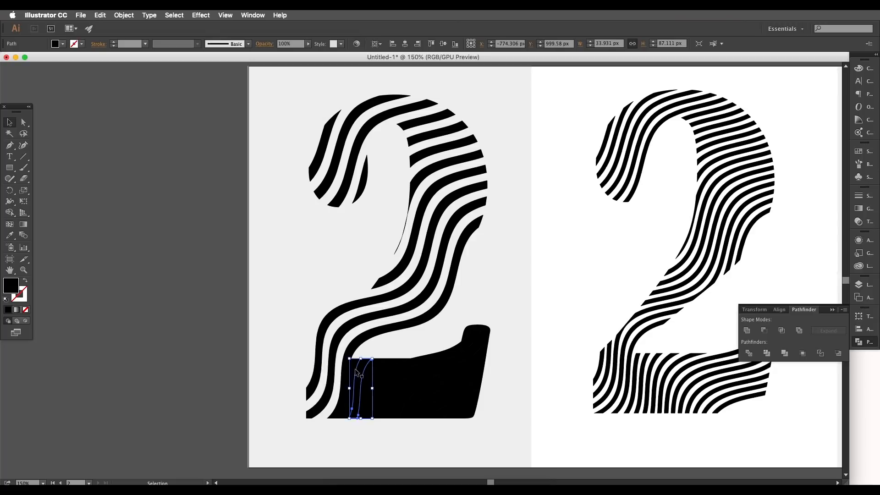
left_click(352, 379)
key("Delete")
left_click(371, 372)
key("Delete")
left_click(391, 370)
key("Delete")
- Delete alternate wave stripes from the right part of the 2's base, including its raised tip and bottom corner
left_click(438, 356)
key("Delete")
left_click(476, 338)
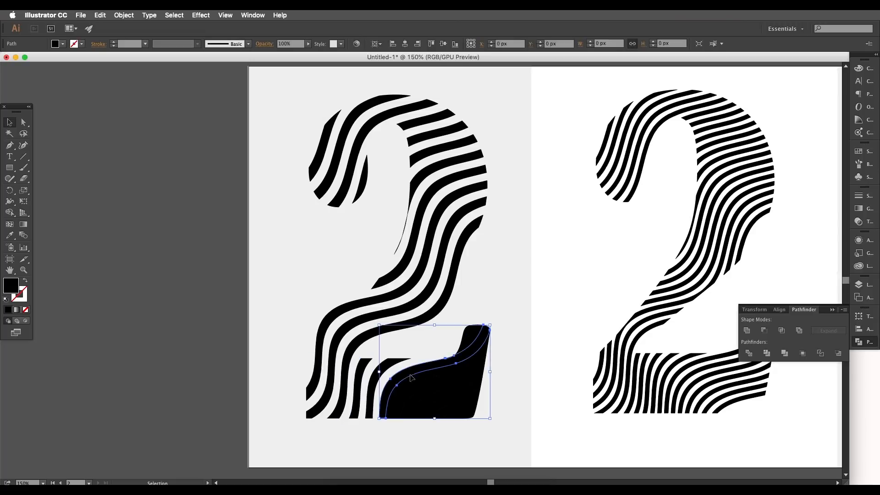
key("Delete")
left_click(451, 389)
key("Delete")
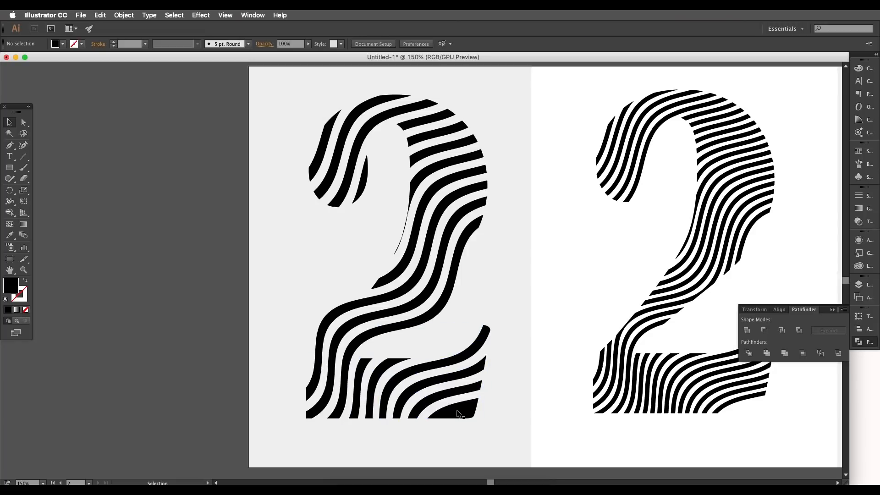
left_click(459, 413)
key("Delete")
- Remove the two thin leftover slivers beside the inner edge of the 2's stem
scroll(459, 396, "down", 2)
left_click_drag(464, 348, 474, 370)
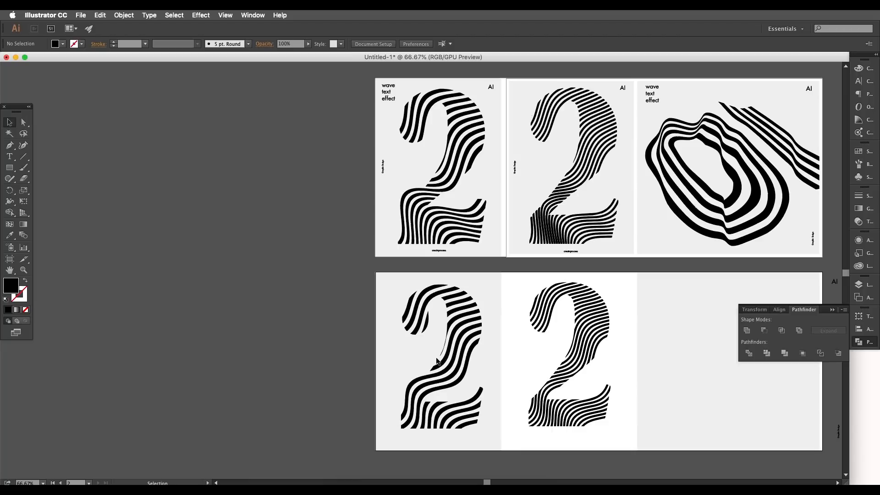
left_click(447, 347)
key("super+equal")
key("super+equal")
key("super+equal")
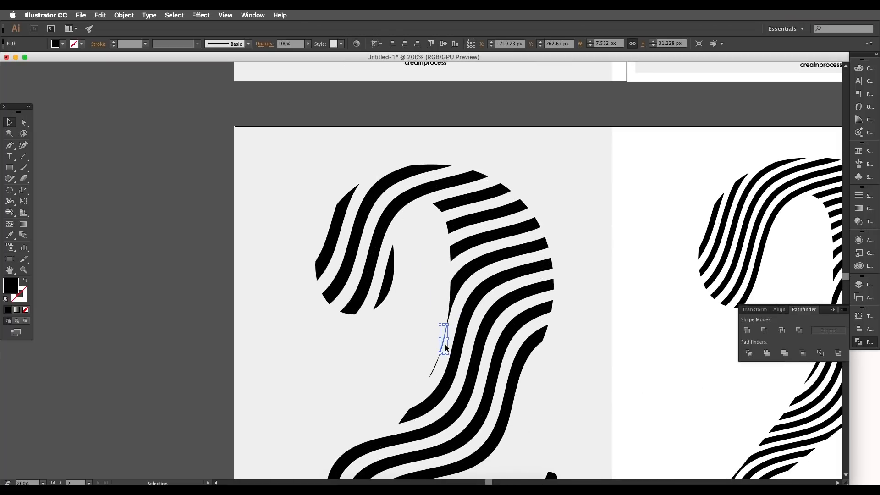
key("Delete")
left_click(438, 358)
key("Delete")
key("super+minus")
key("super+minus")
key("super+minus")
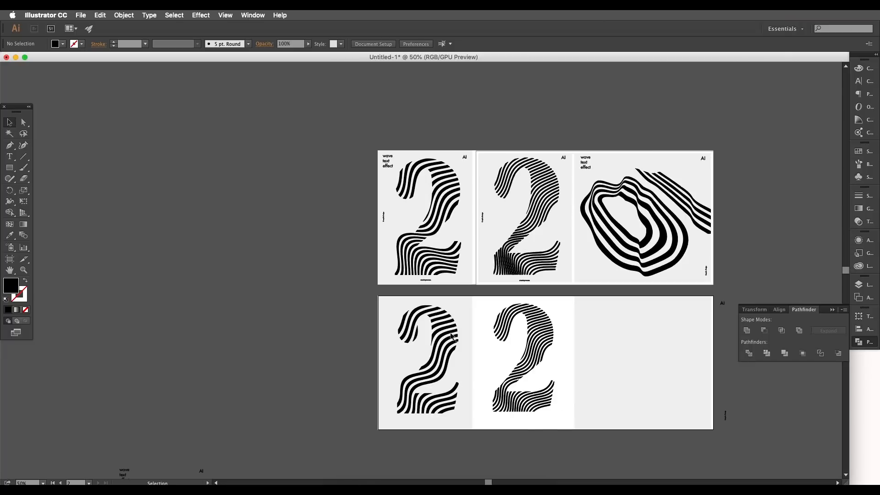
- Compare the new bold-striped 2 with the finer-striped 2 and the finished posters above it
key("super+equal")
left_click_drag(454, 335, 455, 288)
scroll(455, 288, "right", 5)
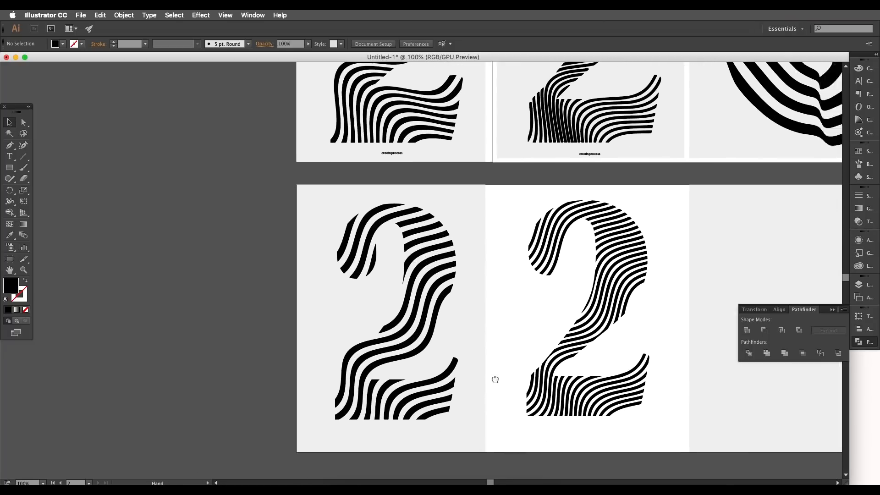
key("super+equal")
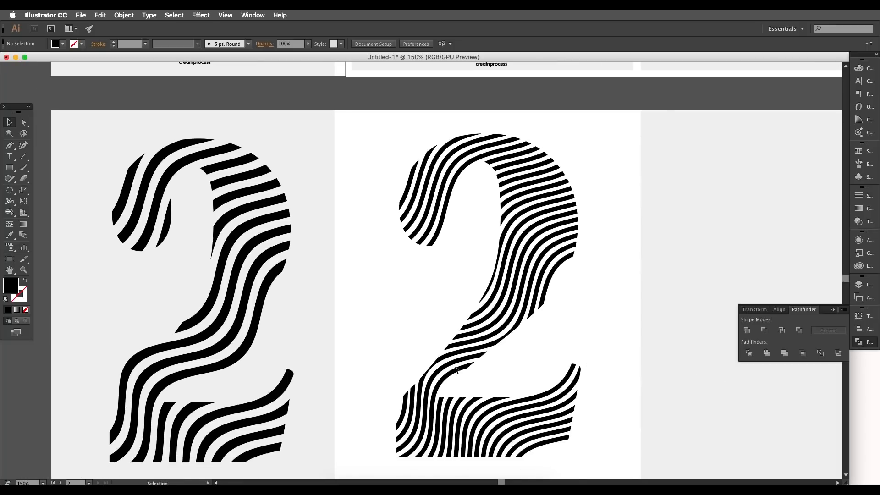
left_click_drag(243, 352, 442, 371)
left_click_drag(440, 326, 509, 324)
key("super+minus")
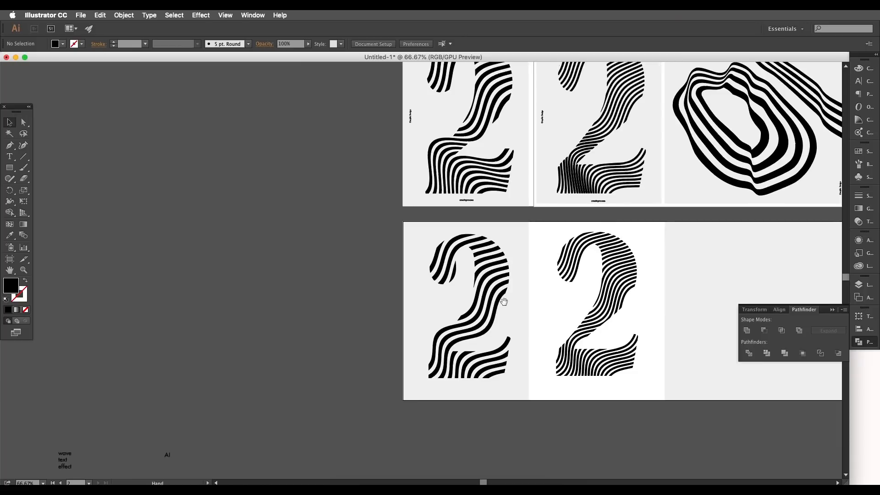
key("super+minus")
left_click_drag(436, 315, 416, 325)
key("super+equal")
key("super+equal")
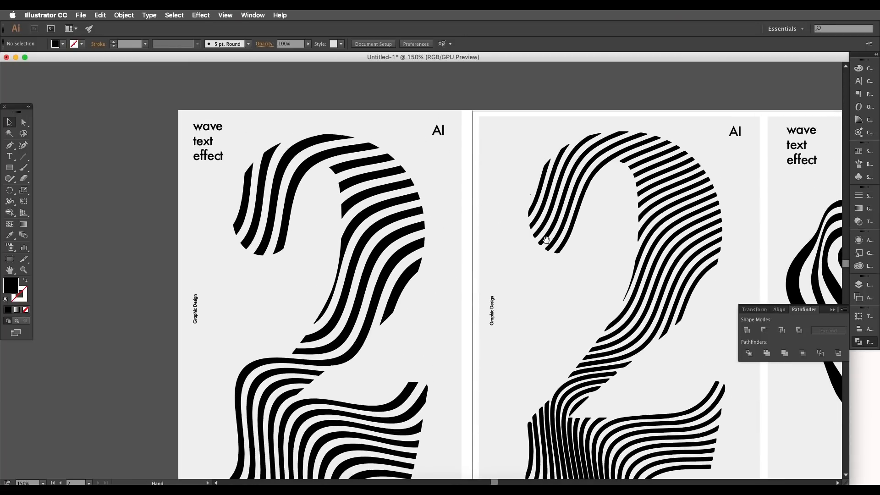
scroll(523, 188, "down", 10)
scroll(531, 276, "down", 3)
key("super+minus")
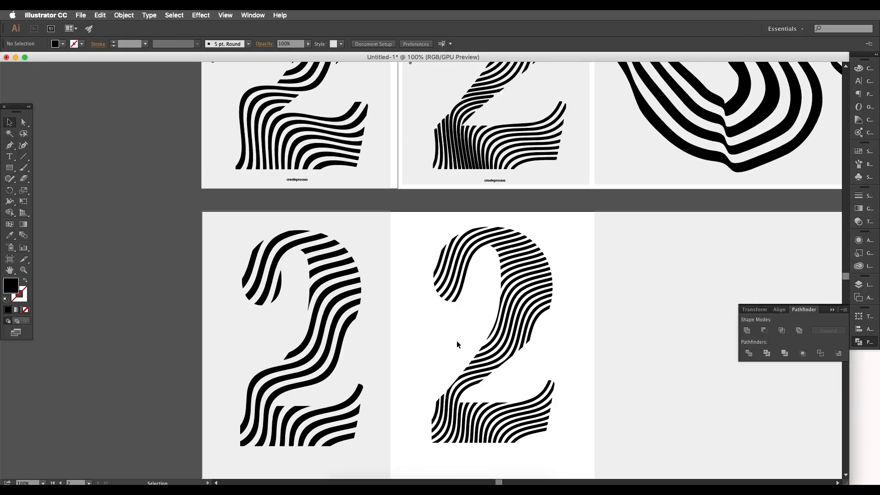
scroll(359, 299, "down", 1)
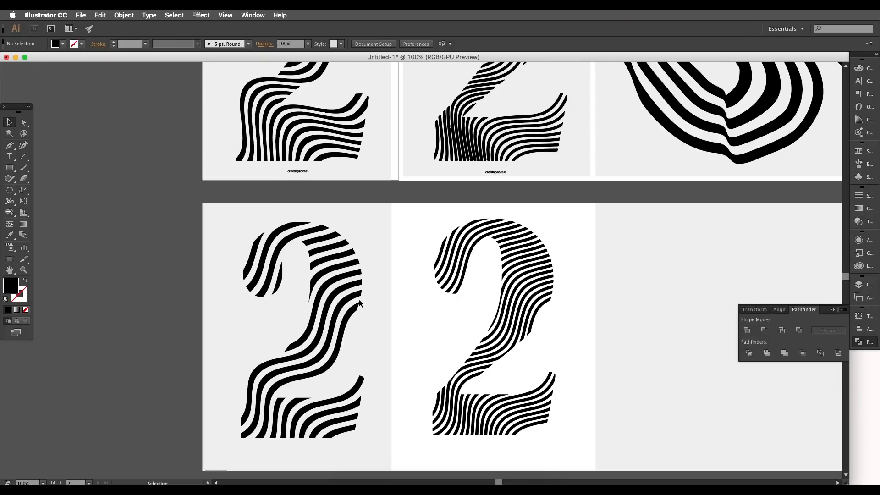
scroll(359, 299, "down", 1)
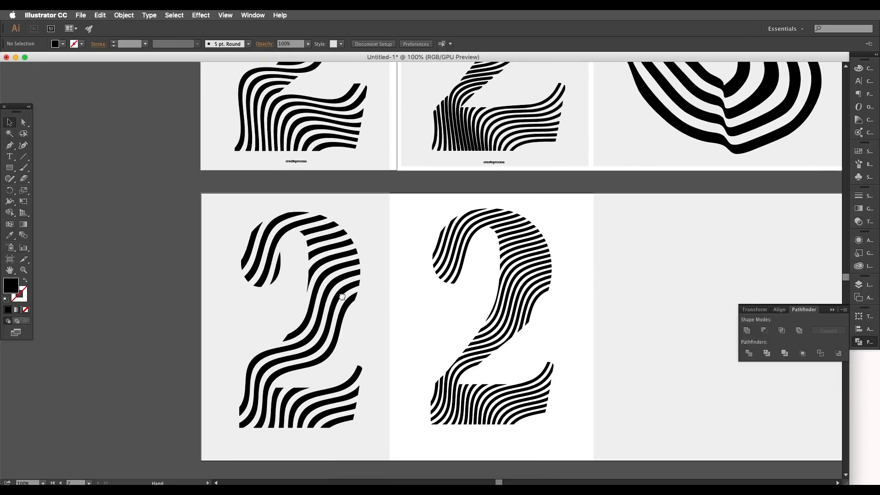
- Place the "wave text effect", "AI", "Graphic Design" and "creatnprocess" texts around the numerals on both lower posters
key("super+minus")
key("super+minus")
left_click(285, 117)
left_click_drag(285, 118, 380, 266)
left_click(394, 392)
key("super+1")
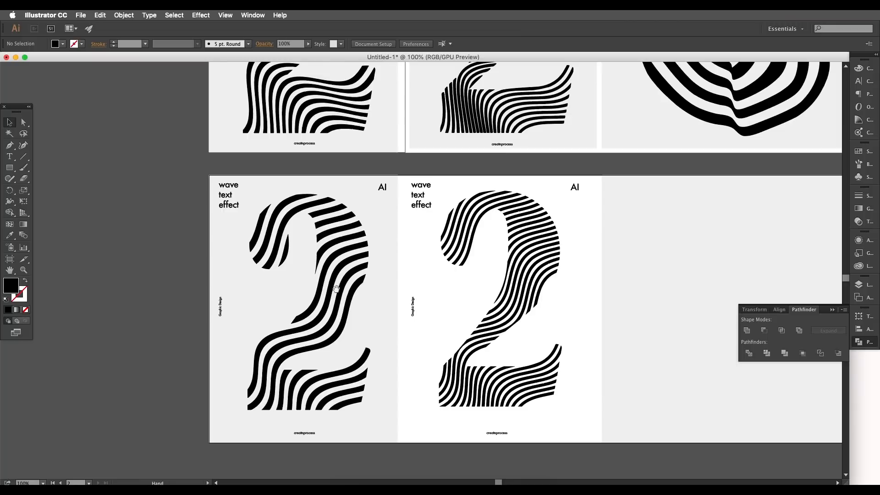
- Group the pieces of the finer-striped 2 on the white poster and enlarge it to about 280 × 492 px
left_click_drag(480, 237, 418, 228)
left_click(462, 361)
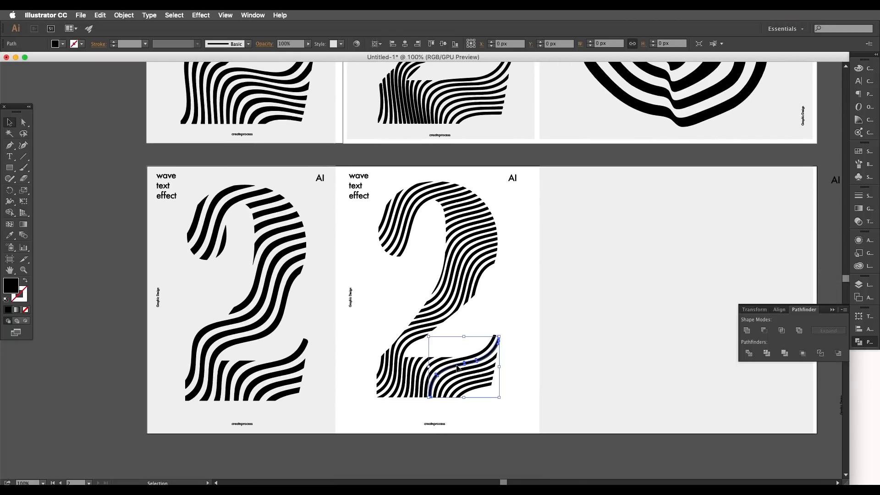
scroll(484, 378, "down", 1)
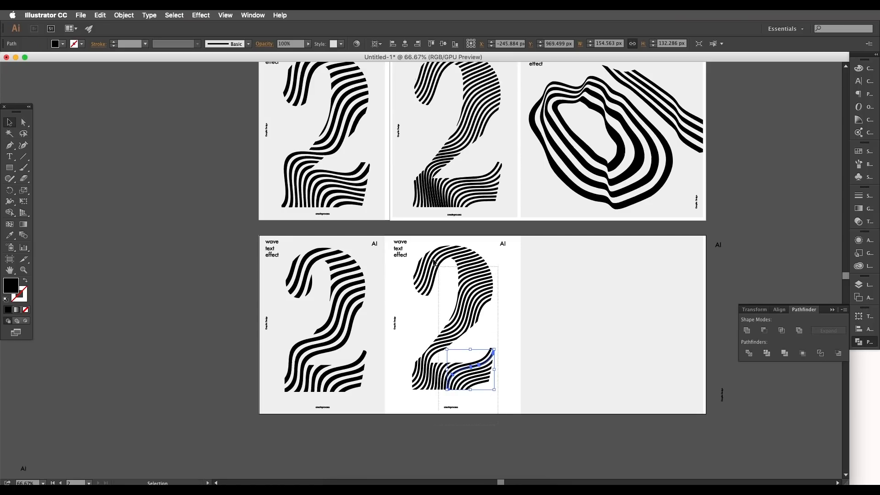
left_click(472, 305)
left_click_drag(470, 303, 466, 307)
left_click_drag(458, 257, 437, 322)
left_click_drag(432, 318, 434, 311)
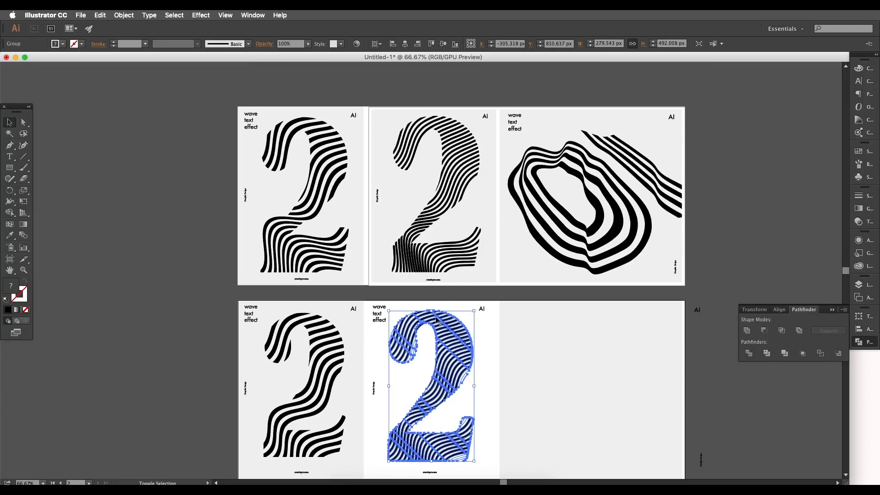
- Group the bold-striped 2, enlarge it to about 283 × 497 px, and nudge it slightly down on its poster
scroll(455, 375, "down", 4)
left_click_drag(454, 371, 455, 372)
left_click(350, 345)
scroll(351, 346, "left", 3)
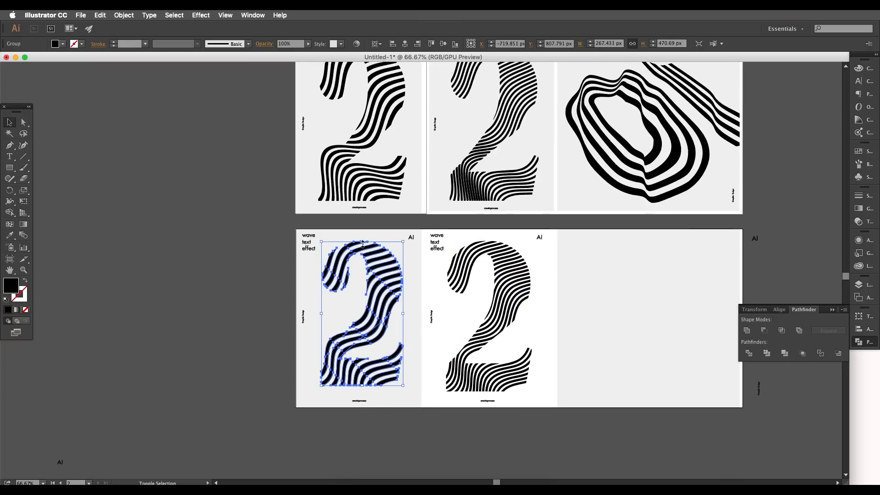
left_click_drag(363, 241, 362, 237)
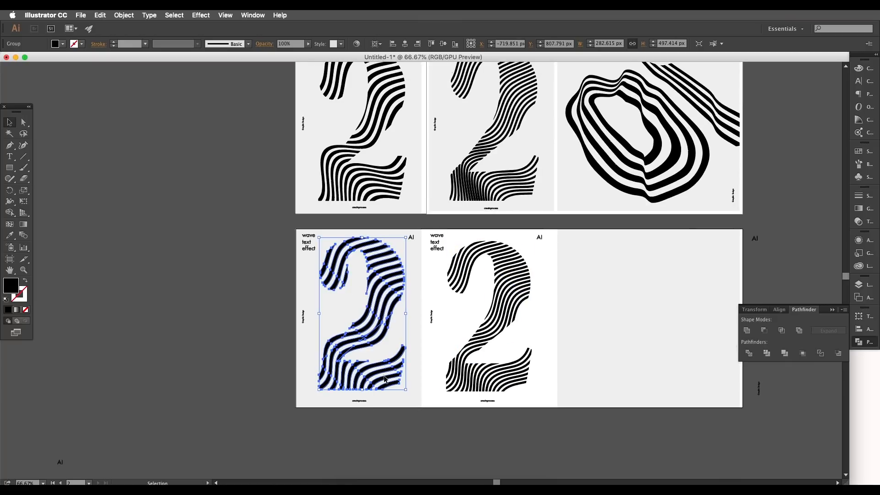
left_click_drag(384, 380, 384, 382)
left_click(391, 417)
- Examine the finished concentric-wave poster in the upper row as reference for the empty third poster
left_click_drag(420, 352, 367, 363)
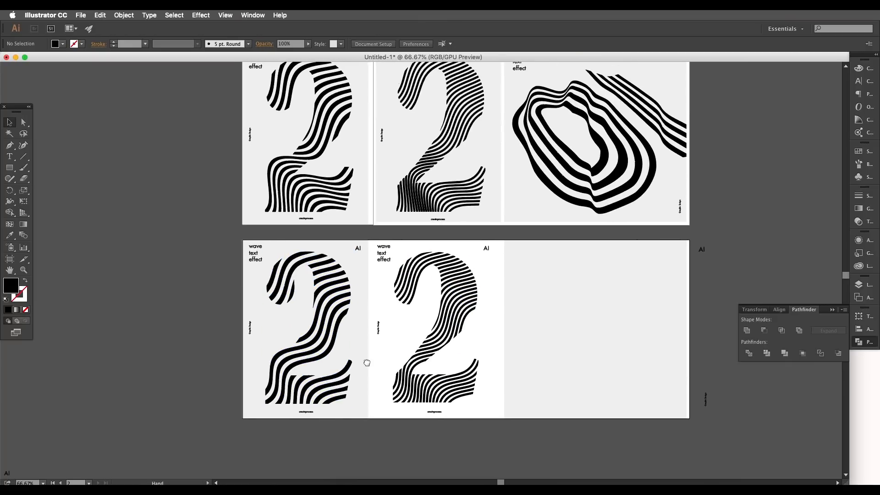
scroll(398, 314, "up", 5)
scroll(399, 314, "right", 5)
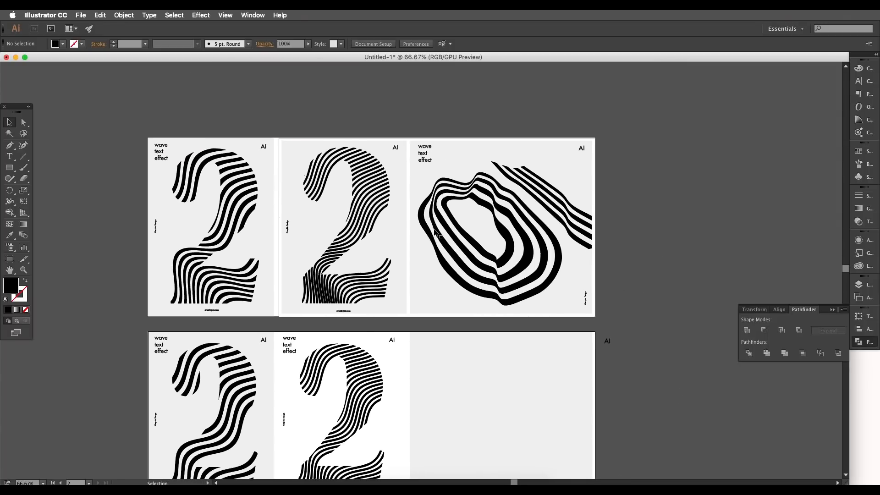
scroll(436, 235, "up", 1)
scroll(435, 237, "right", 5)
scroll(435, 237, "down", 1)
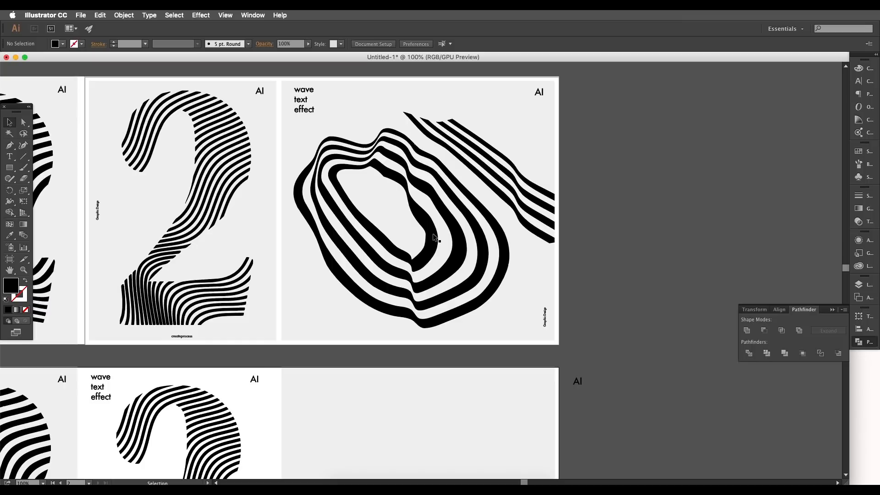
- Examine the finished concentric-wave artwork and the empty third poster below it
scroll(425, 253, "down", 3)
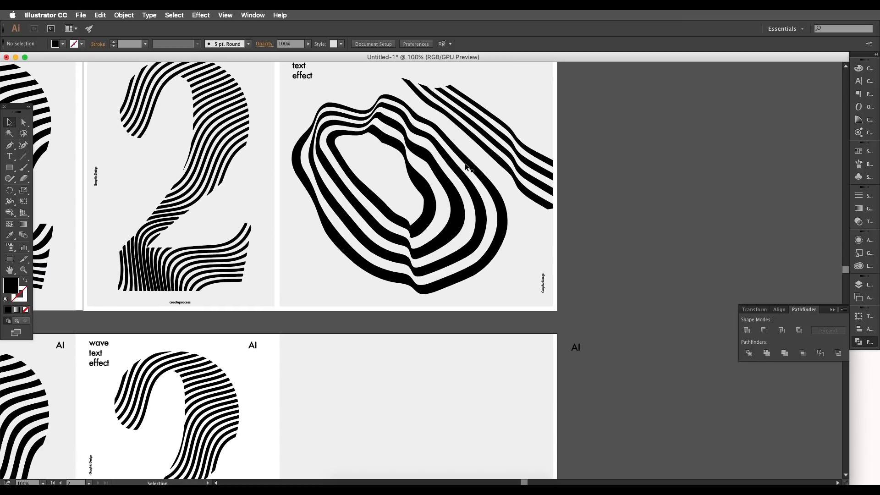
left_click_drag(473, 158, 455, 250)
scroll(409, 284, "down", 2)
scroll(408, 284, "left", 1)
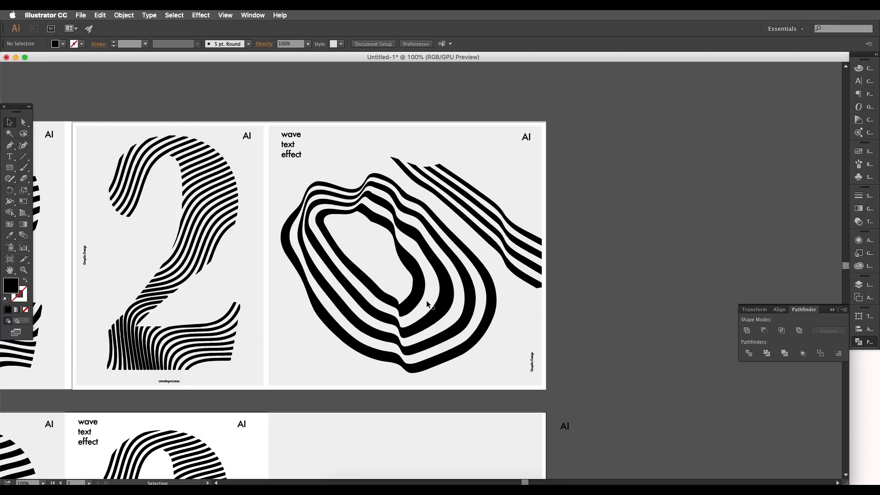
scroll(428, 303, "down", 1)
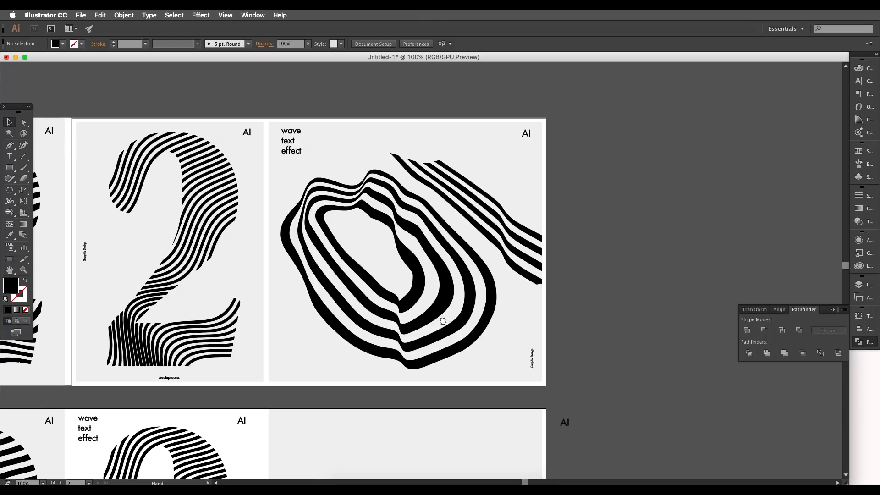
key("super+minus")
key("super+minus")
left_click_drag(425, 329, 401, 285)
- Draw a black rectangle about 220 × 408 px on the empty third poster and fully round its corners to 110 px
left_click_drag(9, 168, 56, 169)
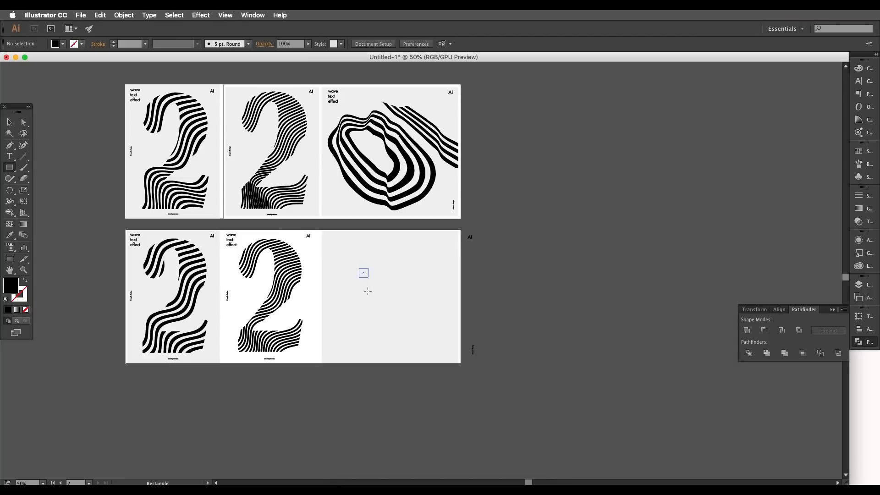
left_click_drag(367, 290, 392, 344)
scroll(381, 271, "up", 1)
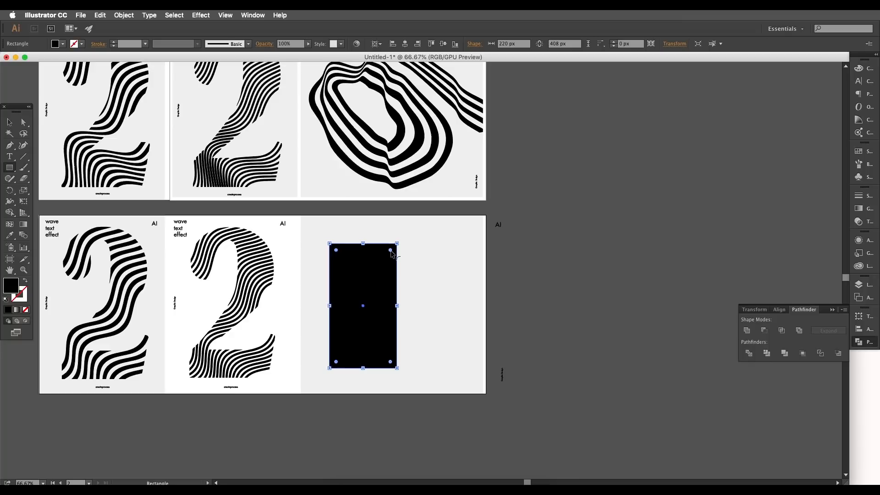
left_click_drag(391, 251, 337, 379)
left_click_drag(388, 270, 361, 332)
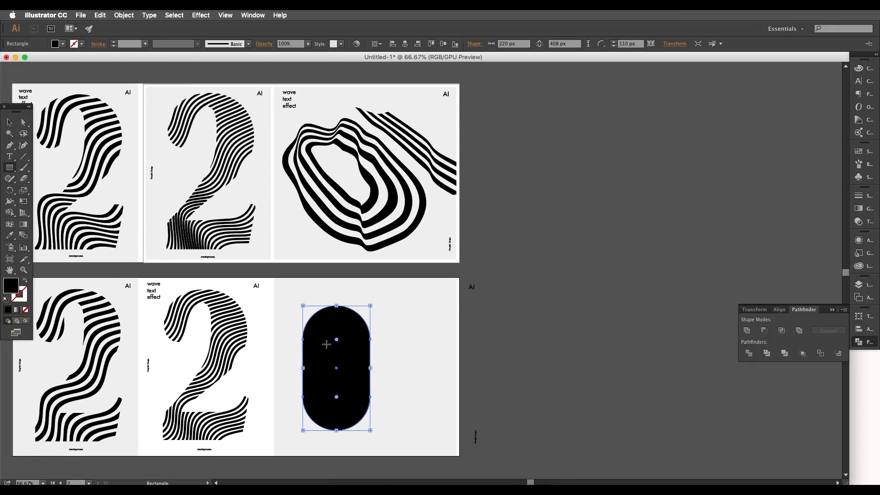
scroll(326, 344, "down", 3)
scroll(327, 344, "left", 4)
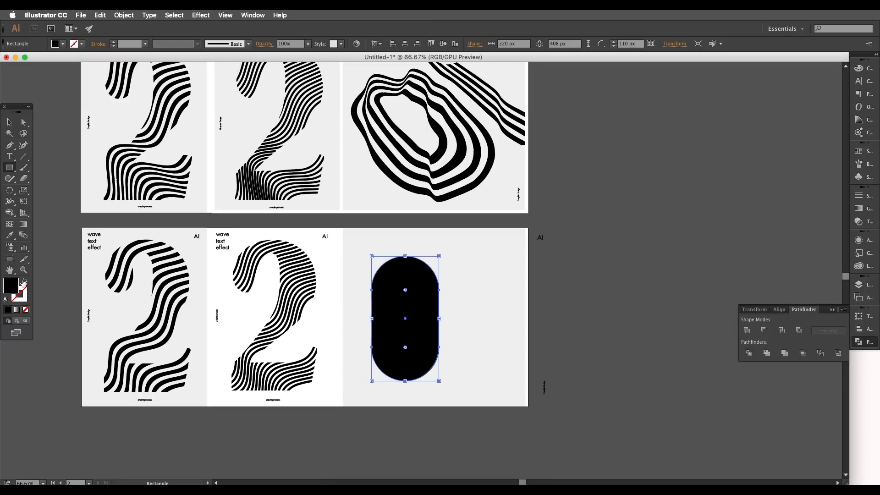
- Turn the rounded shape into an unfilled black outline with its stroke aligned to the inside and weighted 15 px
left_click(25, 282)
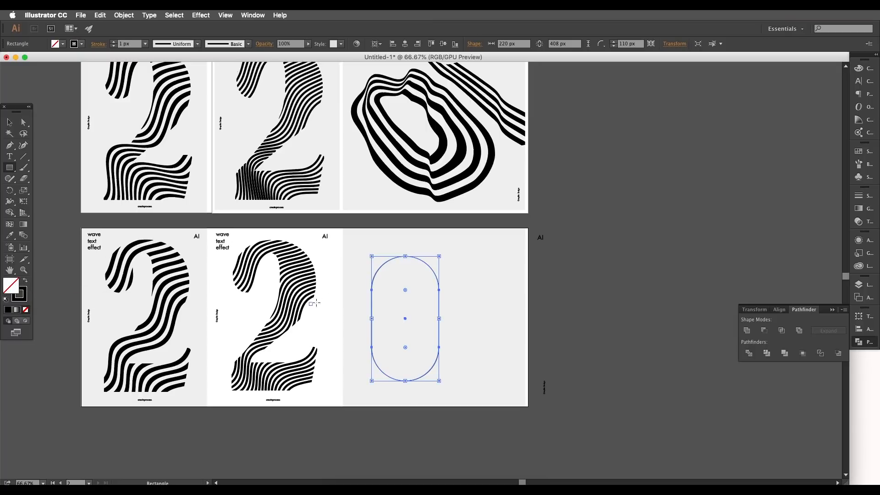
scroll(124, 45, "up", 5)
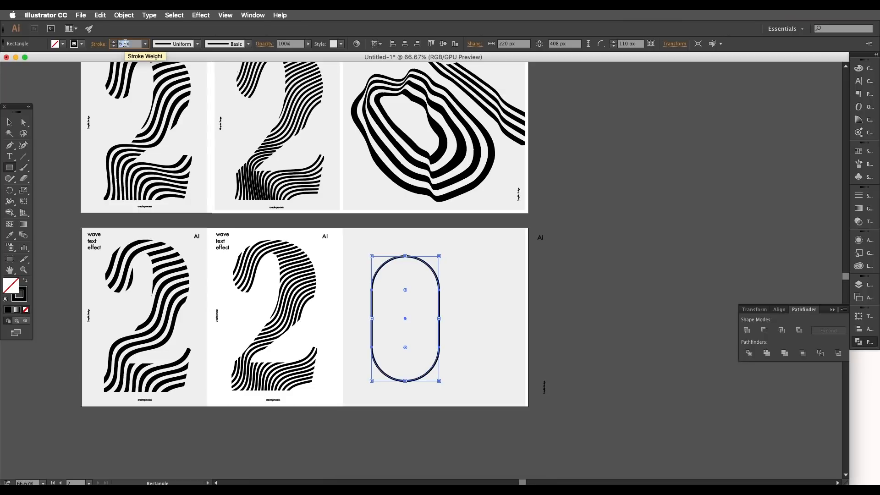
left_click(99, 44)
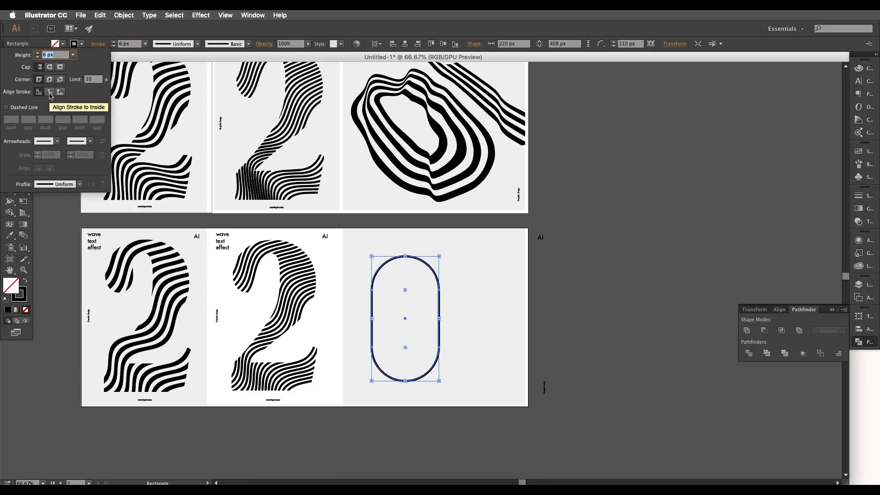
left_click(50, 92)
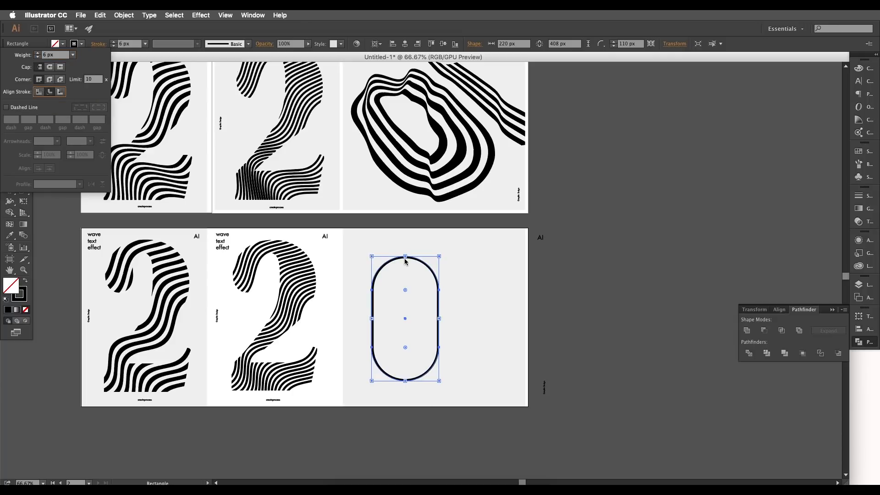
left_click(138, 48)
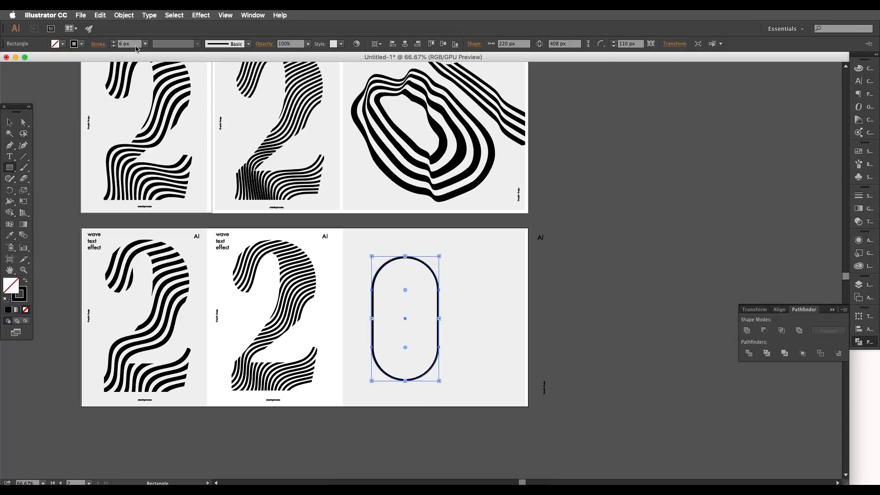
scroll(136, 46, "up", 11)
scroll(136, 47, "down", 1)
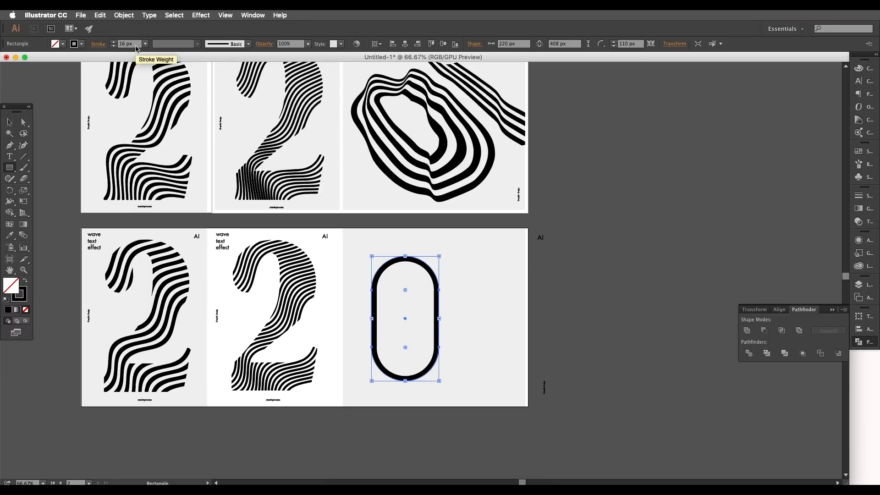
scroll(135, 47, "down", 2)
scroll(136, 47, "up", 1)
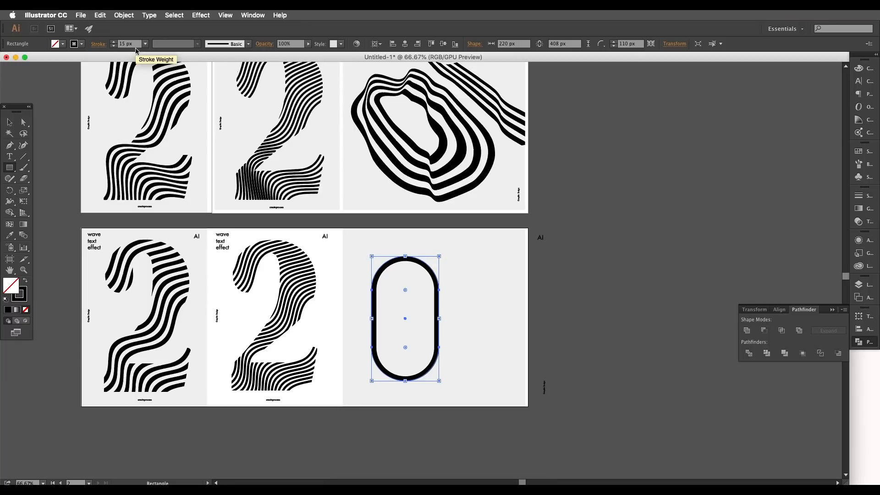
- Reselect the rounded outline on the third poster and display its appearance attributes
left_click(10, 122)
left_click(488, 265)
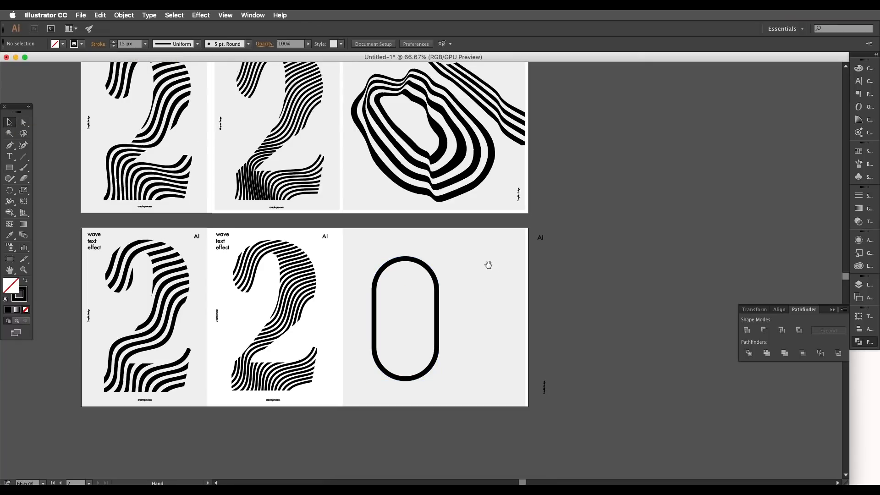
left_click_drag(488, 265, 434, 296)
left_click(440, 296)
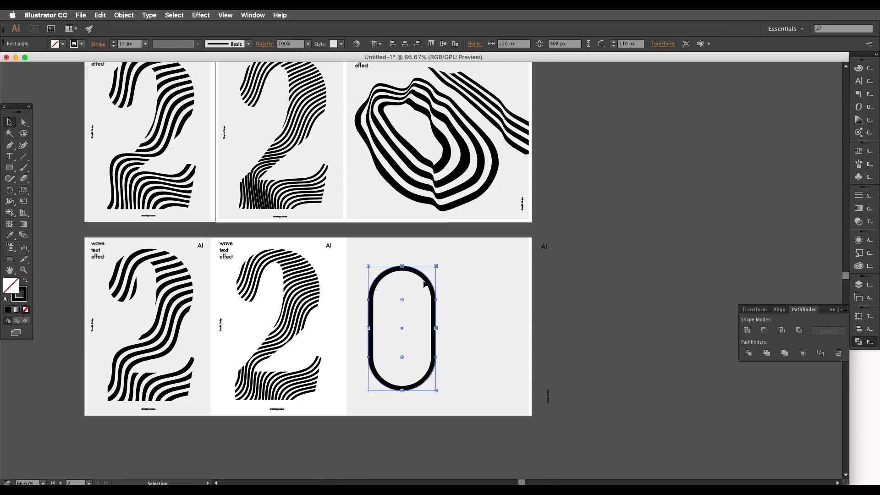
left_click(869, 242)
left_click(870, 243)
left_click(253, 15)
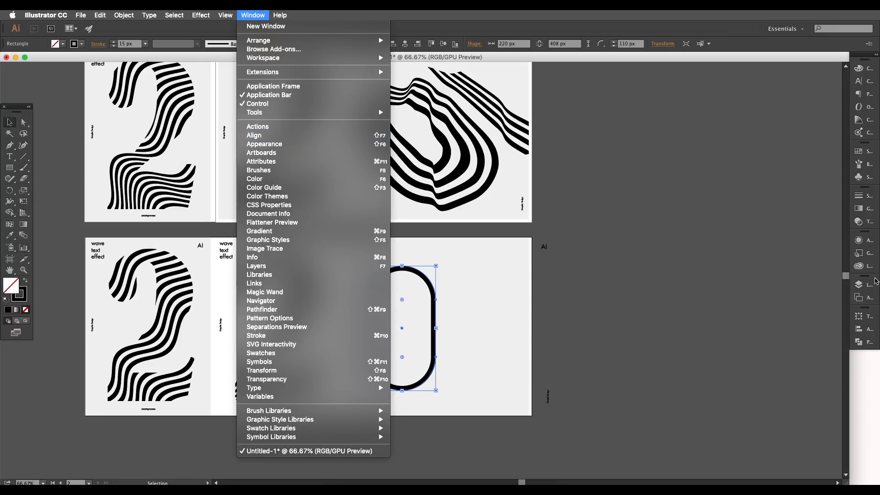
left_click(865, 245)
left_click(865, 243)
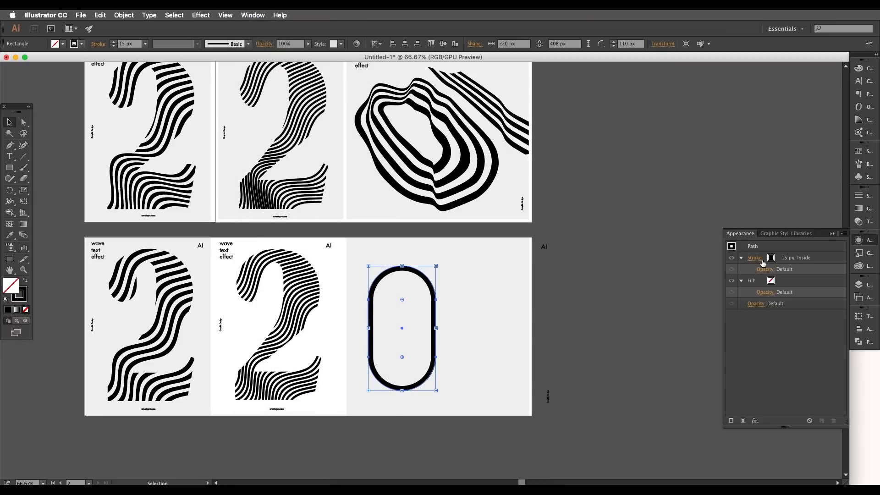
- Try a 20 px weight for the outline's black stroke and reduce it to 18 px
left_click(809, 260)
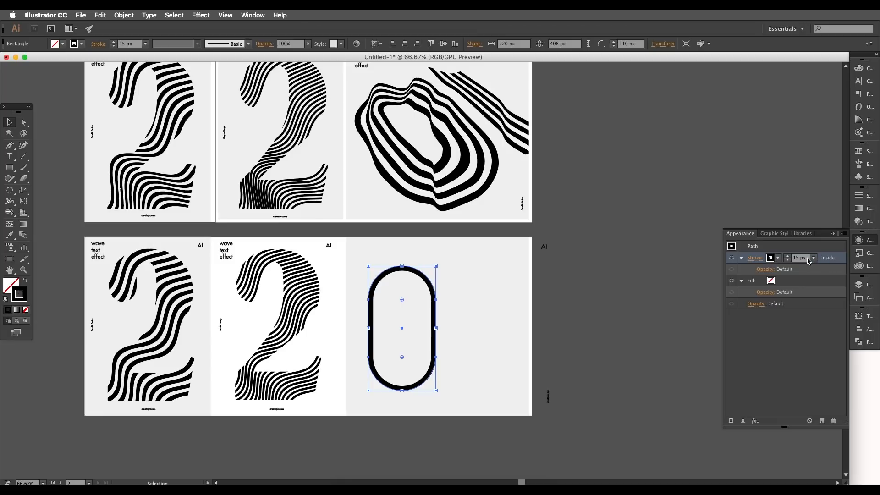
left_click(793, 260)
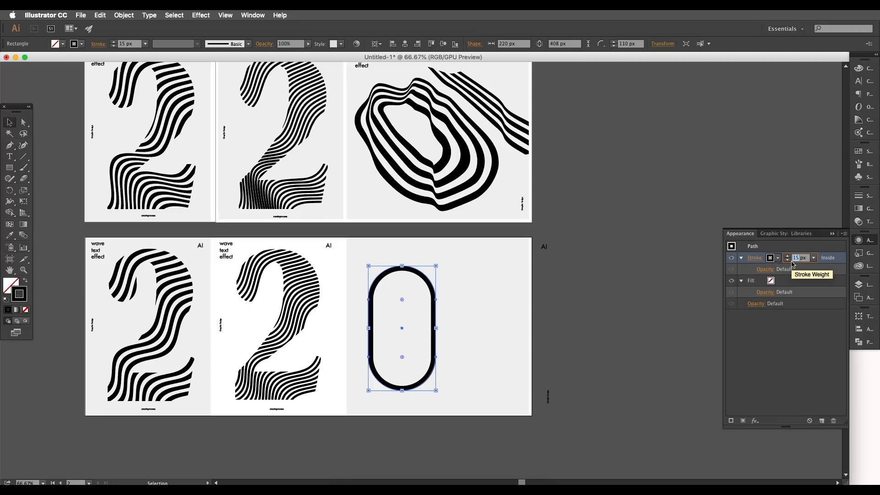
type("20")
key("Return")
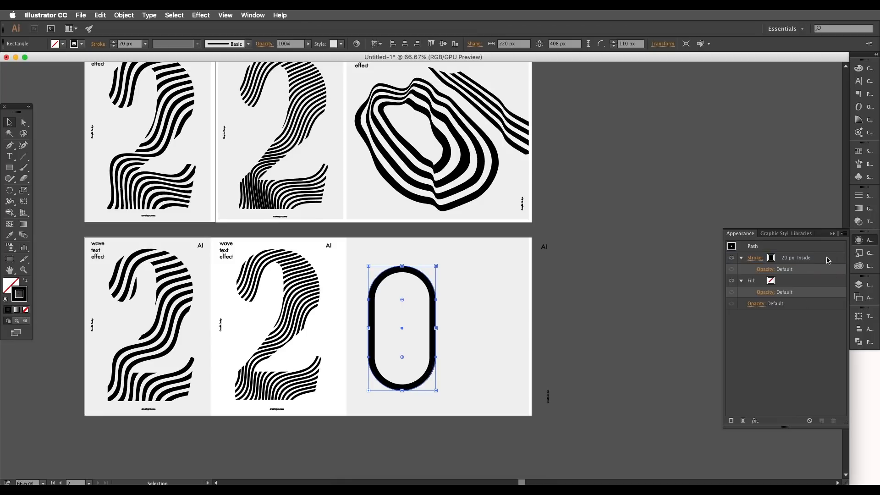
left_click(787, 260)
type("18")
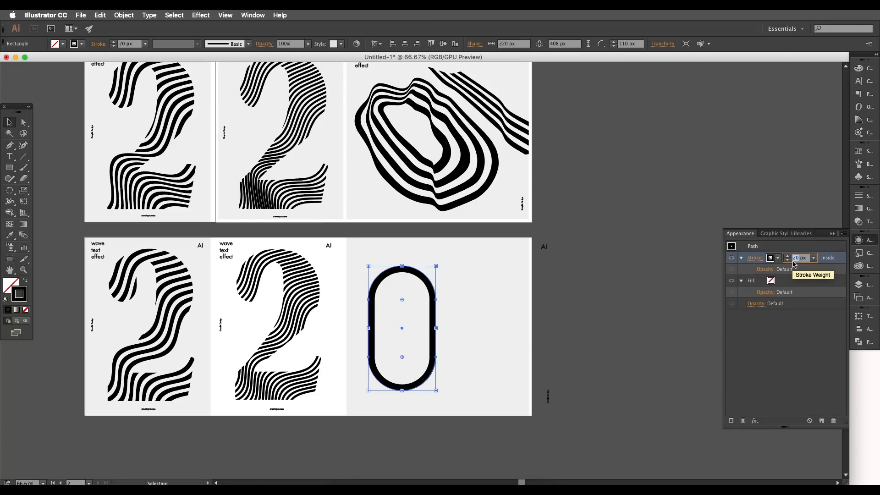
key("Return")
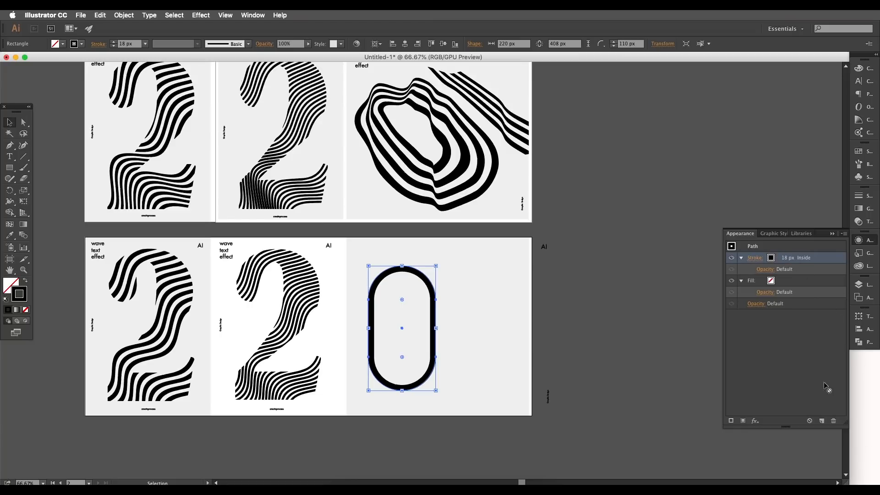
- Duplicate the outline's black stroke within its appearance and colour the lower copy red
left_click(822, 421)
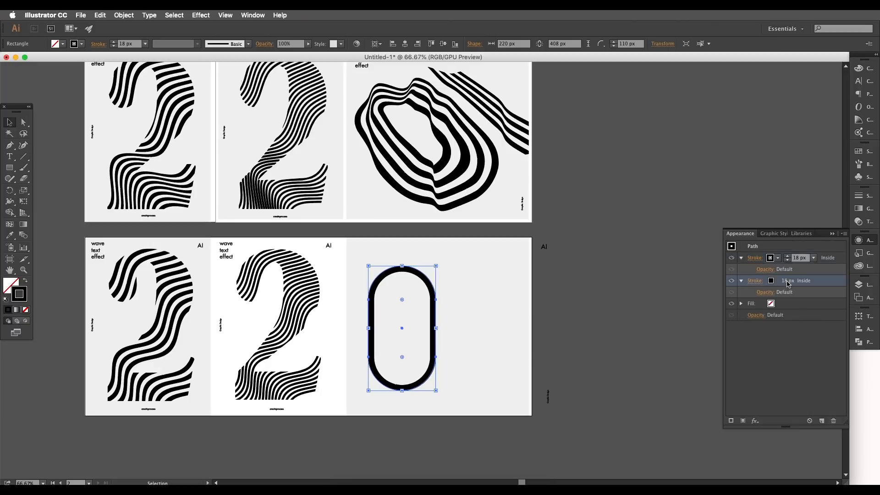
left_click(788, 285)
left_click(778, 281)
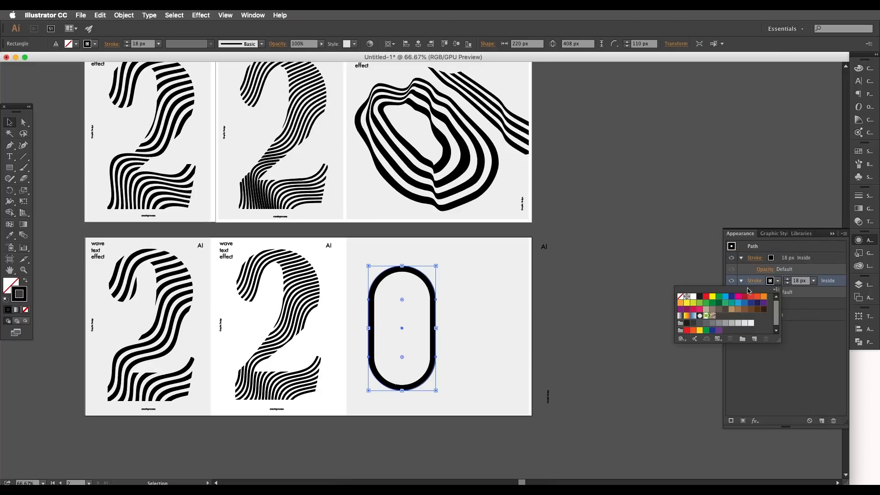
left_click(706, 298)
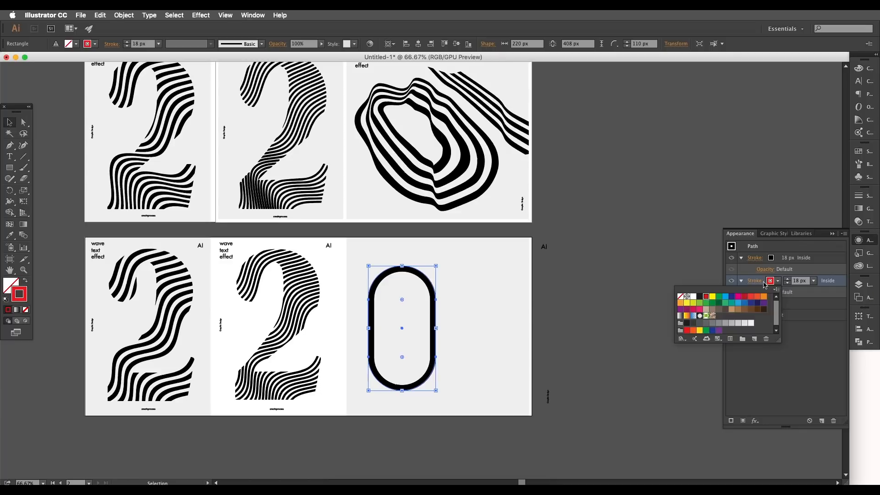
left_click(798, 281)
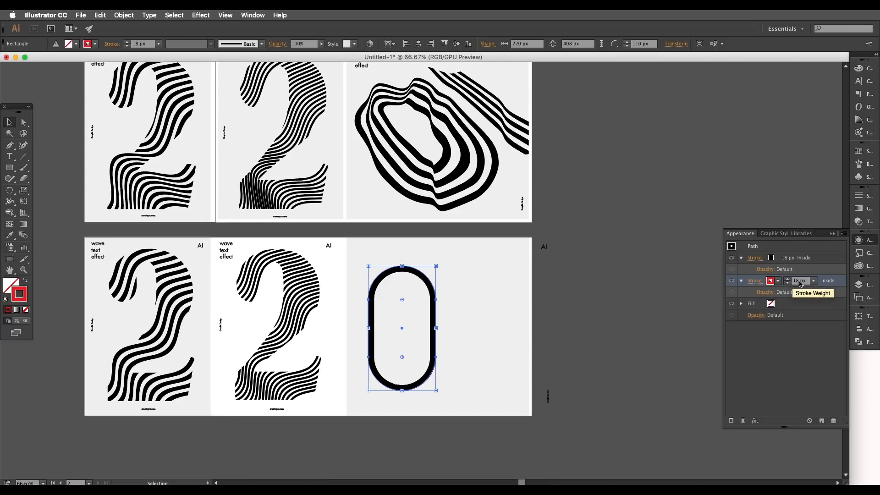
- Set the upper black stroke's weight to 20 px and the red stroke's weight to 40 px
left_click(788, 261)
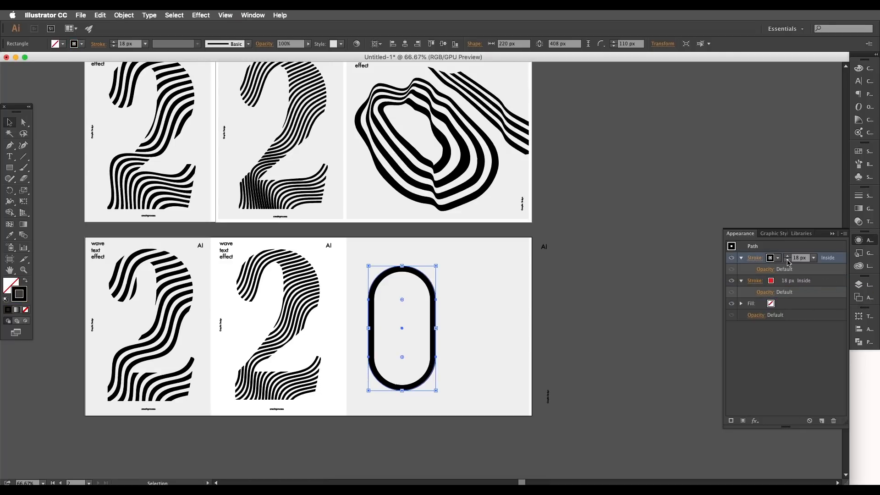
left_click(795, 257)
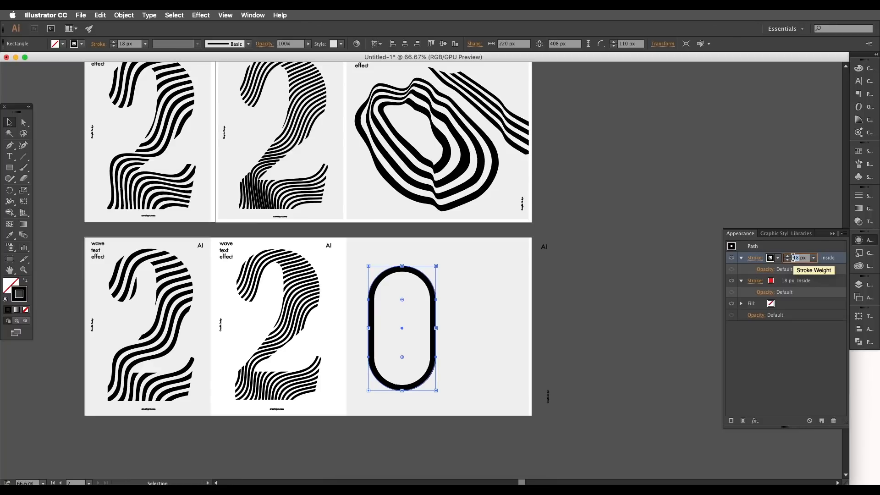
type("20")
left_click(796, 285)
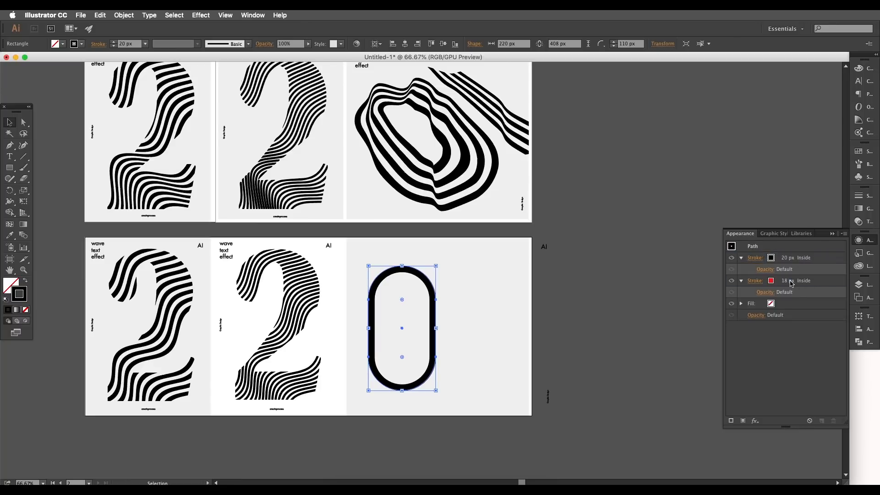
left_click(796, 284)
type("4")
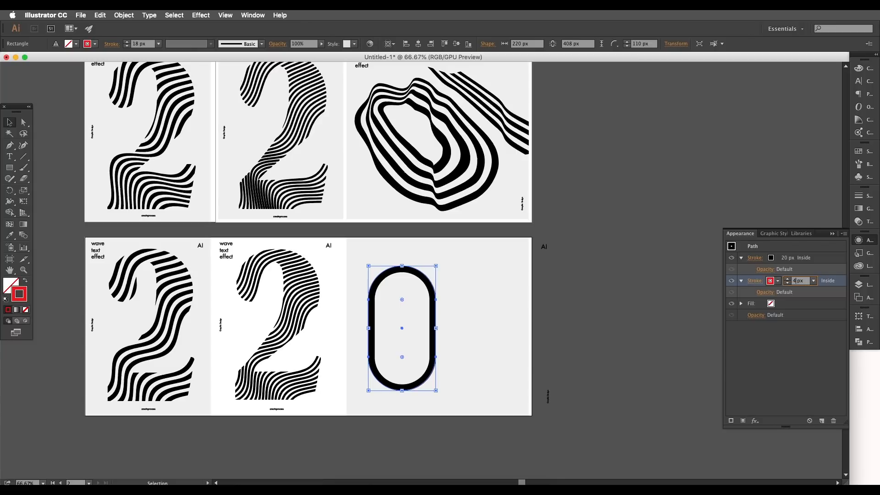
type("0")
key("Return")
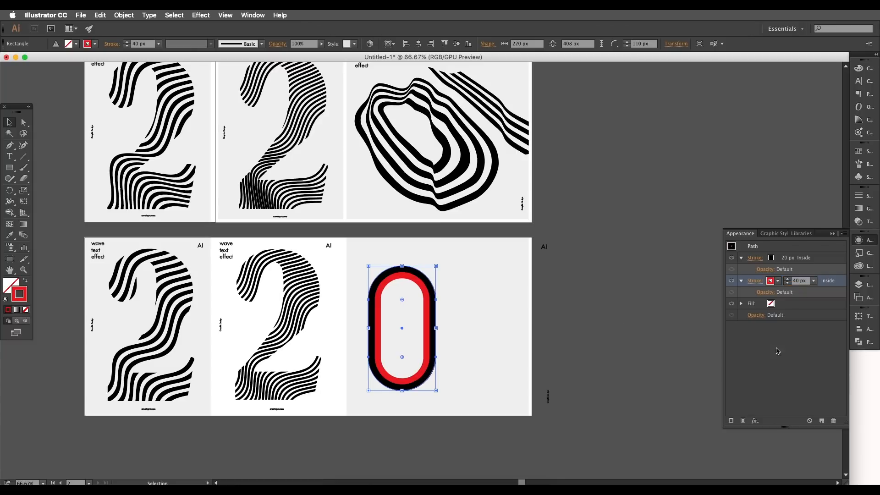
- Duplicate the outline's black and red strokes as a pair and set the new black stroke's weight to 60 px
left_click(833, 262, "shift")
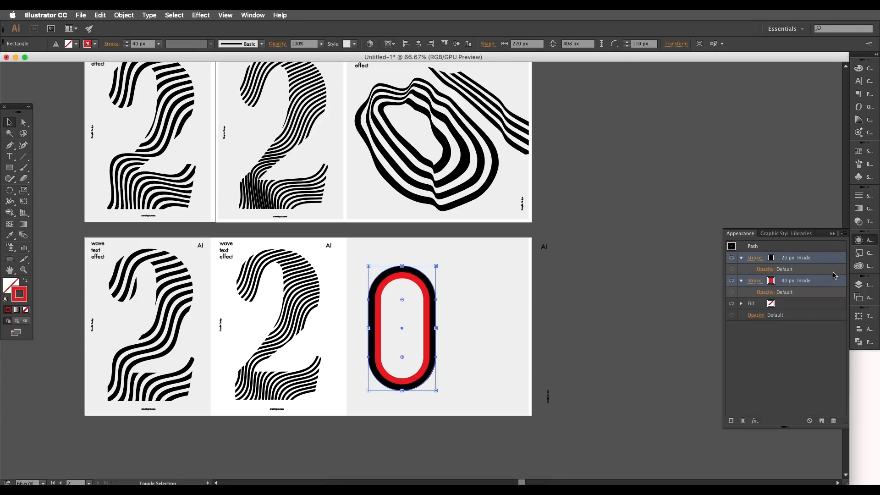
left_click(821, 420)
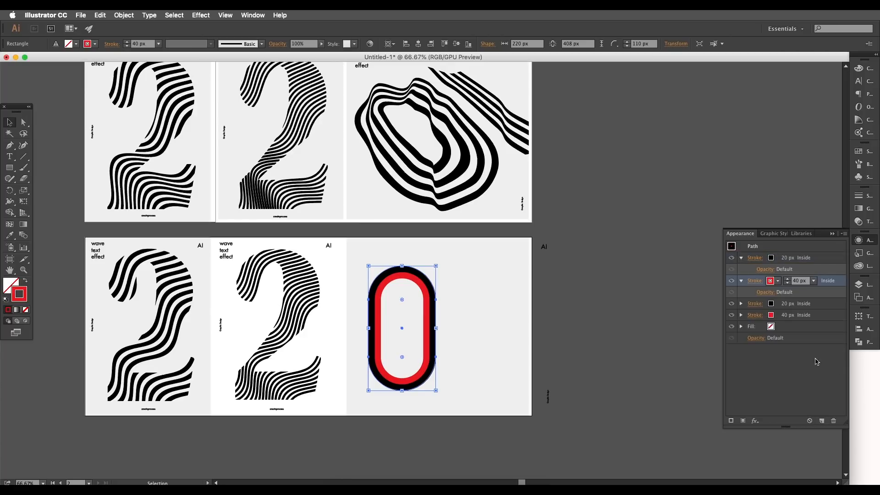
left_click(802, 304)
left_click(796, 306)
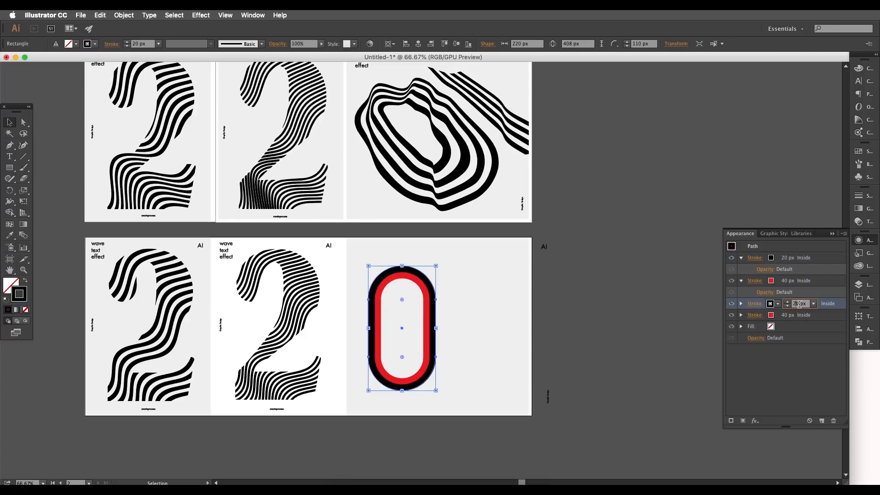
type("60")
key("Return")
- Set the lowest red stroke's weight to 80 px
left_click(795, 316)
left_click(799, 315)
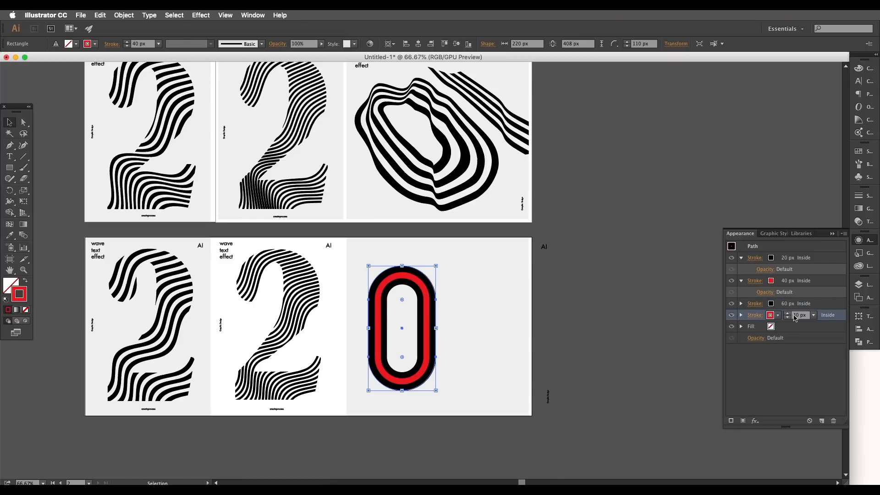
type("80")
key("Return")
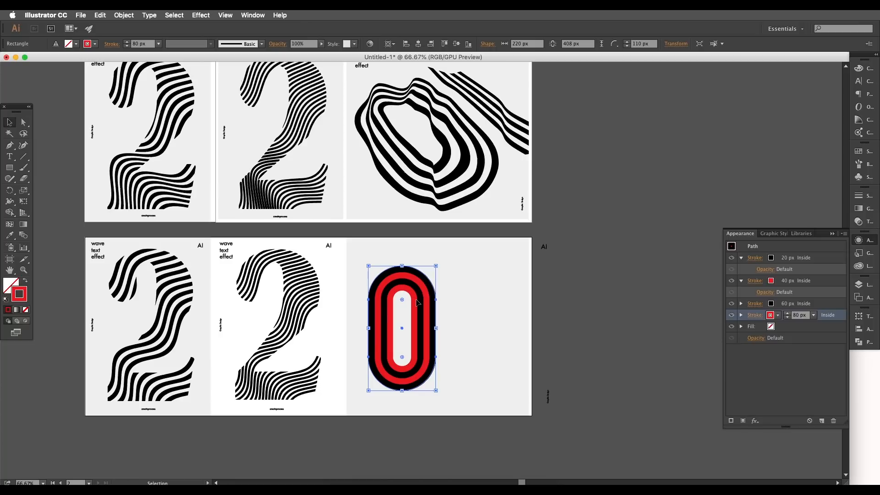
- Enlarge the rounded outline to about 332 by 616 px and fully round its corners to about 166 px
left_click(442, 327)
left_click(435, 331)
left_click_drag(438, 331, 470, 329)
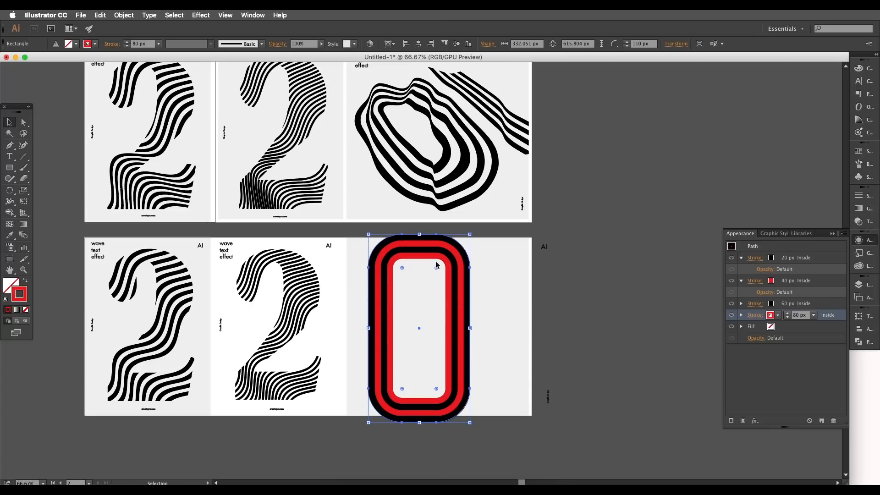
left_click_drag(436, 266, 450, 281)
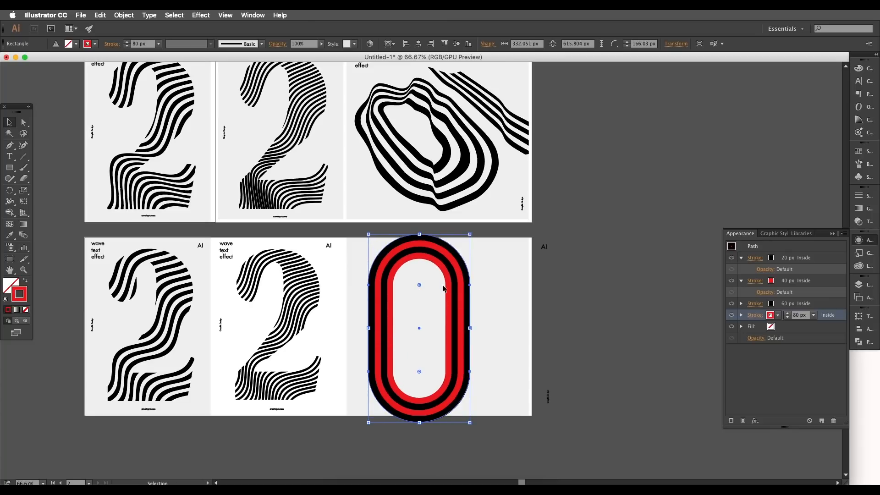
- Duplicate the 60 px black and 80 px red strokes and set the new black stroke's weight to 100 px
left_click(817, 304, "shift")
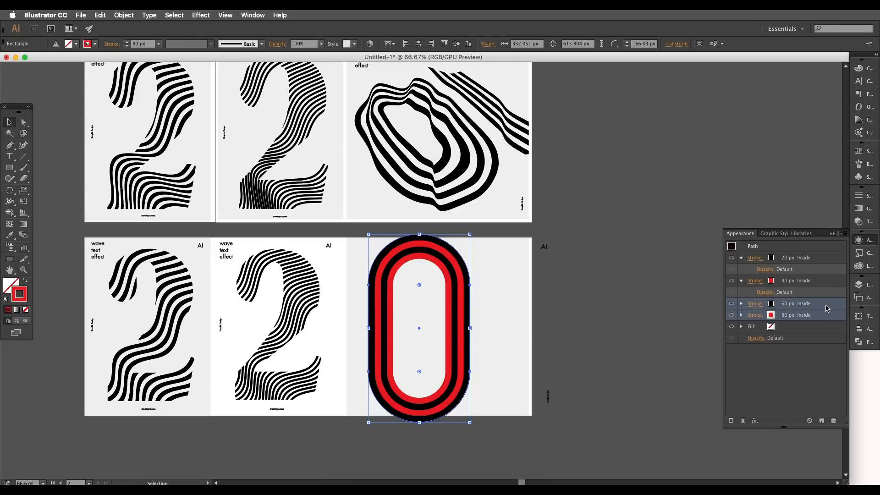
left_click(821, 420)
left_click(793, 327)
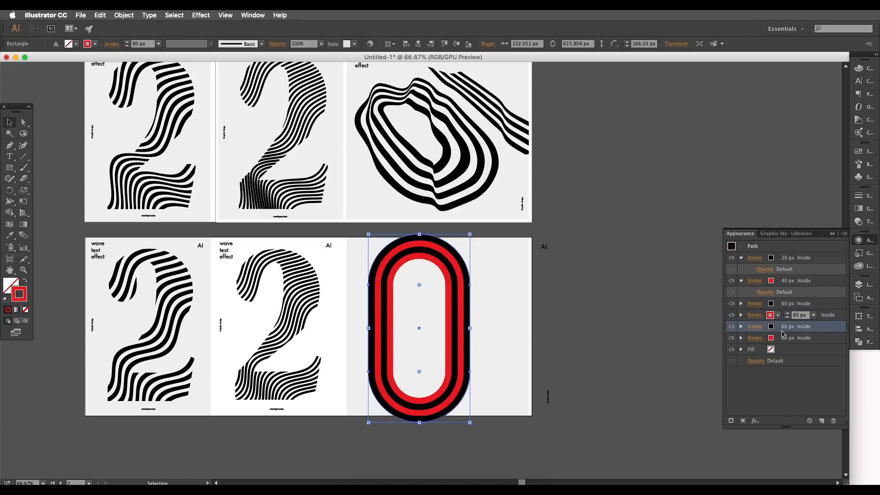
double_click(800, 331)
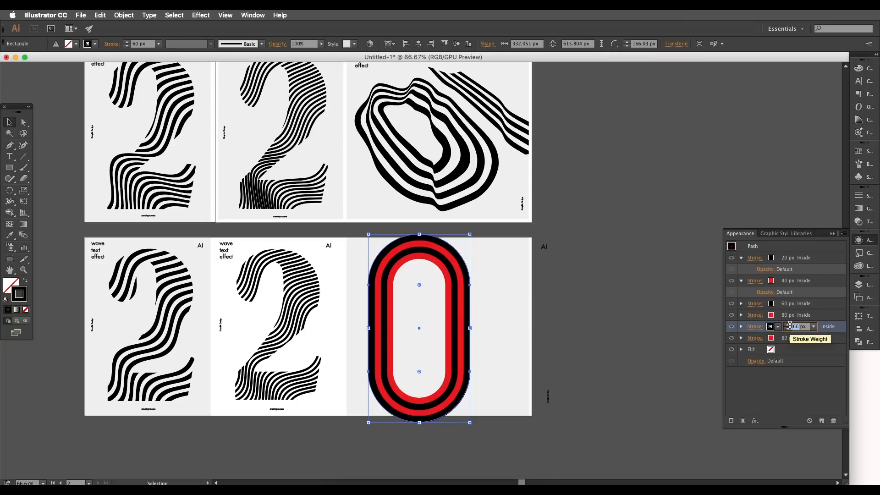
type("100")
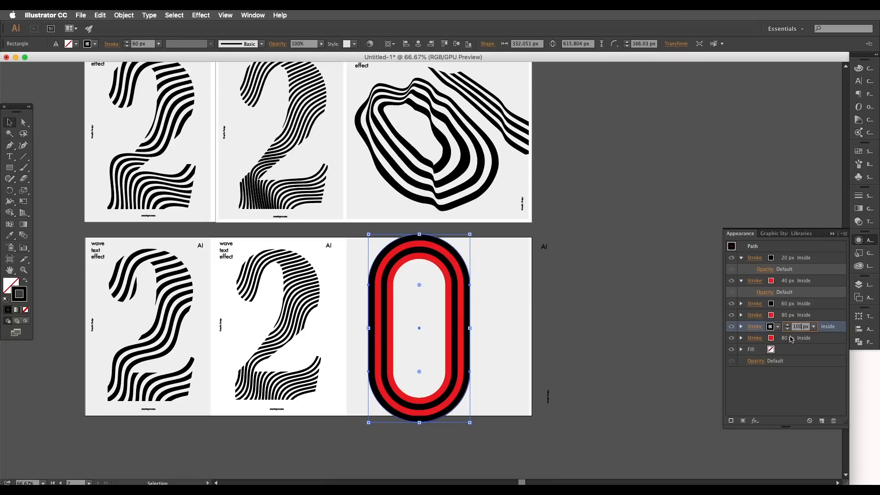
key("Return")
- Set the weight of the lowest red stroke to 120 px
left_click(789, 343)
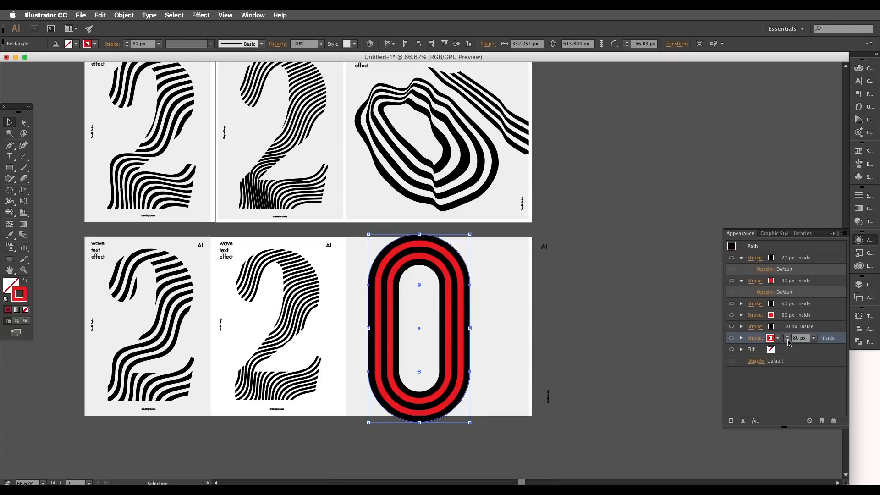
double_click(796, 339)
type("1")
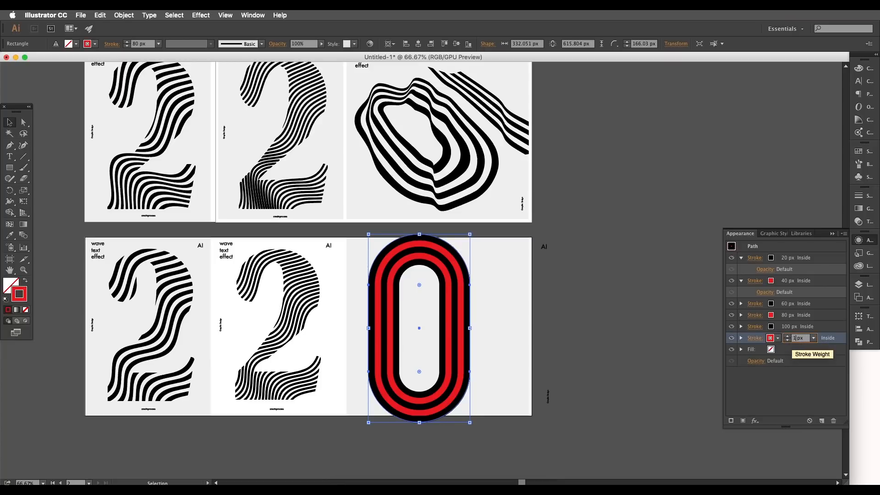
type("20")
key("Return")
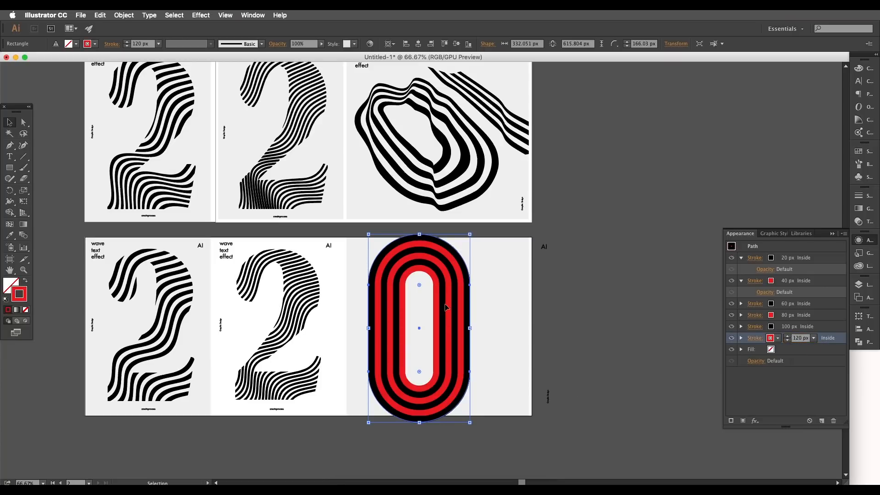
- Duplicate the 100 px black stroke, move the copy below the 120 px red stroke and set its weight to 140 px
left_click_drag(838, 330, 822, 421)
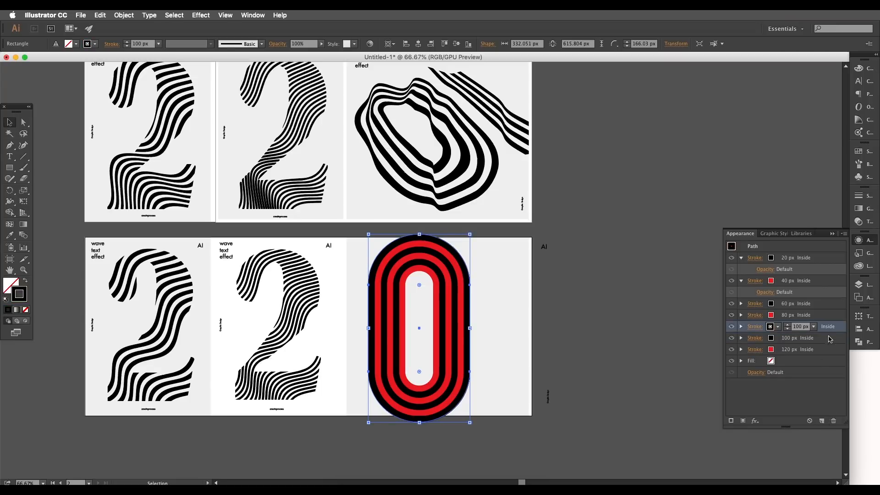
mouse_move(830, 339)
left_mouse_down()
mouse_move(831, 356)
mouse_move(815, 361)
left_mouse_up()
left_click(790, 353)
left_click(789, 352)
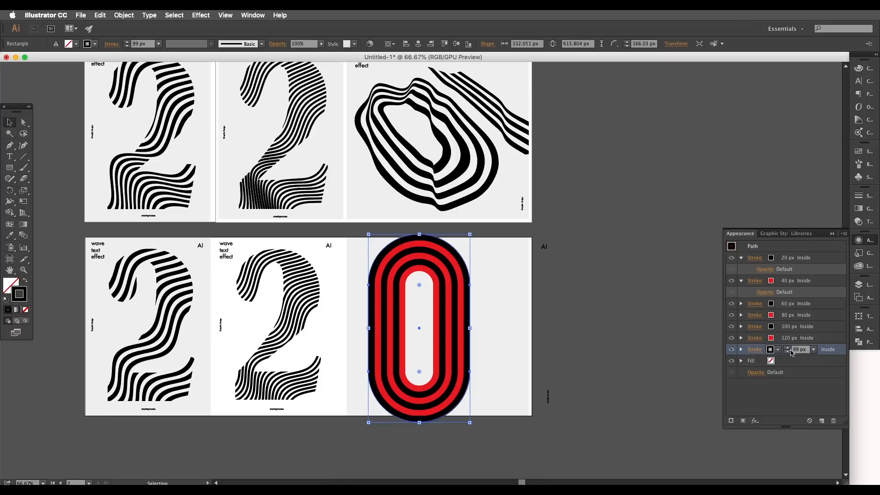
double_click(795, 352)
type("140")
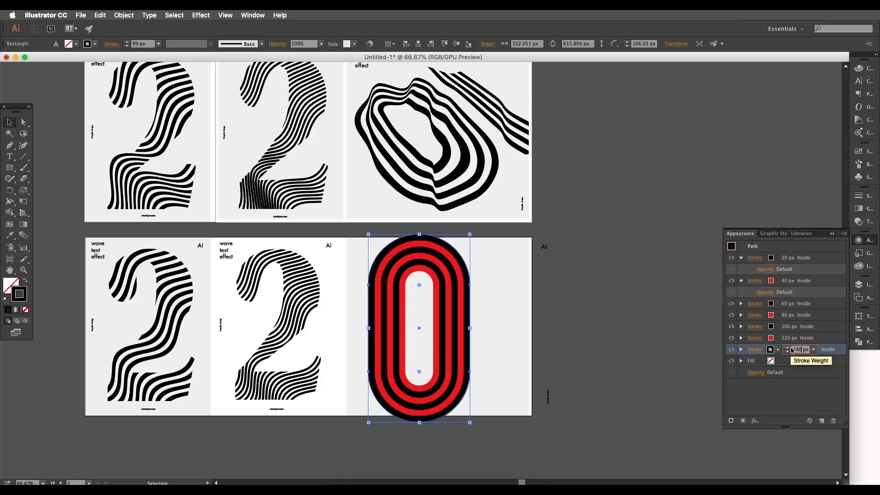
key("Return")
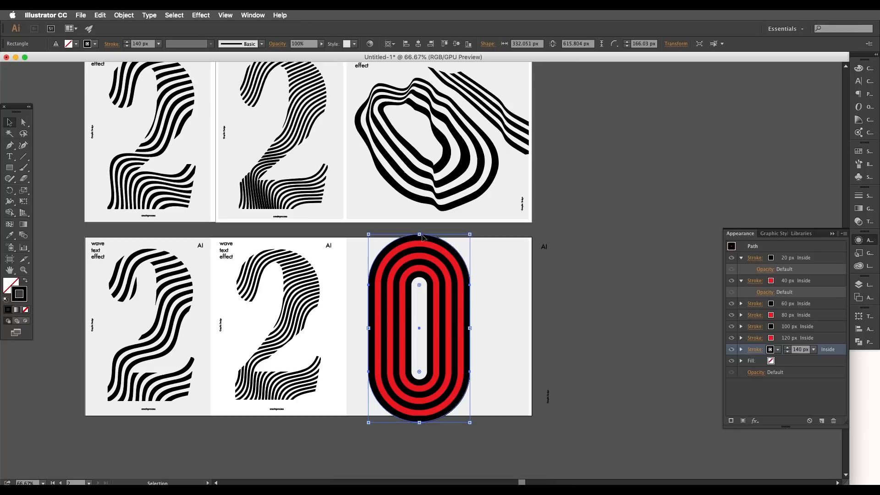
- Try resizing the striped outline to about 380 by 596 px and undo the resizing
left_click_drag(422, 237, 422, 250)
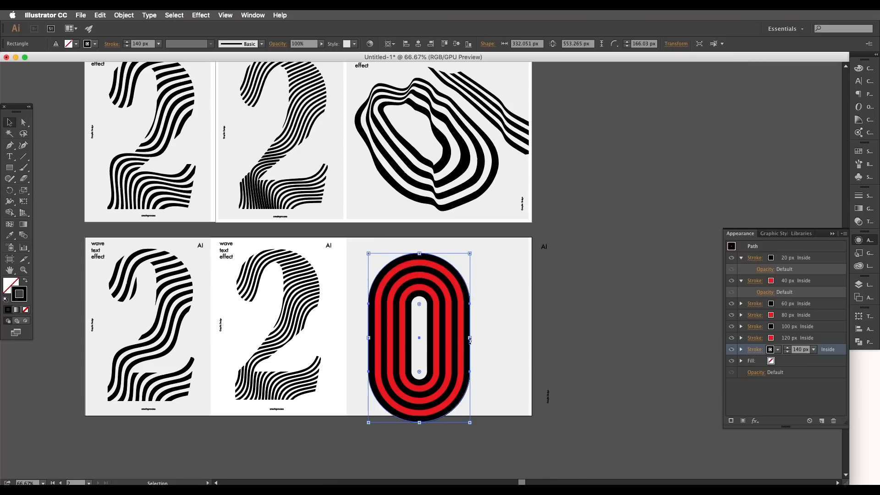
mouse_move(423, 274)
left_mouse_down()
mouse_move(436, 303)
mouse_move(485, 344)
mouse_move(454, 294)
left_mouse_up()
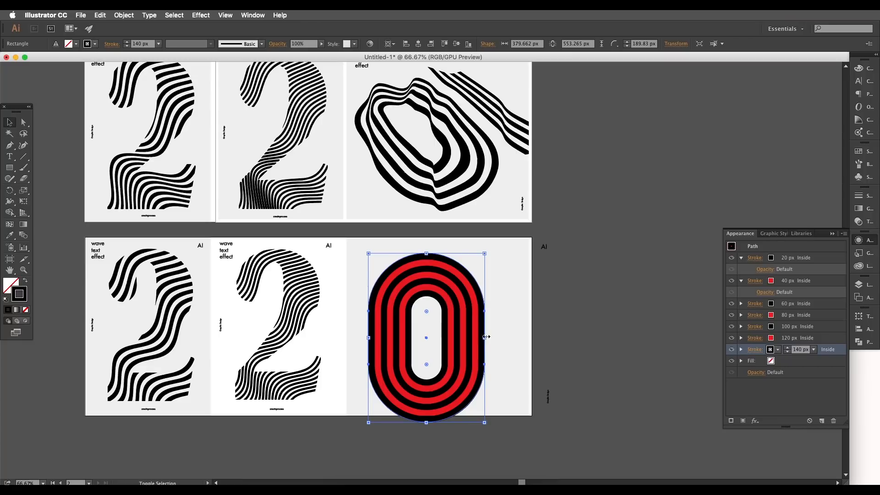
left_click_drag(427, 253, 427, 248)
scroll(447, 330, "down", 1)
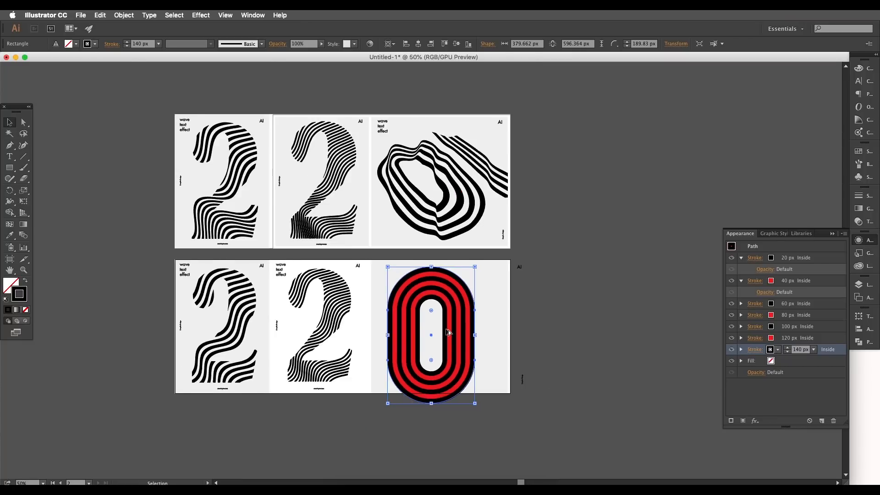
scroll(448, 329, "up", 1)
key("super+z")
key("super+z")
key("super+z")
- Resize the striped rounded outline on the third poster to about 409 by 604 px
scroll(513, 328, "down", 1)
left_click_drag(513, 328, 496, 327)
left_click_drag(430, 340, 431, 340)
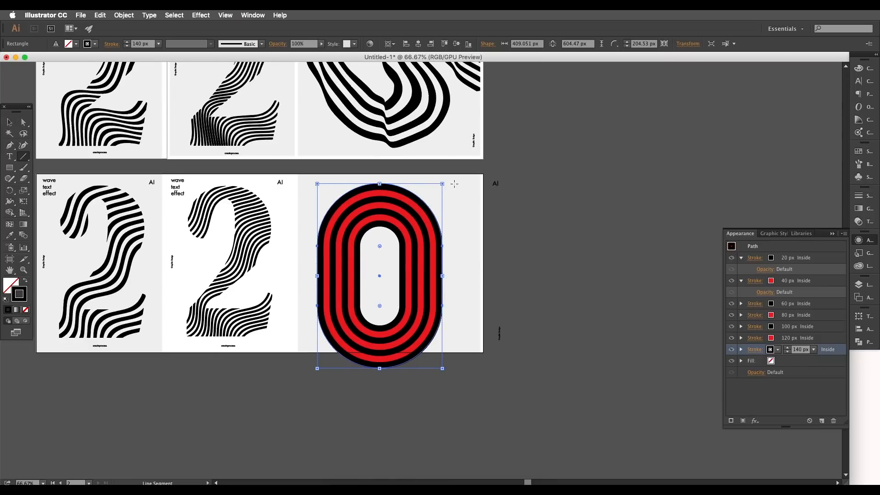
- Draw a vertical line about 583 px tall beside the striped 0 and reduce its stroke weight to 20 px
left_click_drag(454, 184, 454, 362)
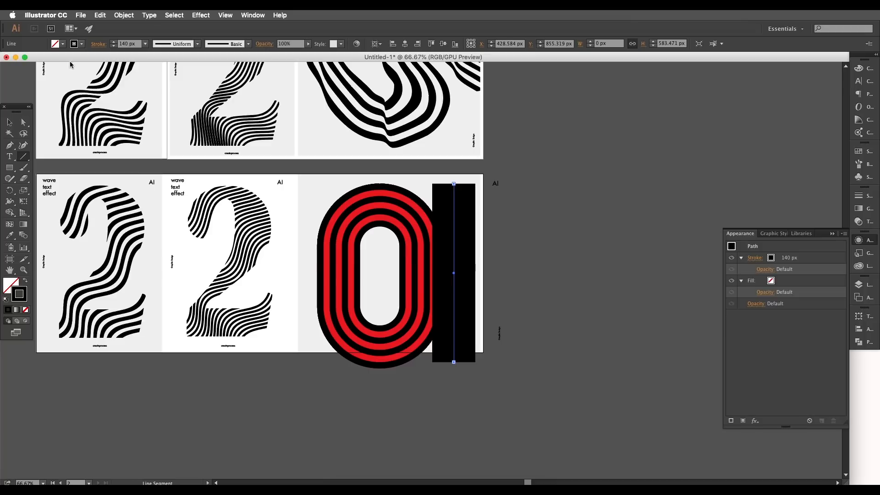
left_click(128, 46)
scroll(128, 44, "down", 20)
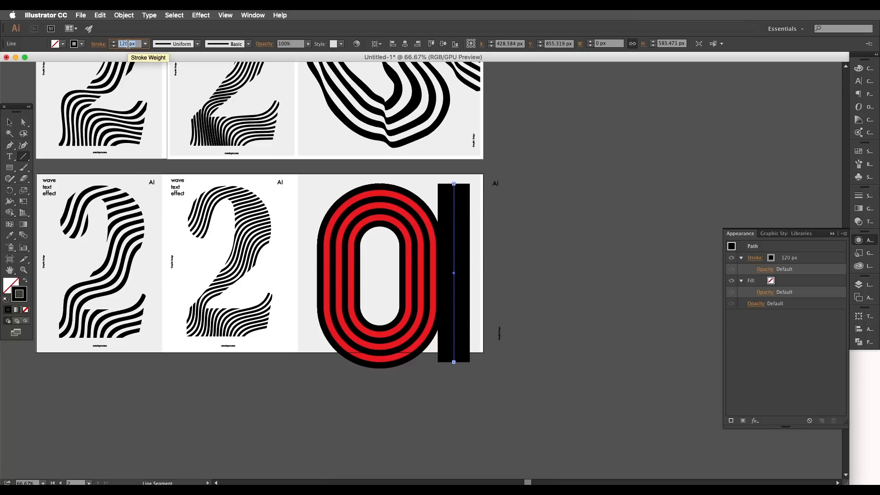
scroll(128, 44, "down", 20)
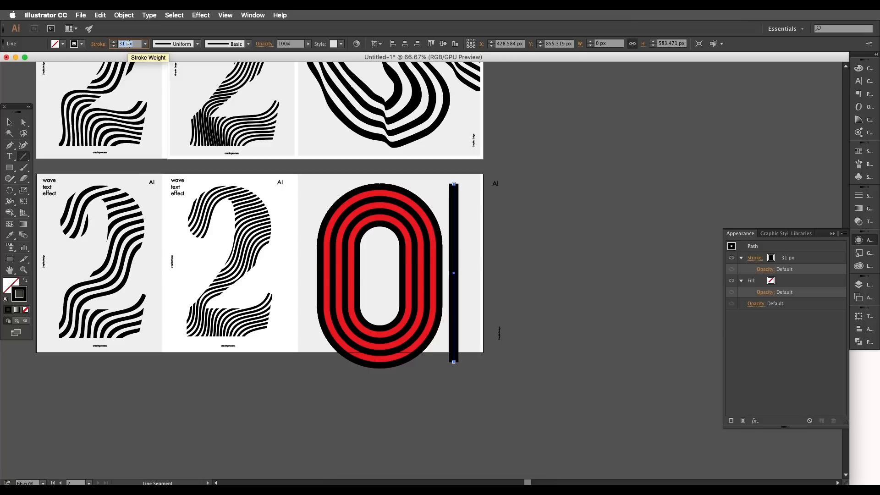
scroll(128, 45, "down", 3)
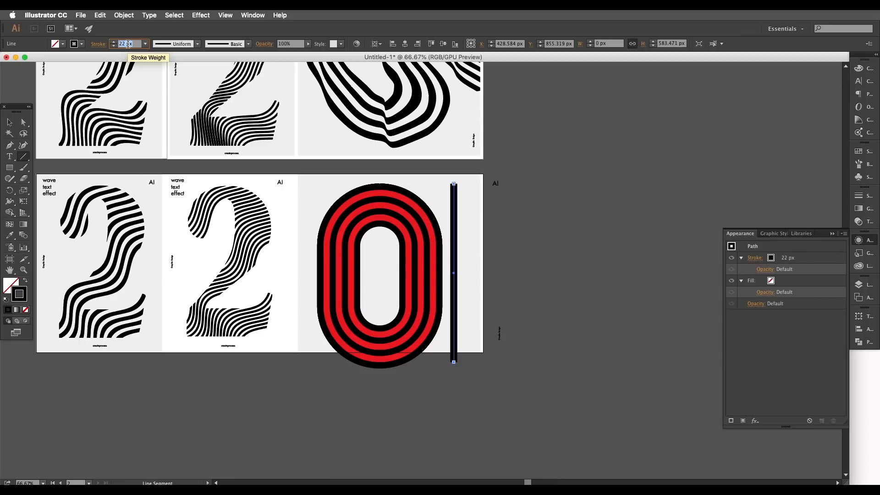
scroll(128, 45, "down", 2)
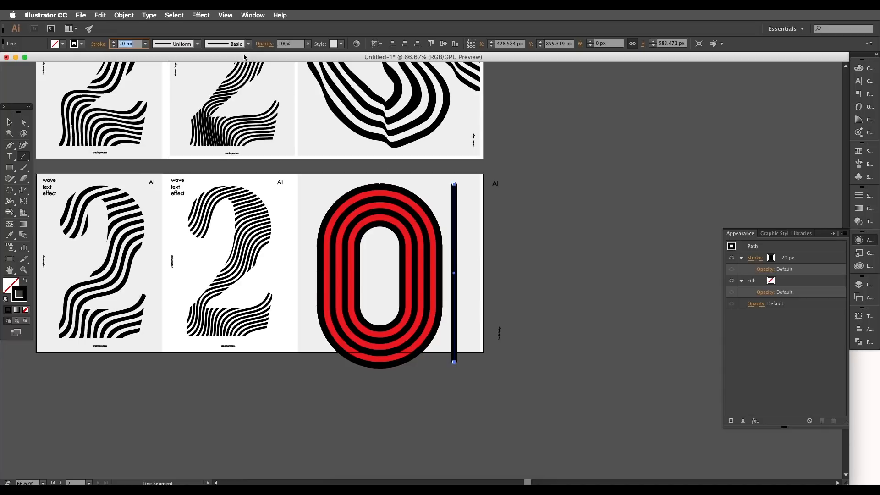
- Start a Transform effect on the vertical line with the preview on and one copy
left_click(202, 15)
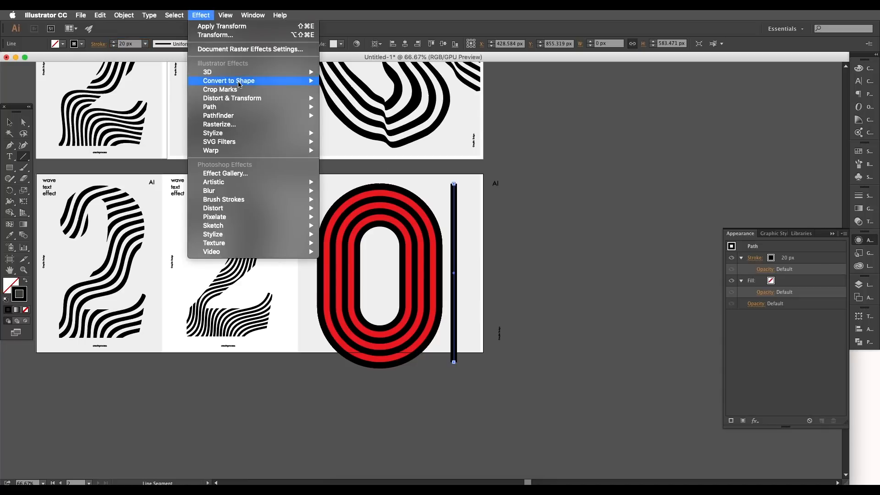
mouse_move(250, 102)
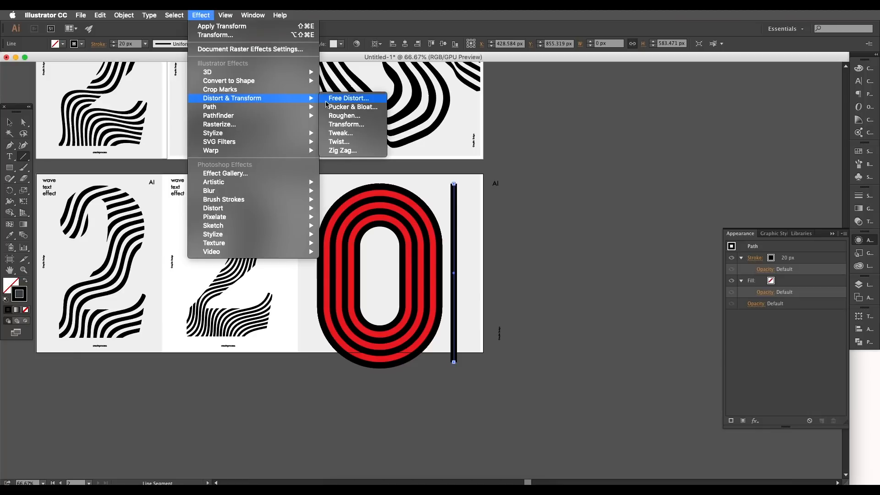
left_click(346, 125)
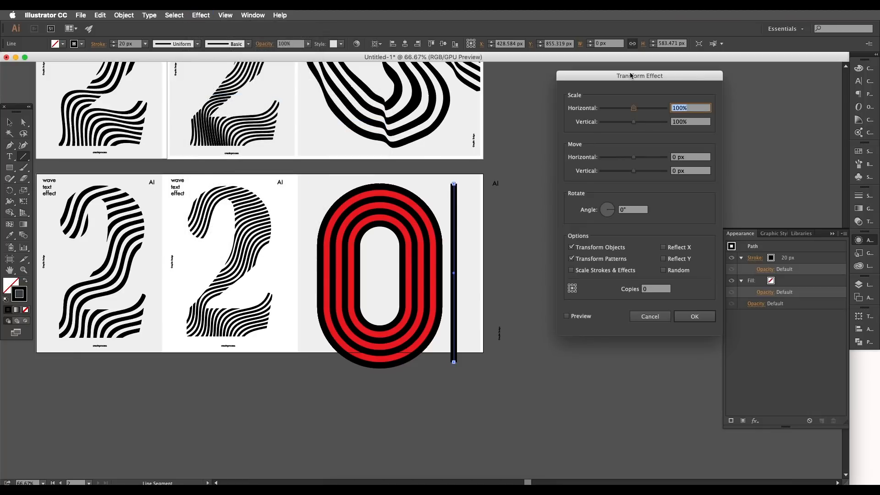
left_click_drag(630, 76, 726, 65)
left_click(675, 305)
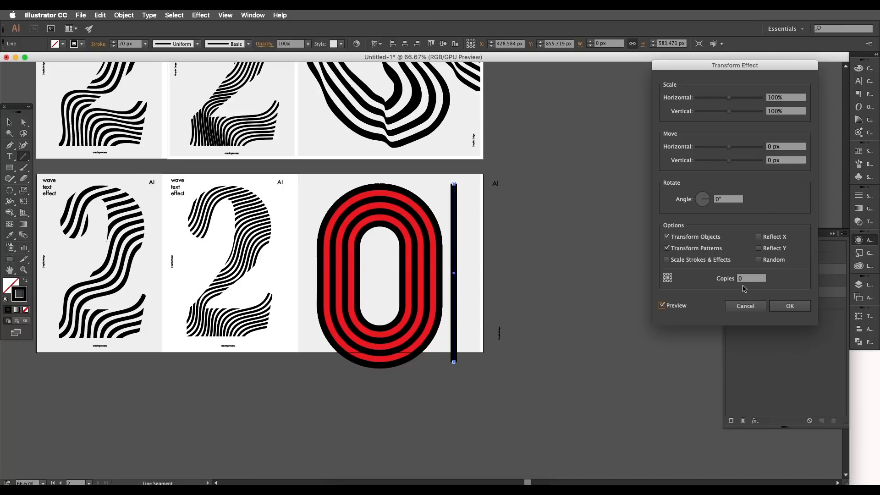
left_click(750, 279)
- Set the Transform effect's horizontal move to 40 px
left_click(778, 148)
key("Up")
key("Up")
key("Up")
key("Up")
key("Up")
key("Up")
key("Up")
key("Up")
key("Up")
key("Up")
key("Up")
key("Up")
key("Up")
key("Up")
key("Up")
key("Up")
key("Up")
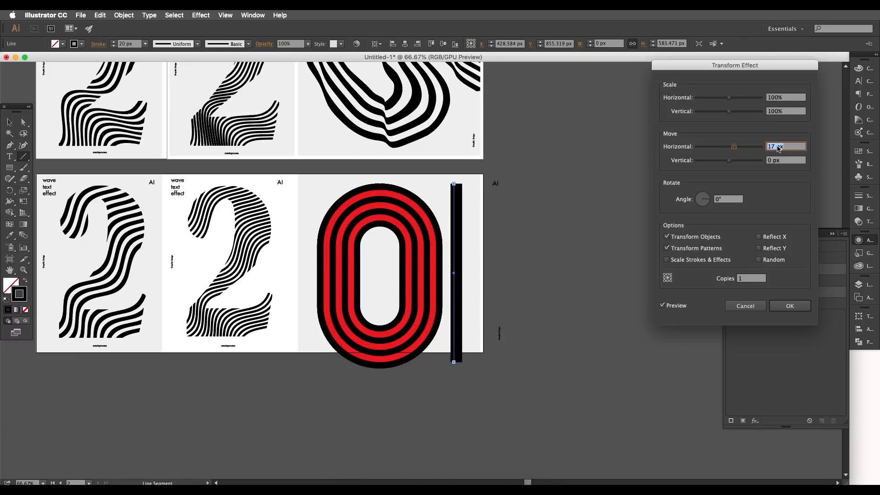
key("Up")
key("Up")
key("Up")
key("Up")
key("Up")
key("Up")
key("Up")
key("Up")
key("Up")
key("Up")
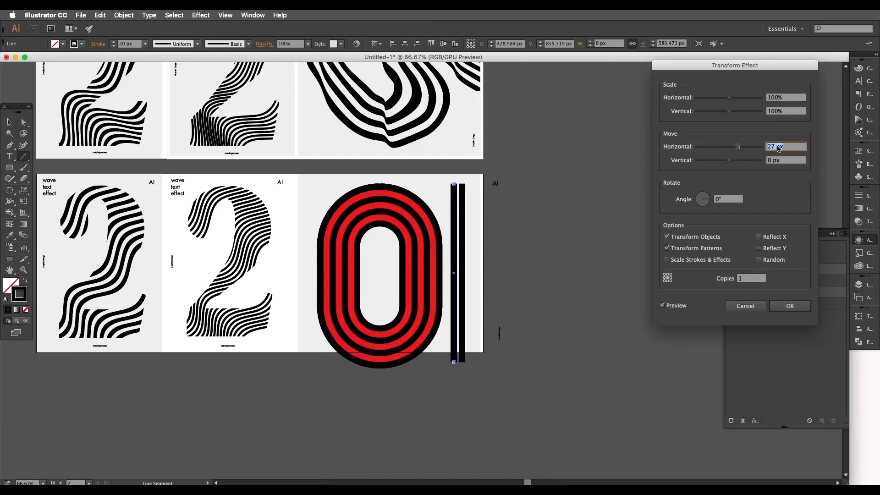
key("Up")
key("Up")
key("Up")
key("Up")
key("Up")
key("Up")
key("Up")
key("Up")
key("Up")
key("Up")
key("Up")
key("Up")
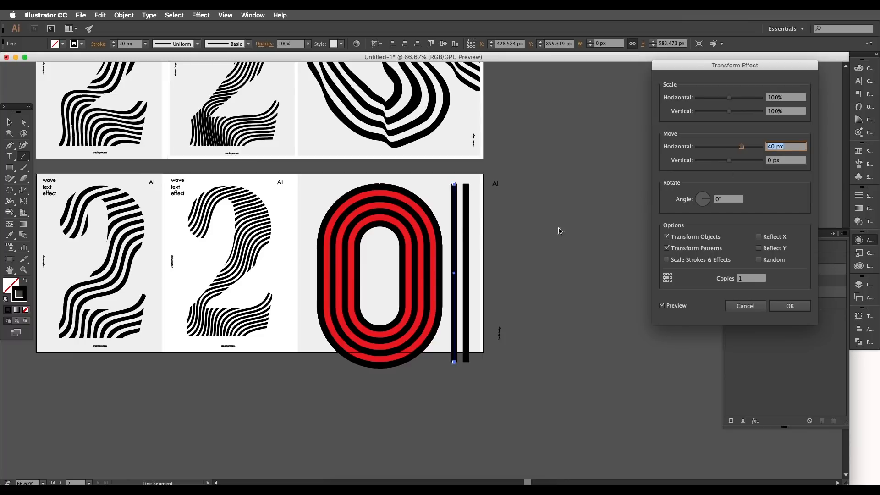
- Set the Transform effect to three copies of the vertical line and apply it
left_click(752, 278)
key("Up")
key("Up")
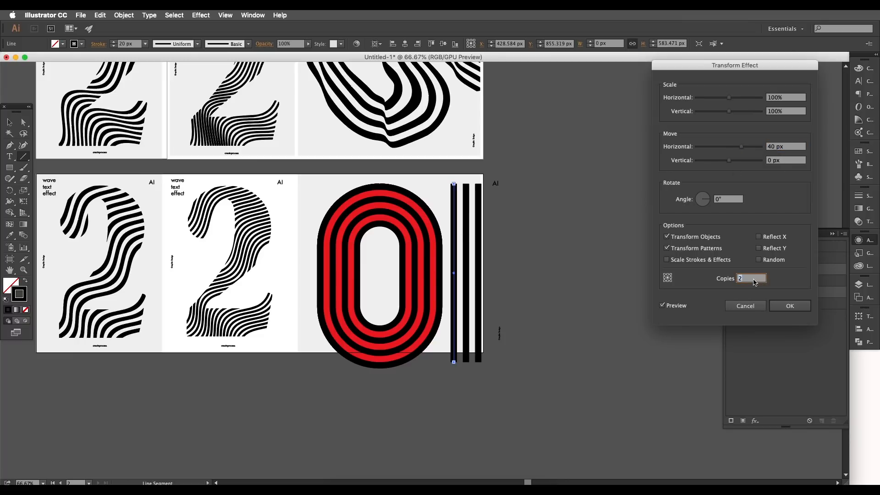
key("Down")
key("Up")
left_click(789, 306)
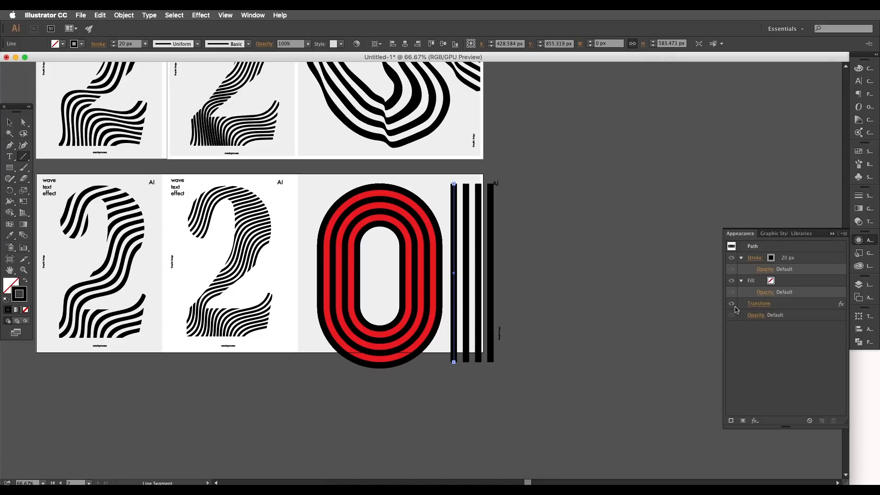
- Select the striped 0 together with the vertical lines and move them off the third poster onto the empty canvas beside it
left_click(9, 122)
scroll(577, 263, "left", 3)
scroll(541, 251, "down", 1)
left_click(487, 275, "shift")
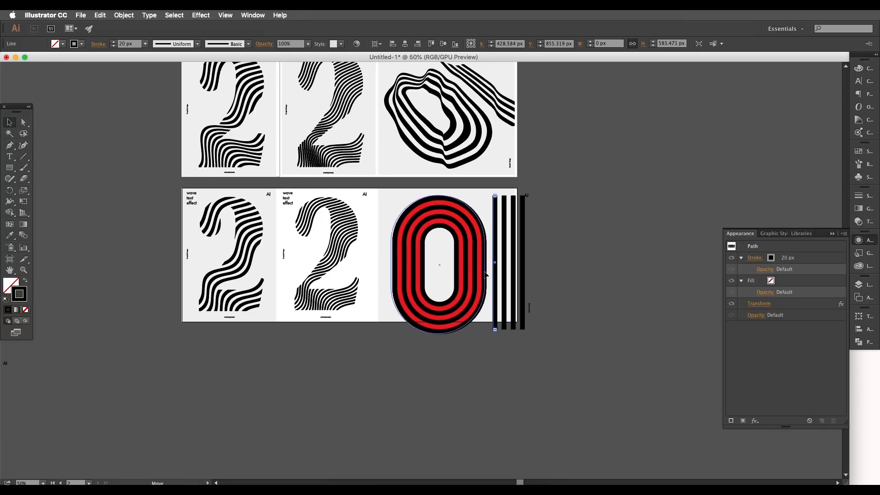
left_click_drag(490, 275, 638, 257)
left_click_drag(601, 351, 478, 382)
left_click_drag(413, 201, 436, 228)
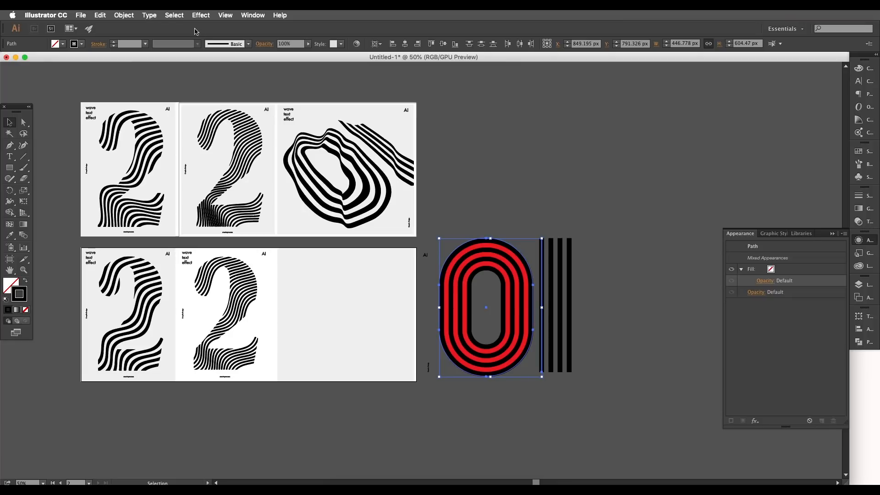
left_click(202, 15)
mouse_move(225, 72)
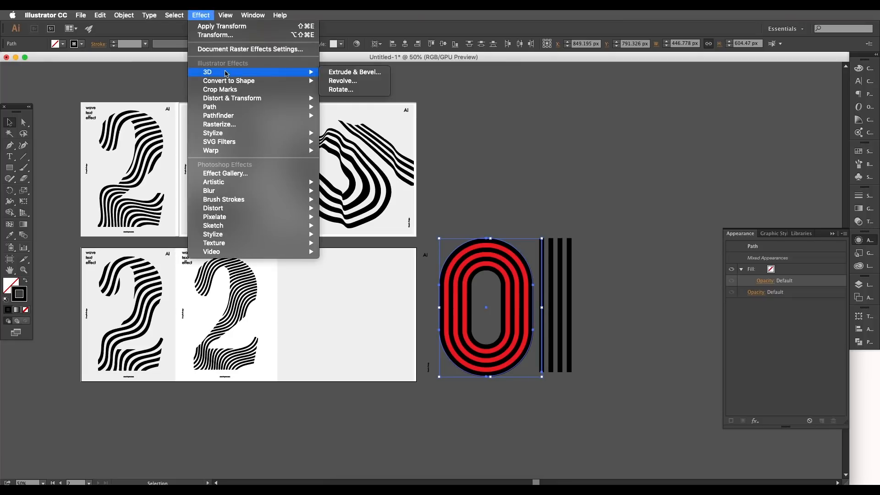
left_click(362, 91)
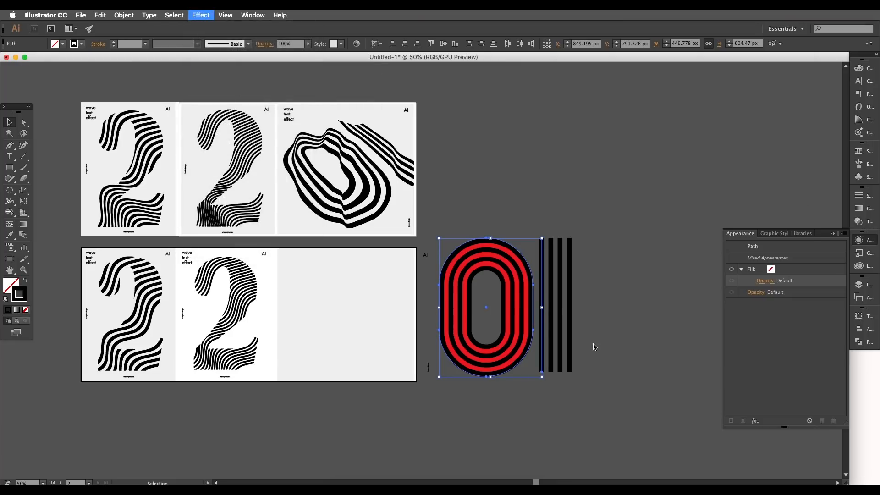
left_click(719, 188)
- Expand the appearance of the striped 0 and the vertical lines and group them
left_click(125, 15)
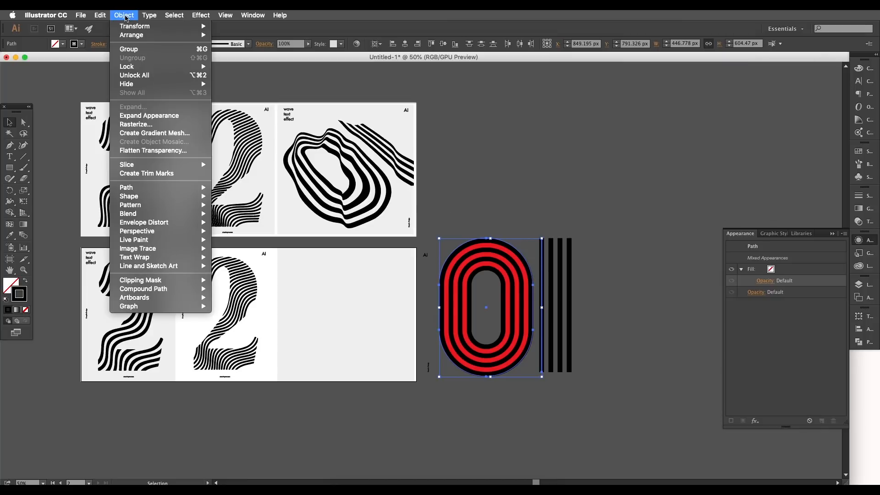
left_click(153, 117)
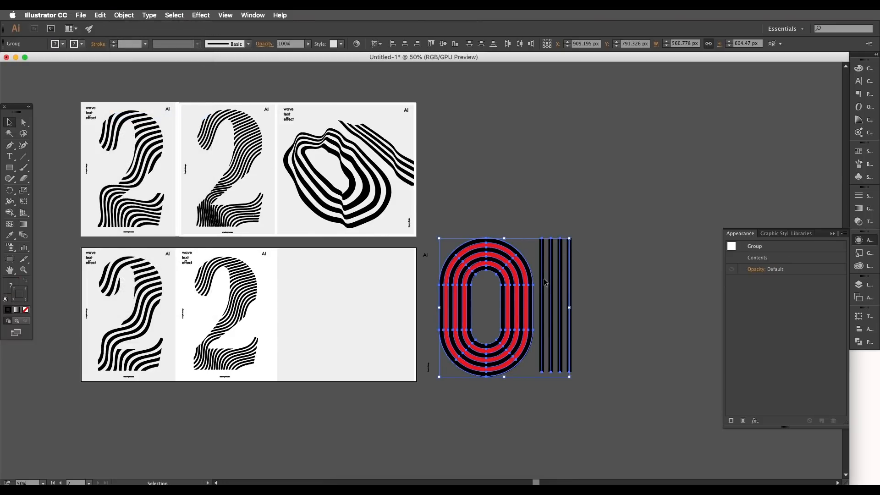
key("a")
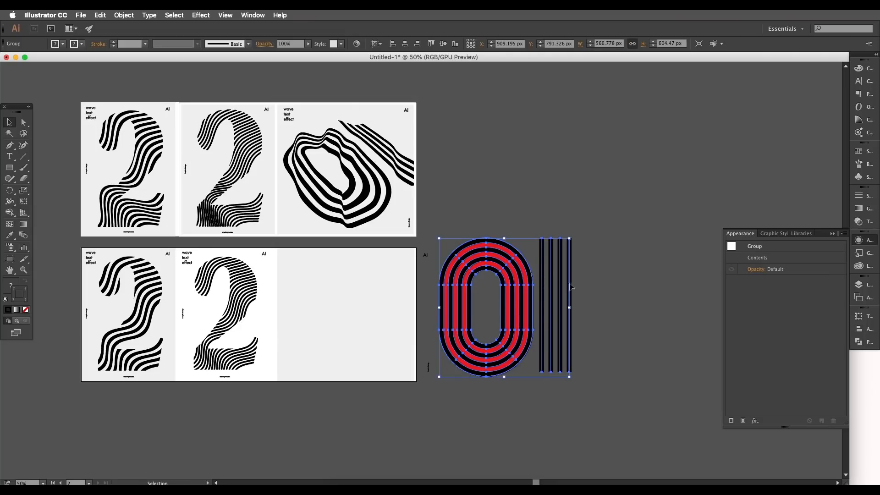
key("super+shift+a")
left_click(532, 293)
- Start a 3D Rotate effect on the group with the preview on, rotated to about 37°, -25° and 16°
left_click(201, 15)
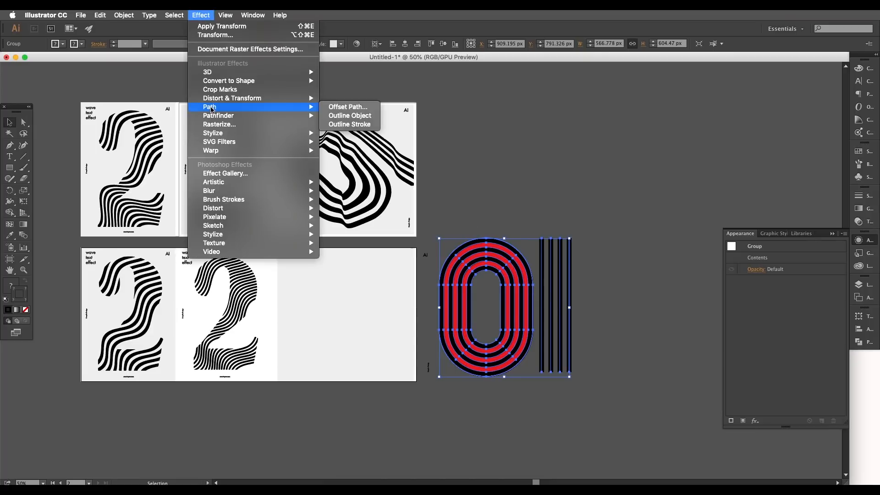
mouse_move(275, 72)
left_click(362, 90)
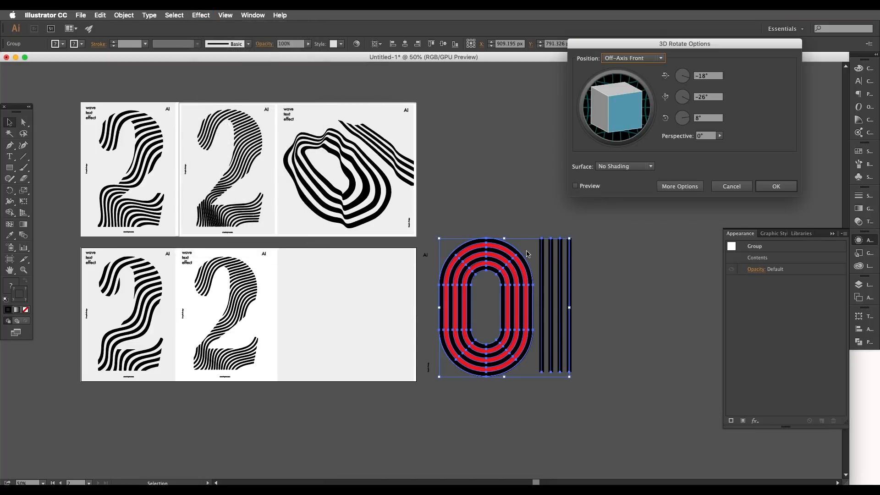
left_click(576, 186)
left_click_drag(611, 125, 623, 130)
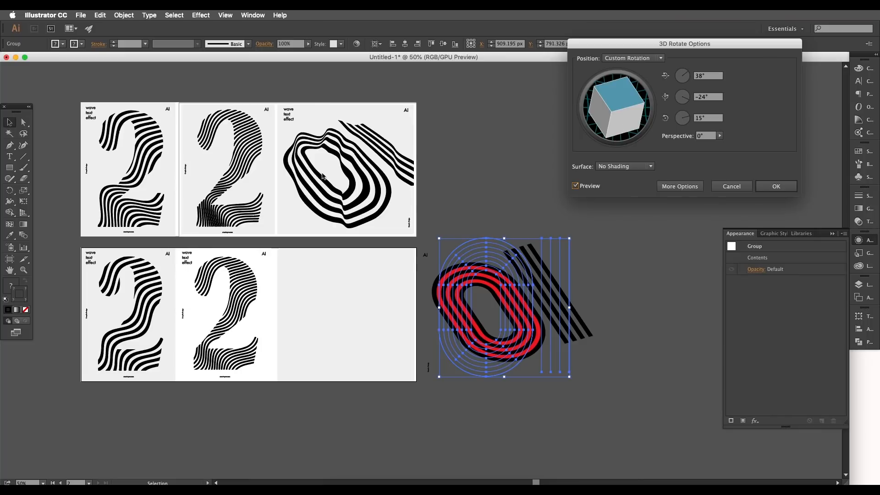
left_click(623, 127)
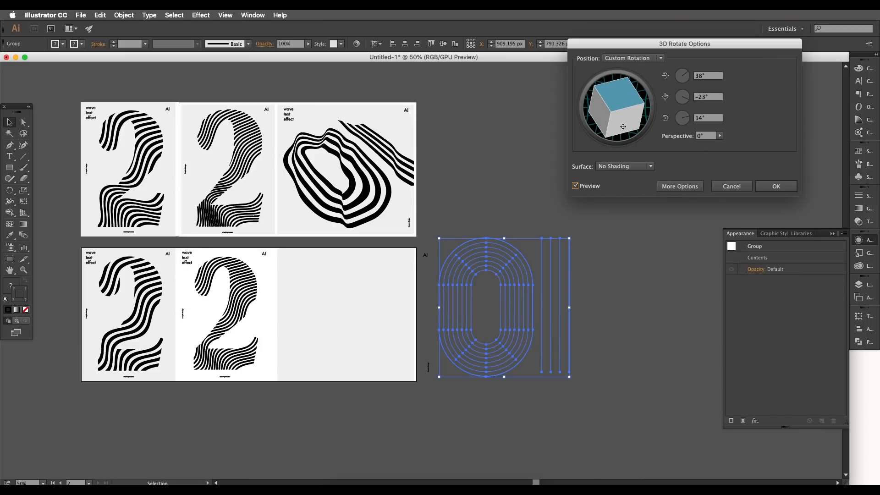
left_click(623, 126)
left_click_drag(624, 126, 623, 128)
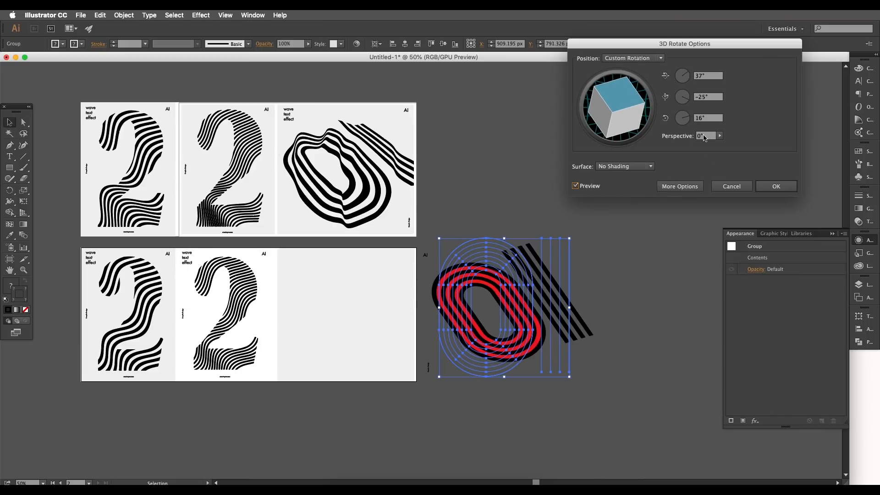
- Set the 3D Rotate perspective to 56°, fine-tune the rotation to about 43°, -26° and 18°, and apply the effect
left_click(705, 138)
key("Up")
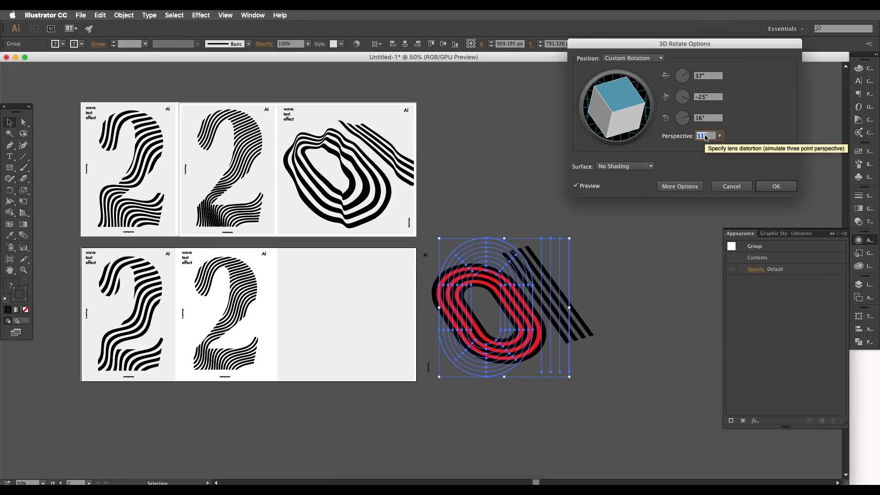
key("shift+Up")
key("shift+Up")
key("Up")
key("Up")
key("Up")
key("Up")
key("Up")
key("Up")
key("Up")
key("Up")
key("Up")
key("Up")
key("Up")
key("Up")
key("Up")
key("Up")
key("Up")
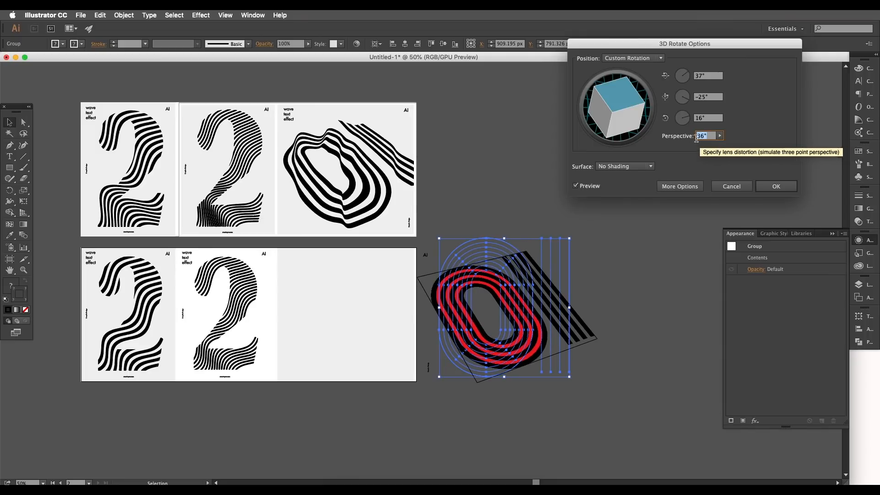
key("Up")
key("Up")
key("Up")
key("Up")
key("Up")
key("Up")
key("Up")
key("Up")
key("Up")
key("Up")
key("Up")
key("Up")
key("Up")
key("Up")
key("Up")
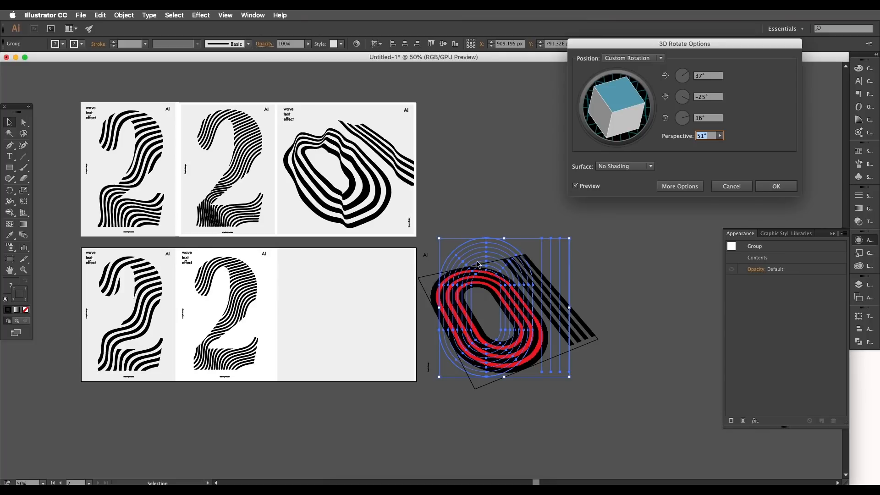
key("Up")
key("Up")
key("Up")
key("Up")
key("Up")
mouse_move(629, 127)
left_mouse_down()
mouse_move(624, 121)
mouse_move(617, 133)
mouse_move(628, 130)
left_mouse_up()
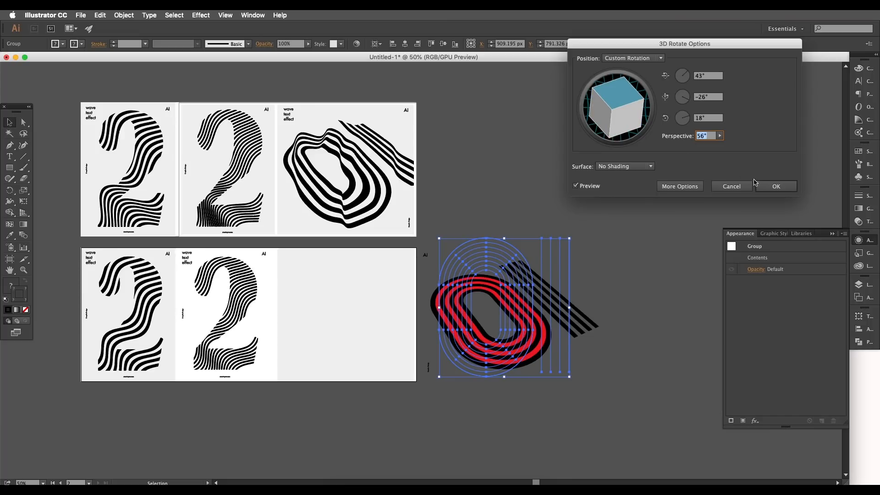
left_click(773, 185)
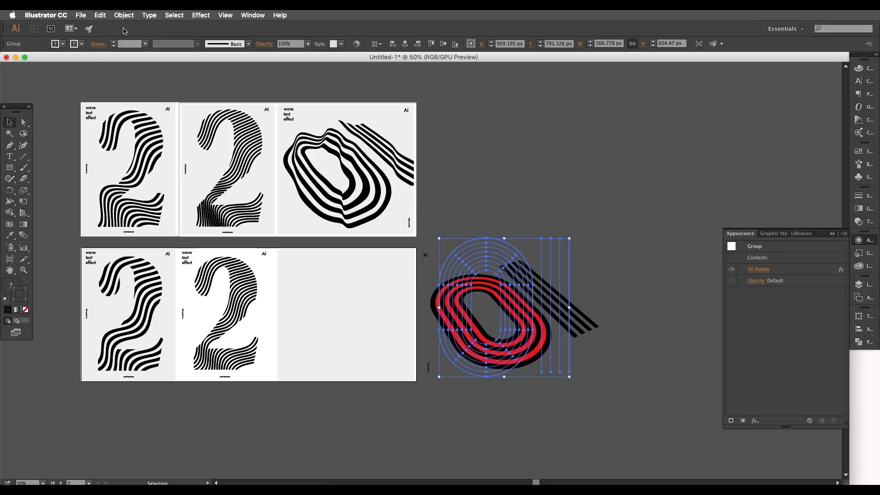
- Expand the appearance of the 3D-rotated artwork
left_click(123, 16)
left_click(149, 115)
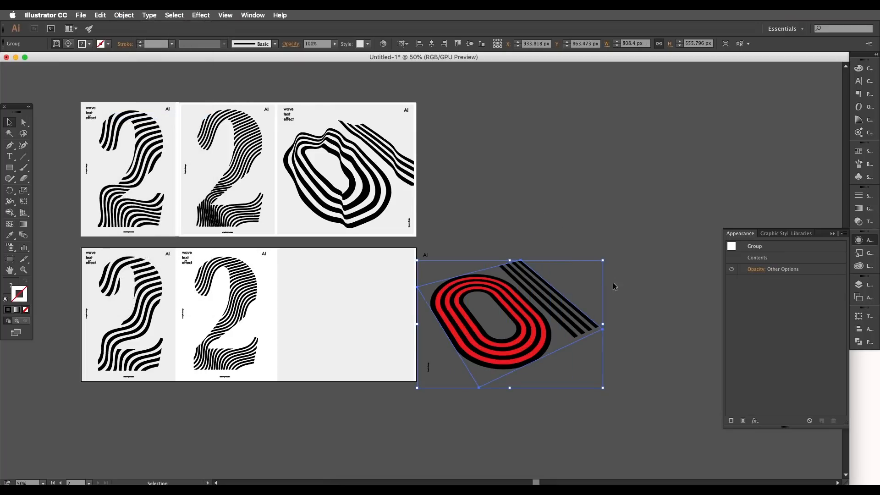
right_click(540, 320)
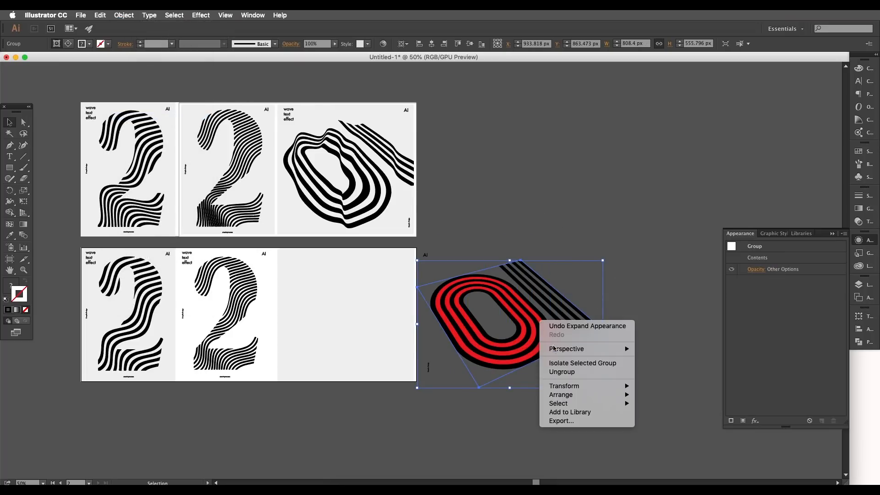
left_click(534, 327)
left_click(124, 15)
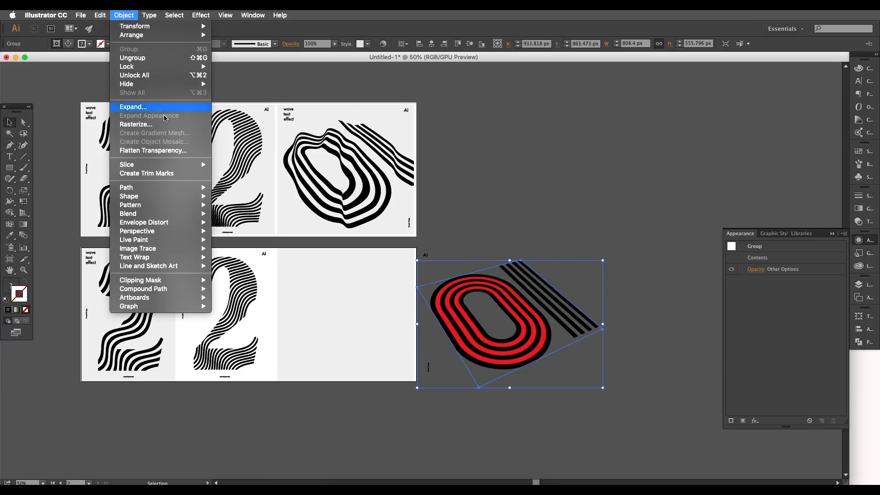
left_click(156, 113)
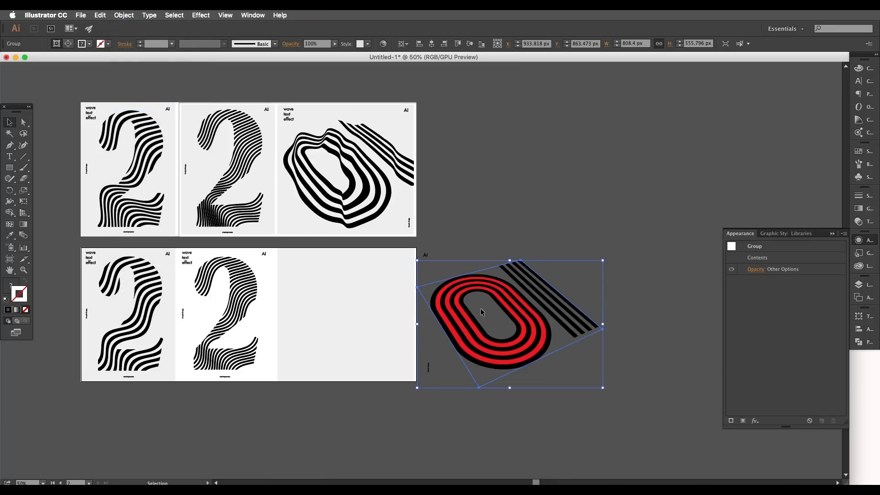
- Ungroup the expanded artwork and release its clipping mask
right_click(514, 333)
left_click(539, 388)
left_click(595, 345)
left_click(591, 339)
right_click(591, 339)
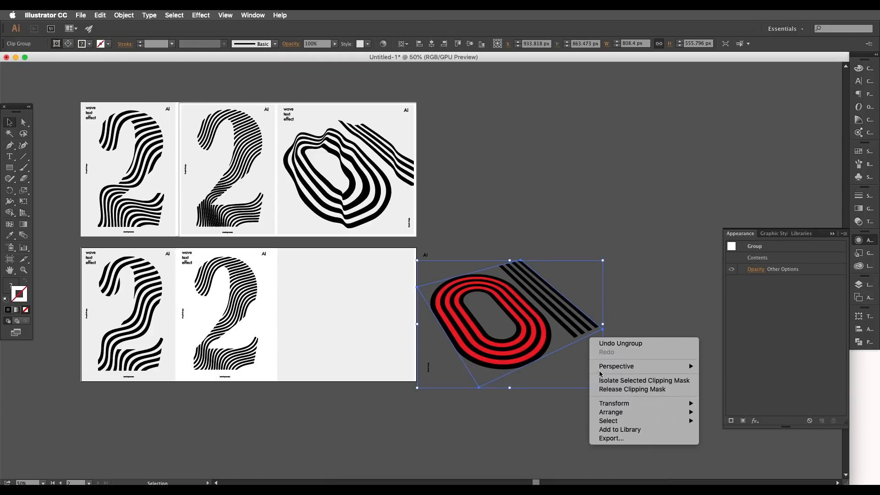
left_click(602, 390)
- Delete the empty clipping path around the rotated 0 and lines
left_click(588, 371)
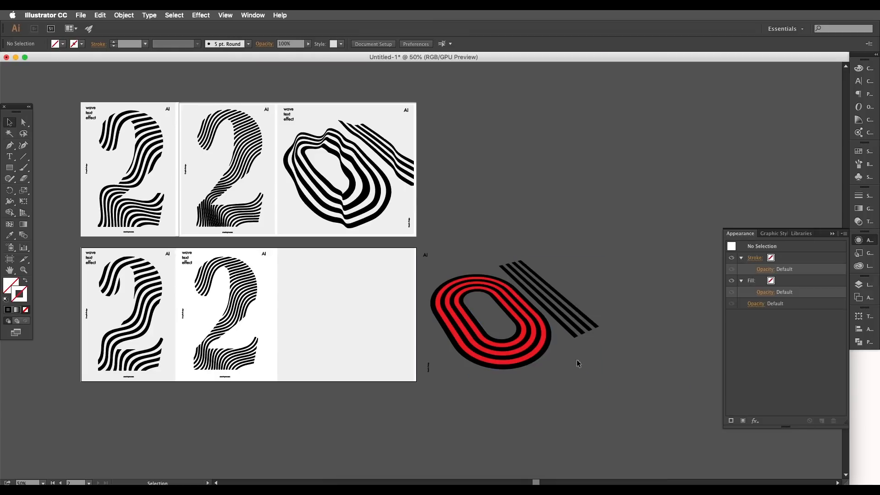
left_click(568, 350)
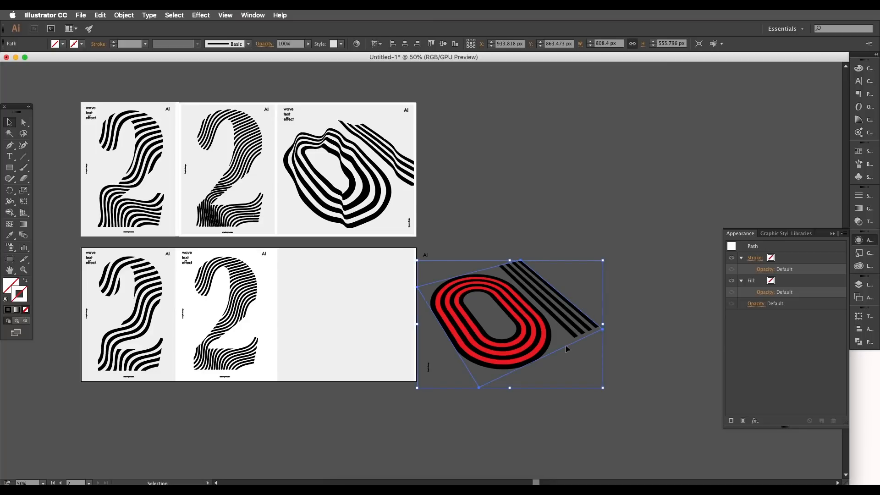
key("Delete")
- Ungroup the rotated 0 and lines into separate shapes
left_click(549, 348)
right_click(547, 347)
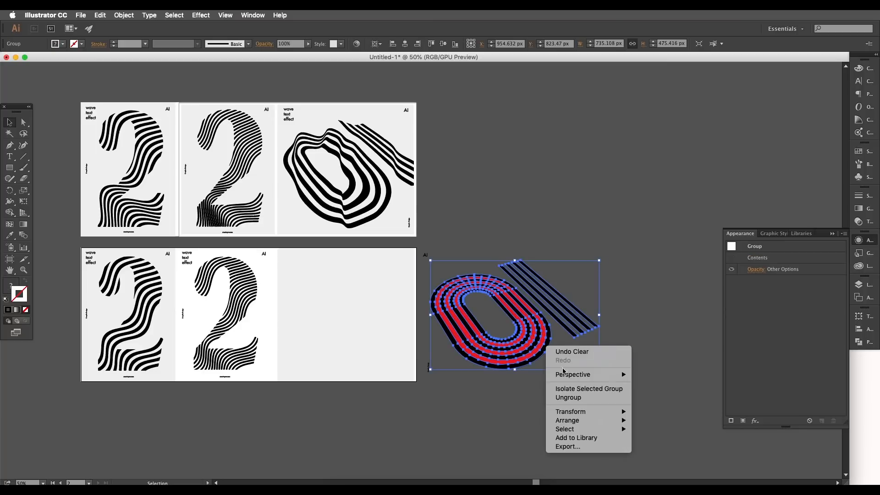
left_click(569, 398)
left_click(556, 350)
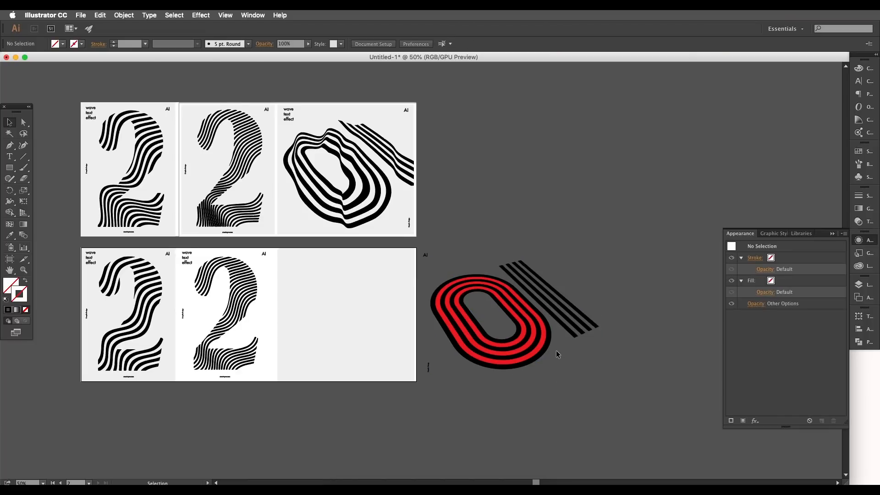
- Delete the three red rings of the 0, leaving only its black rings
scroll(557, 350, "up", 1)
left_click(541, 341)
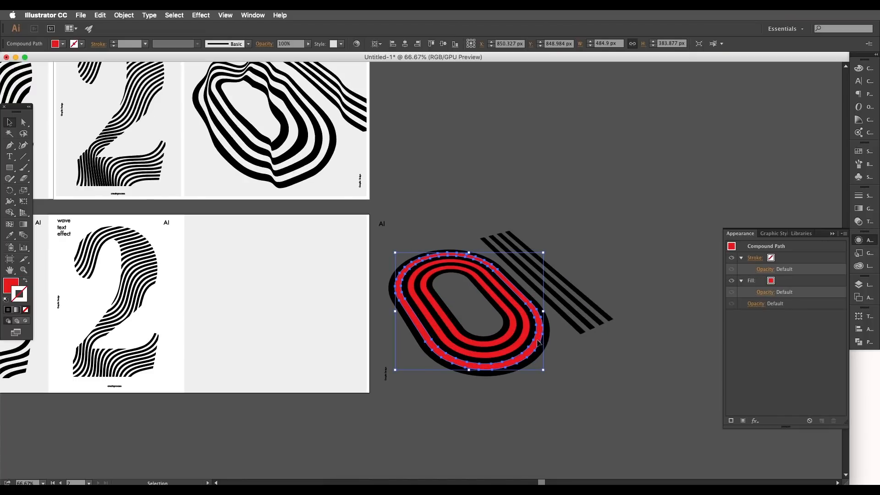
key("Delete")
left_click(524, 333)
key("Delete")
left_click(512, 329)
key("Delete")
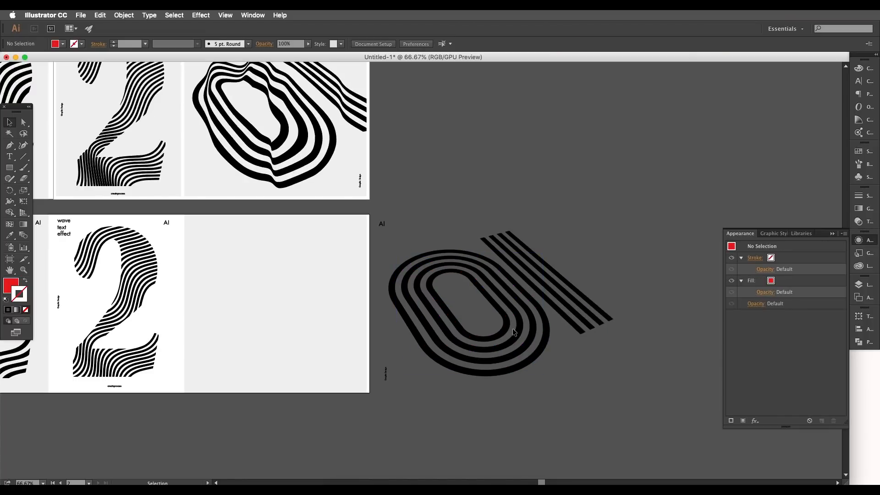
- Move the black 0 rings and the slanted lines onto the blank third poster in the lower row and group them
left_click(498, 338)
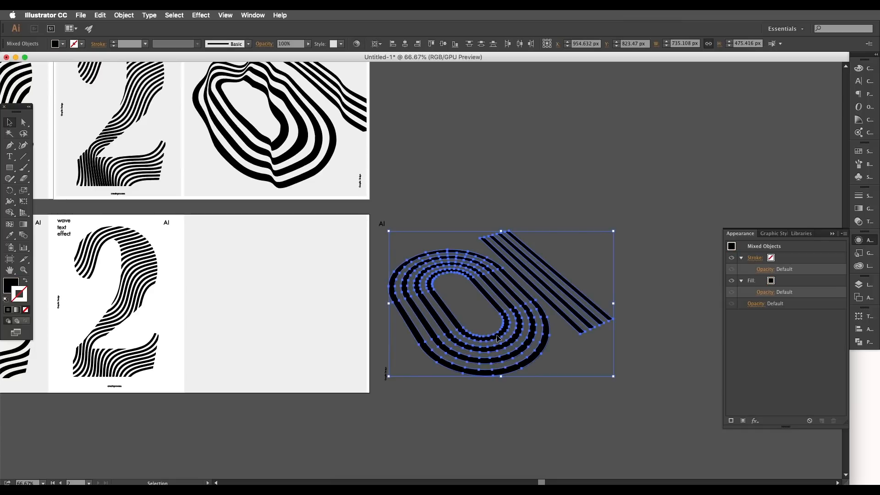
left_click_drag(502, 335, 287, 344)
scroll(348, 330, "left", 3)
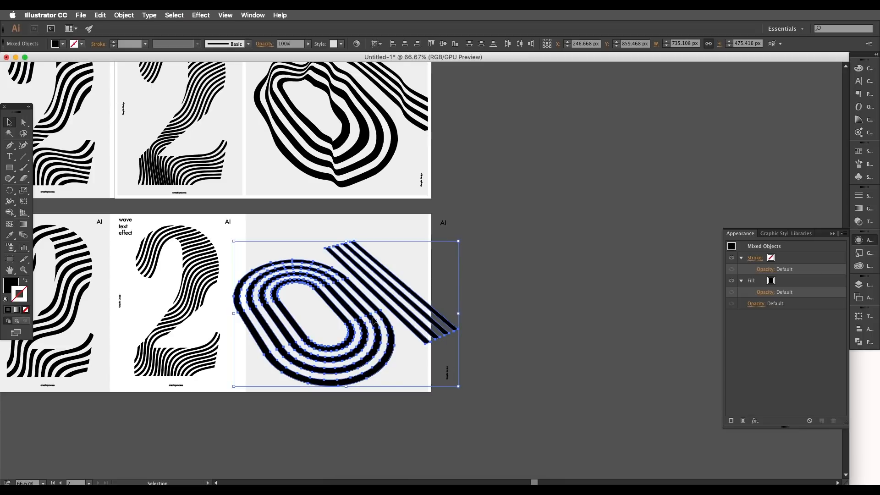
key("a")
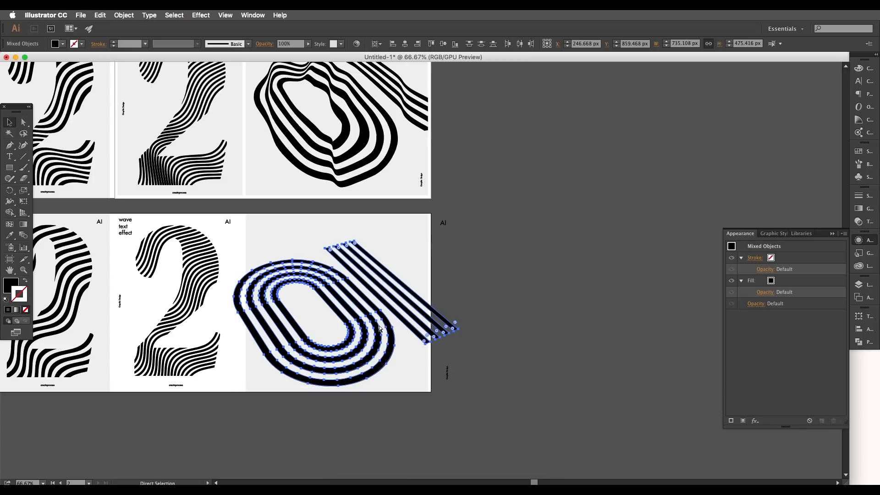
key("super+g")
left_click(546, 282)
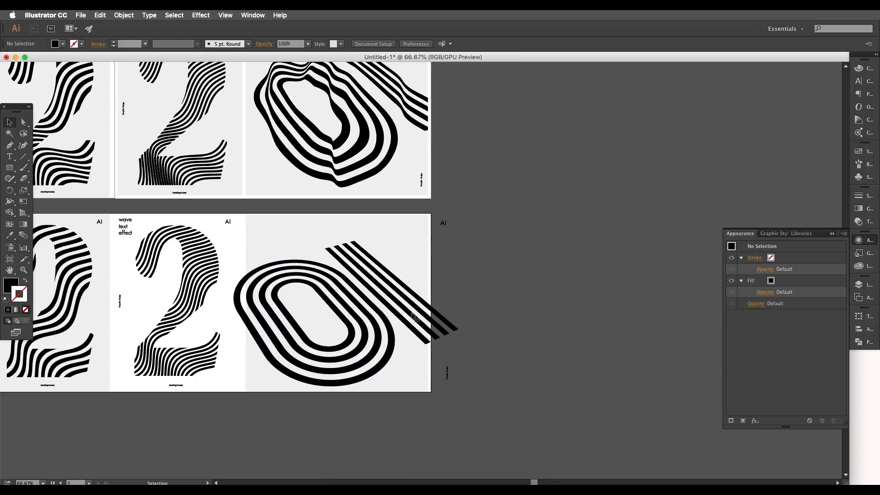
- Apply an envelope distort mesh with 3 rows and 12 columns to the grouped 0 rings and slanted lines
left_click(412, 314)
left_click_drag(364, 287, 431, 441)
scroll(403, 270, "up", 2)
left_click_drag(402, 270, 411, 261)
scroll(489, 326, "down", 2)
scroll(490, 328, "down", 5)
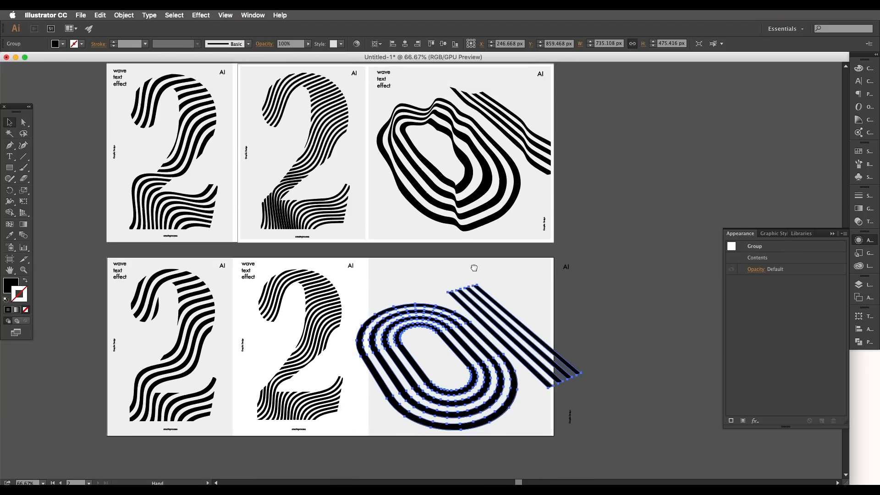
scroll(489, 330, "up", 1)
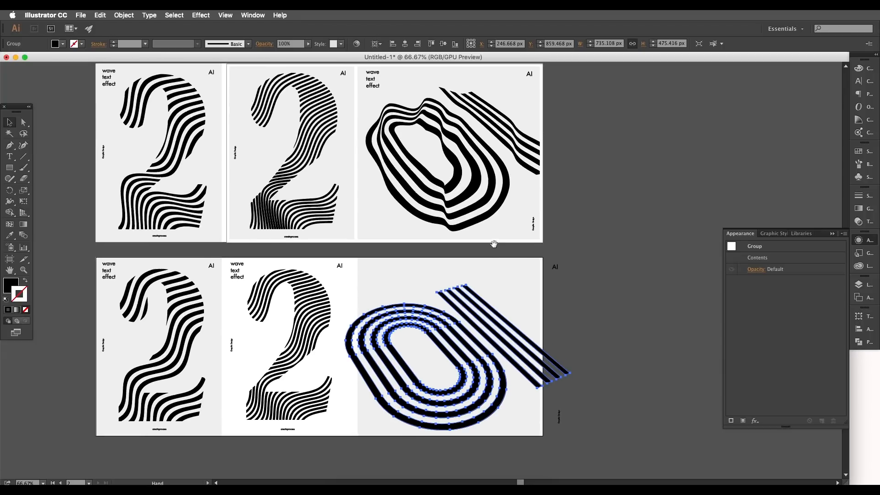
scroll(461, 313, "up", 3)
scroll(468, 301, "down", 2)
scroll(468, 301, "right", 2)
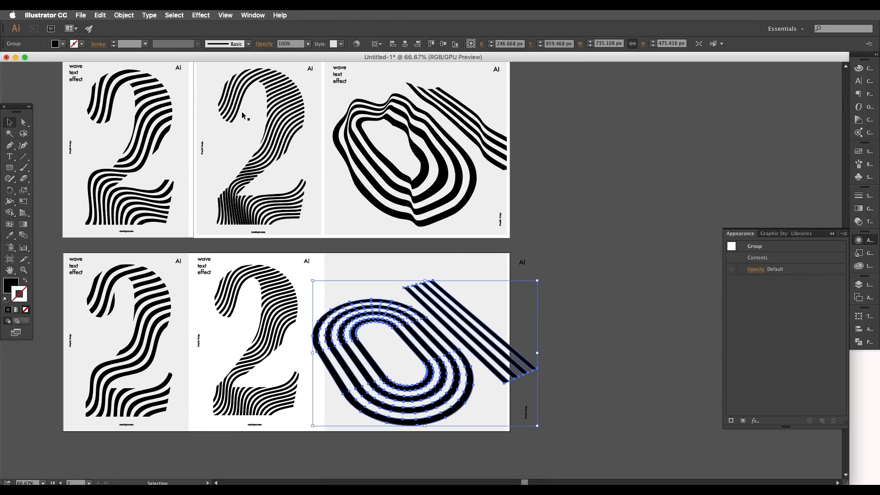
key("a")
scroll(250, 107, "left", 1)
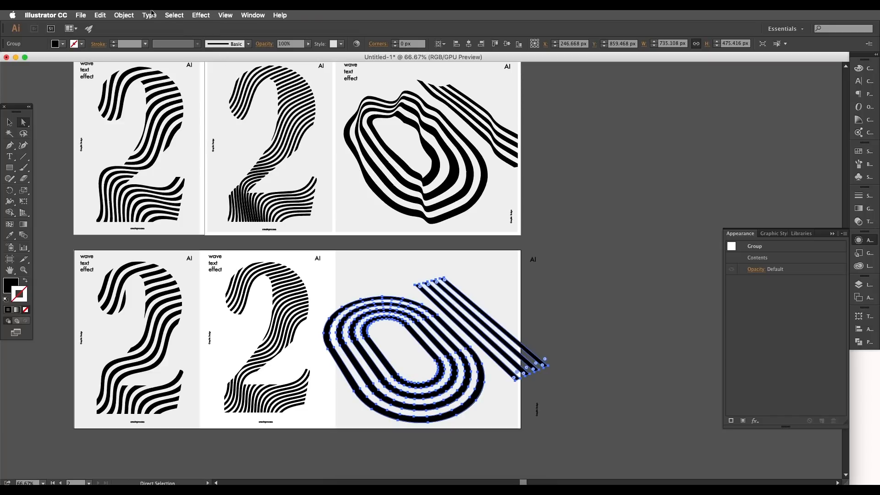
left_click(136, 16)
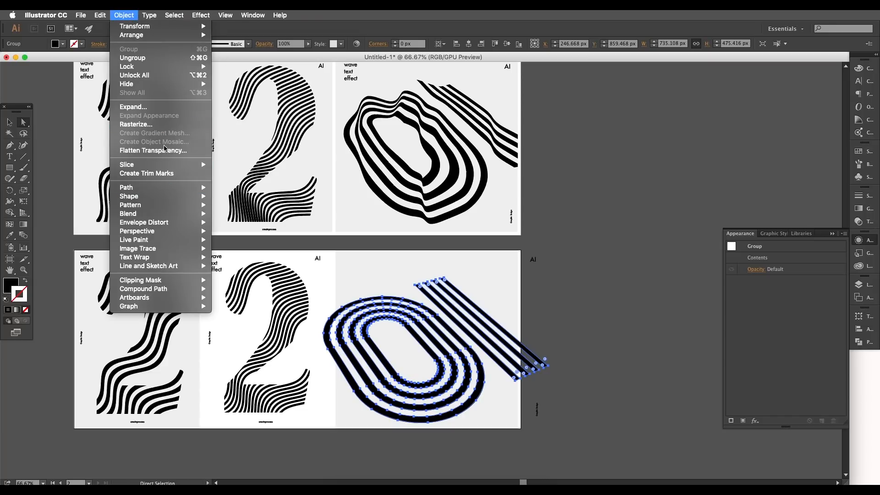
mouse_move(183, 222)
left_click(247, 231)
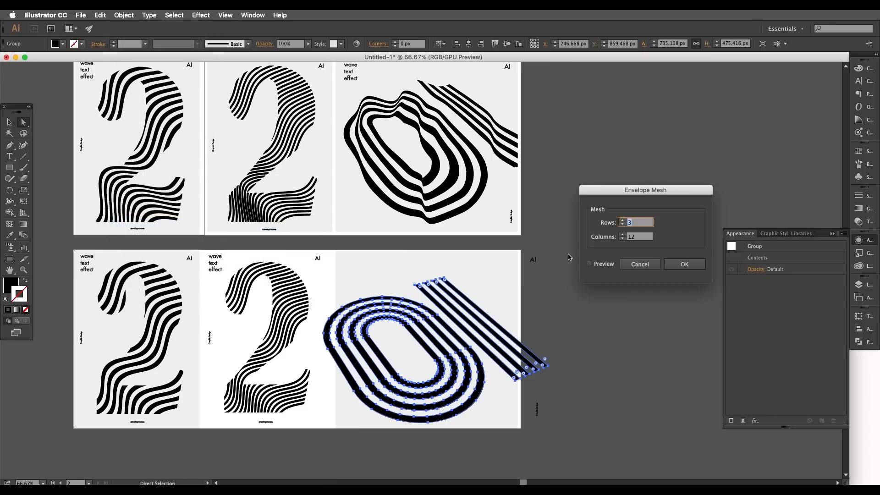
left_click_drag(627, 193, 641, 183)
left_click(604, 255)
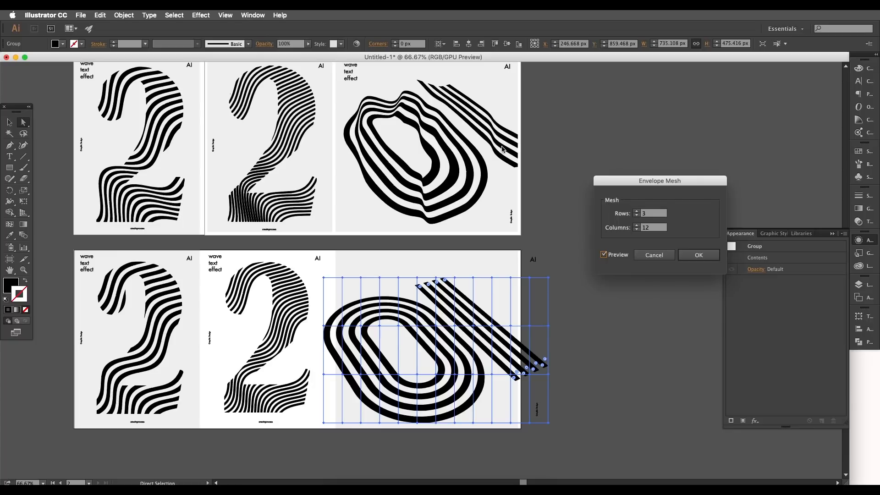
key("Up")
key("Down")
left_click(653, 213)
left_click_drag(648, 213, 637, 212)
left_click(697, 254)
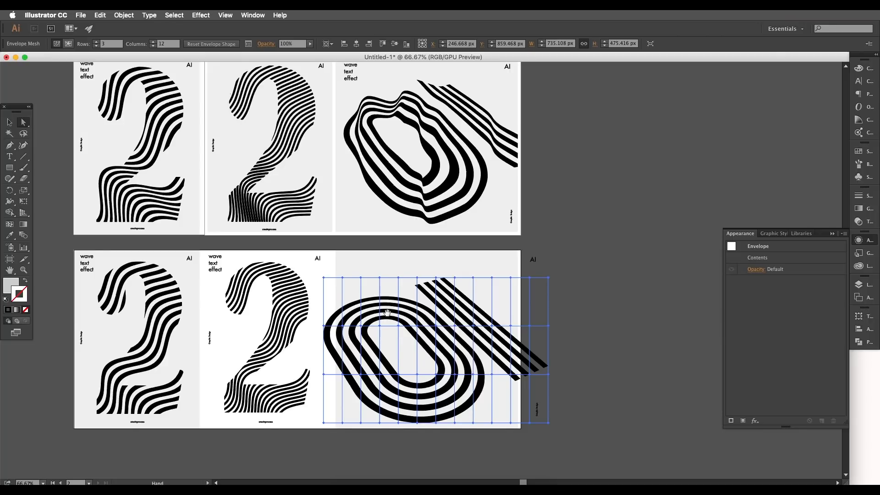
- Raise the whole third vertical mesh line about 27 px and shift it 20 px left to form the first wave in the 0
scroll(386, 313, "down", 2)
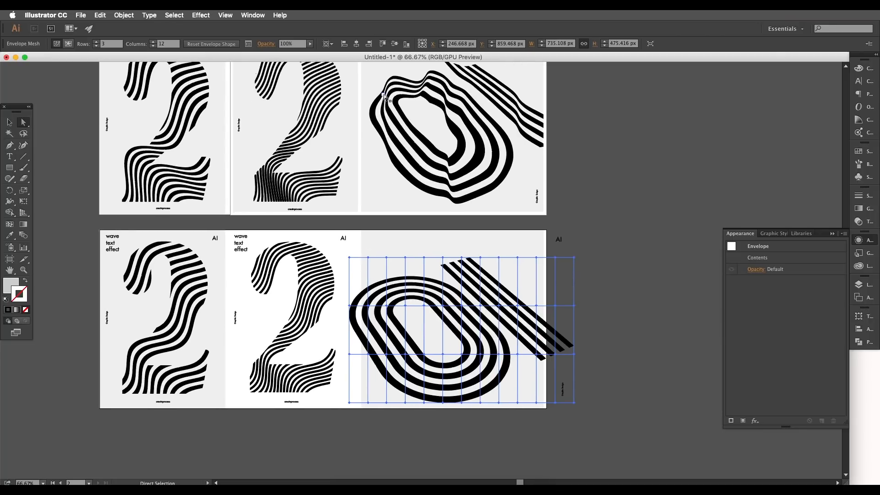
left_click_drag(378, 251, 396, 411)
key("Up")
key("Up")
key("Up")
key("Up")
key("Up")
key("Up")
key("Up")
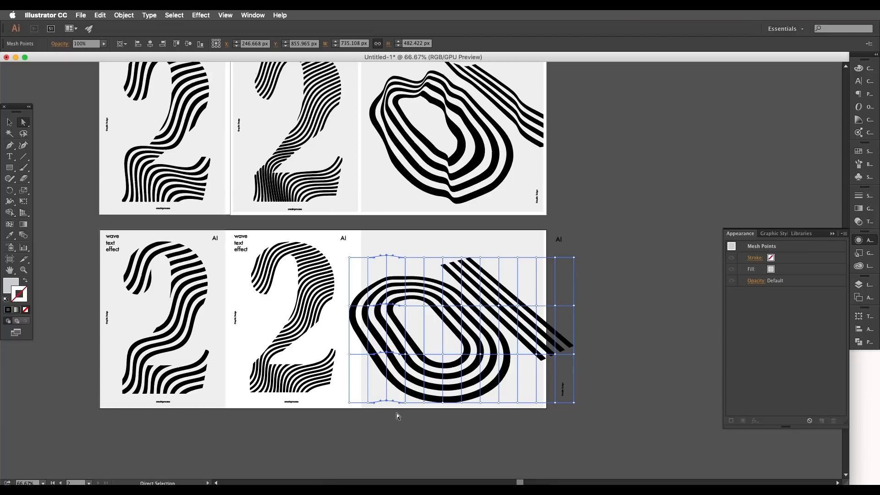
key("shift+Up")
key("shift+Up")
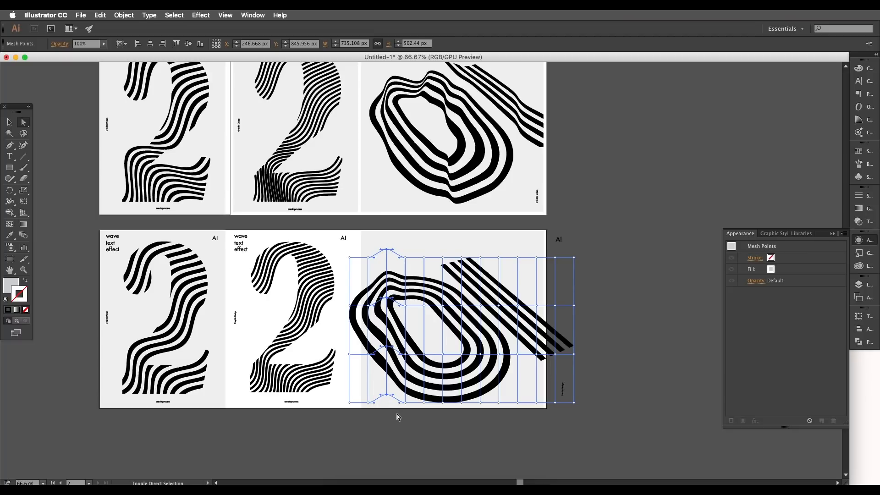
key("shift+Left")
key("shift+Left")
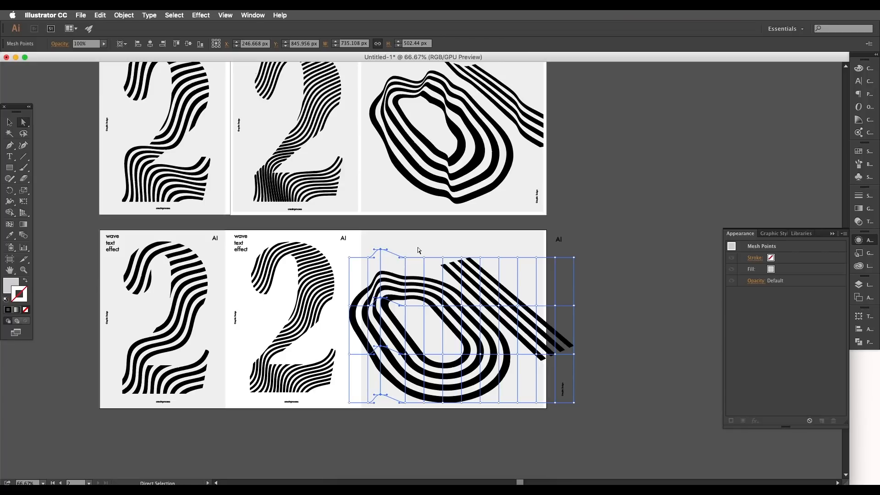
- Raise the whole fifth vertical mesh line about 40 px and shift it about 20 px left to form a second wave
left_click_drag(418, 248, 431, 411)
key("shift+Up")
key("shift+Up")
key("shift+Up")
key("shift+Left")
key("shift+Left")
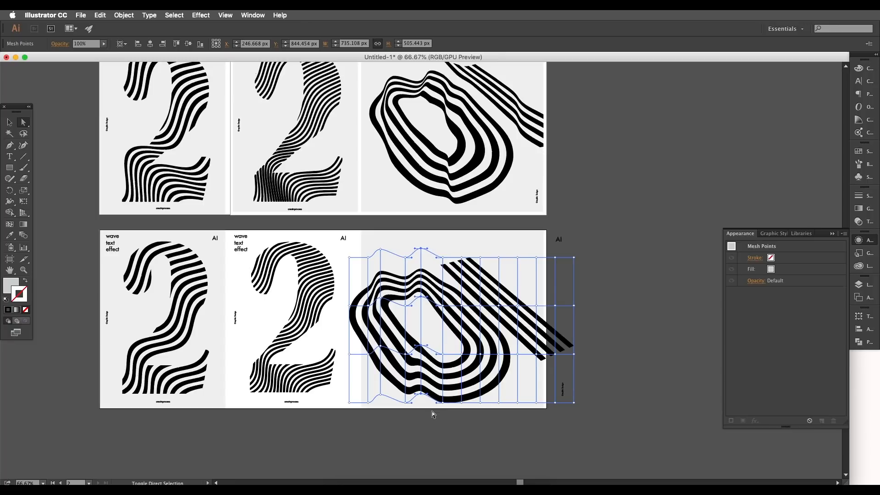
key("shift+Up")
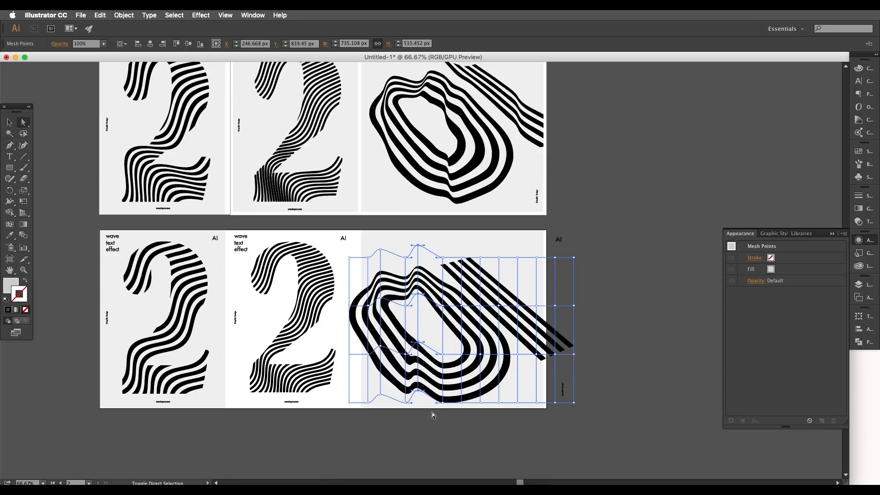
key("shift+Down")
key("shift+Up")
key("shift+Down")
key("shift+Up")
key("shift+Left")
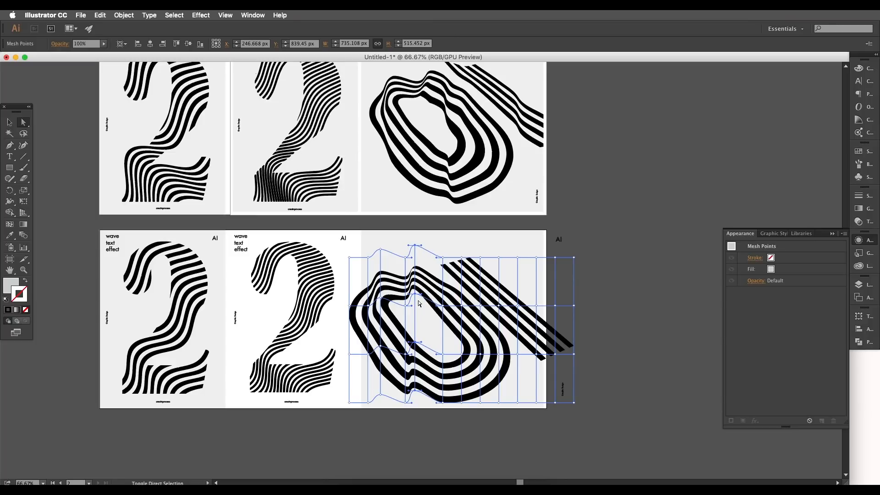
key("shift+Right")
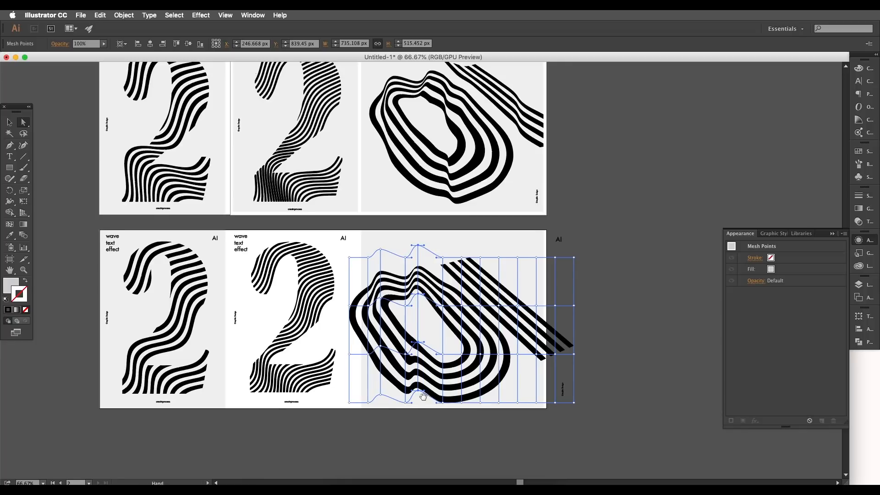
- Lower the two bottom mesh points of the third and fifth vertical lines to flatten the waves in the 0's lower half
left_click_drag(426, 397, 444, 385)
left_click(397, 406)
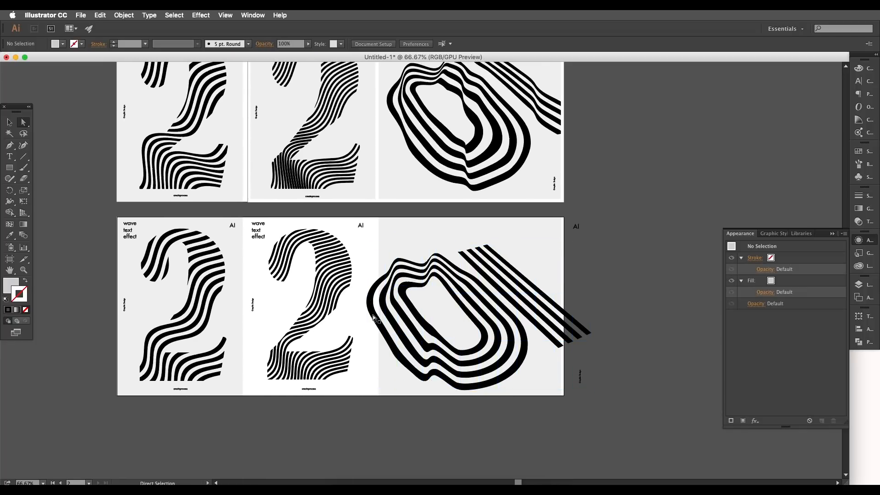
left_click(373, 318)
left_click(399, 338)
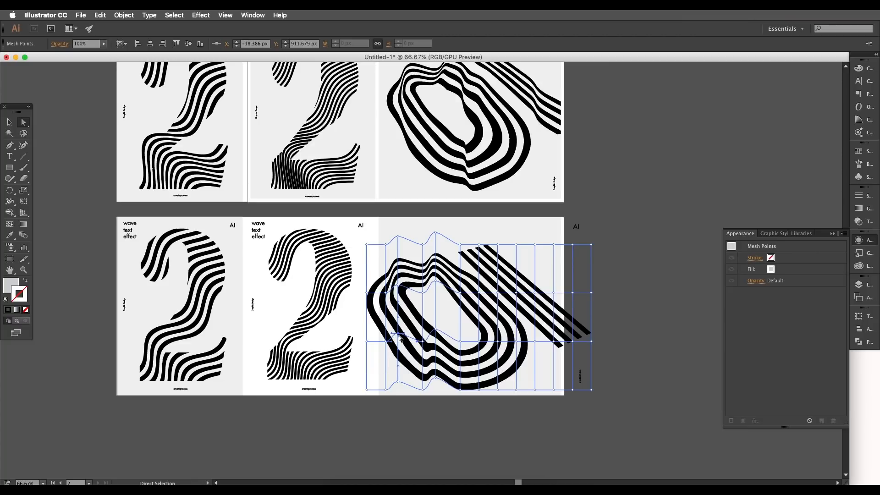
left_click_drag(398, 383, 400, 390)
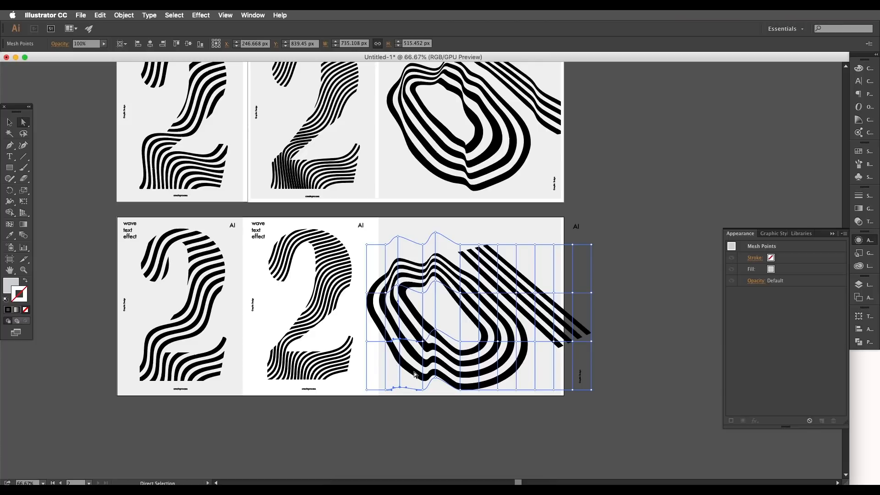
left_click(435, 379)
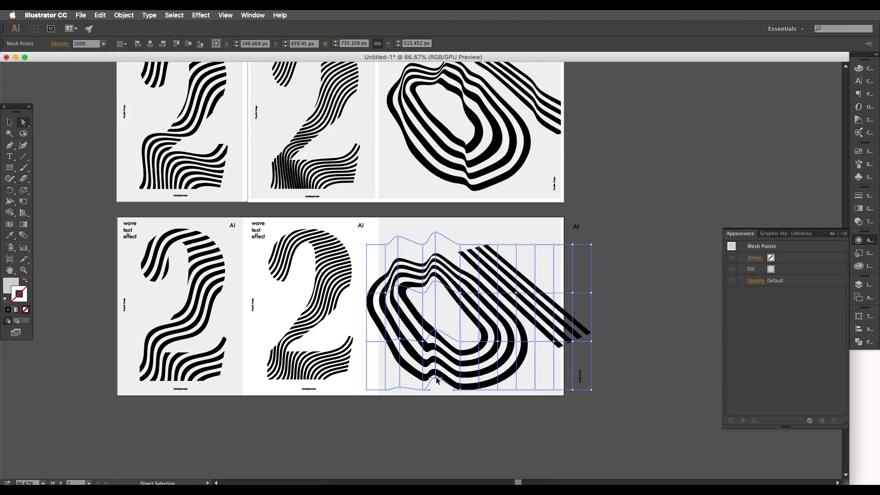
left_click(434, 330, "shift")
left_click_drag(434, 332, 435, 343)
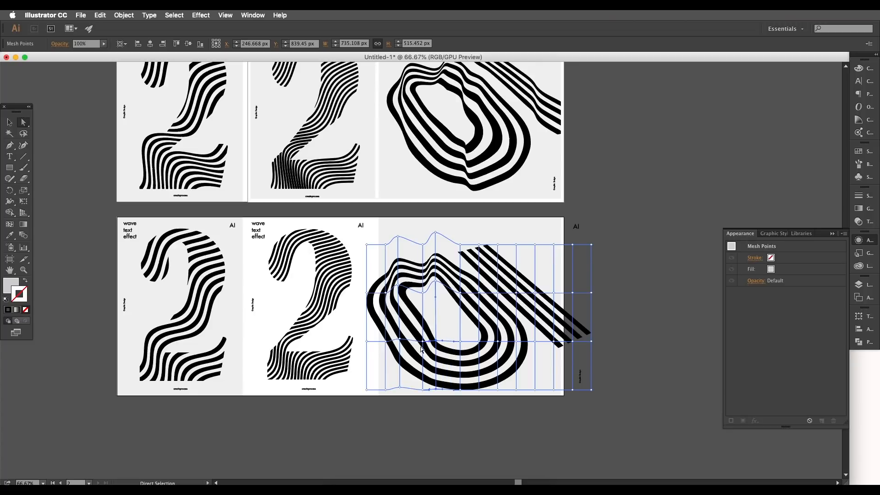
- Adjust the lower mesh points around the third to fifth vertical lines to smooth the rings at the 0's lower left
left_click(435, 340)
left_click_drag(435, 340, 420, 339)
left_click_drag(423, 390, 402, 385)
left_click(400, 388)
left_click(402, 377)
- Raise the two upper mesh points of the sixth vertical line, lifting the rings beside the 0's second wave
scroll(441, 154, "right", 3)
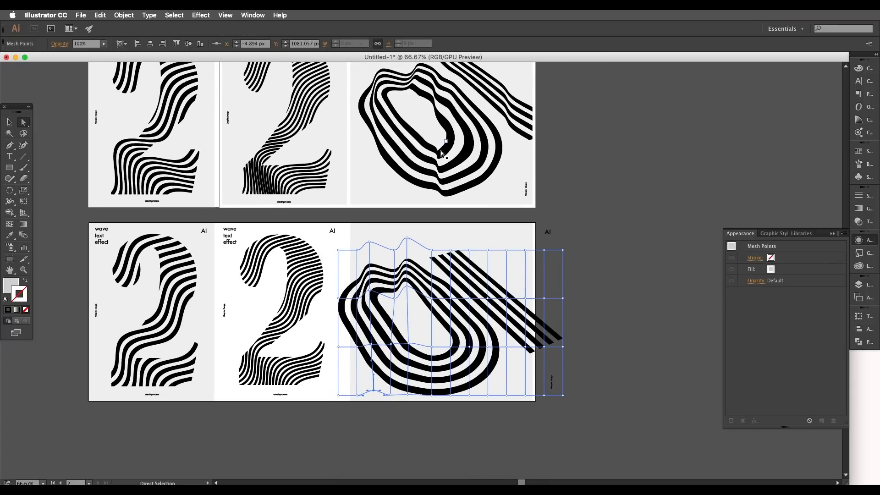
scroll(441, 154, "right", 2)
scroll(441, 154, "up", 1)
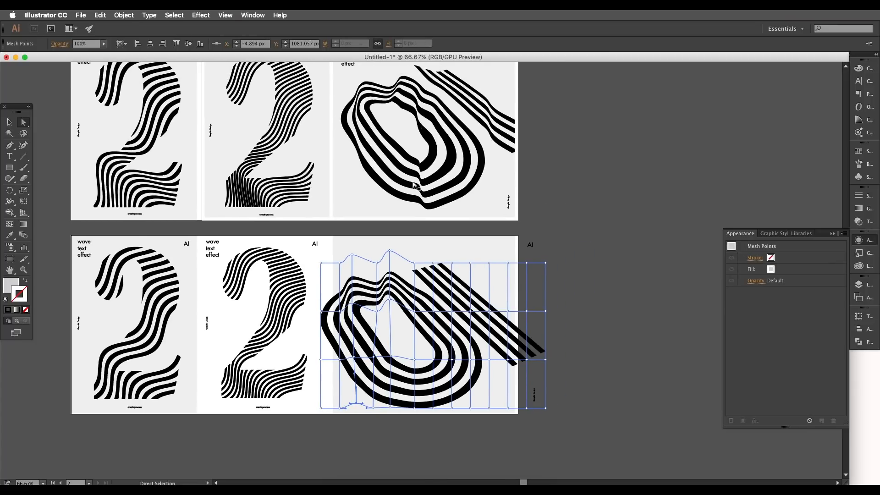
left_click(413, 264)
left_click(418, 316)
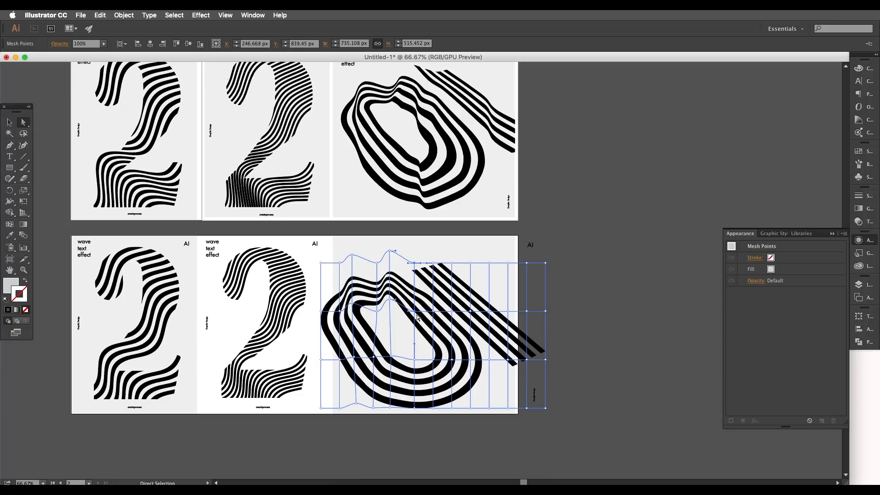
left_click_drag(415, 313, 419, 305)
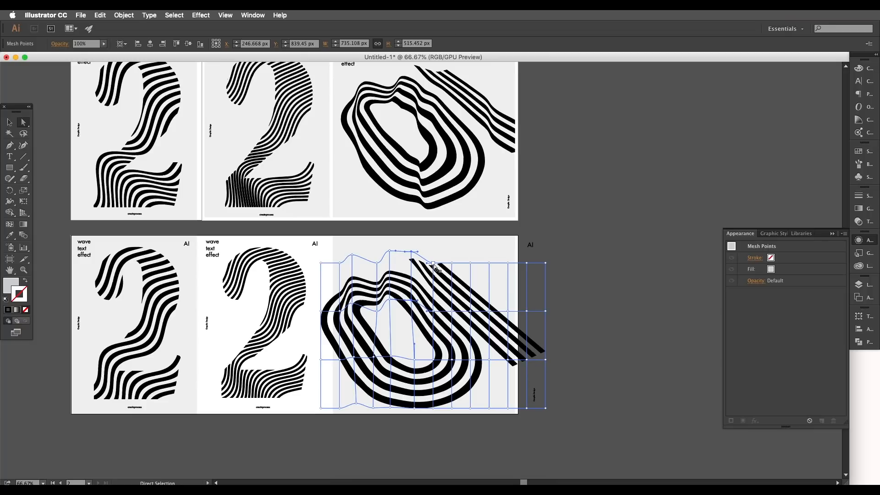
- Shift the upper three mesh points of the seventh vertical line far left and slightly up, close to the sixth line, to form a sharp fold
left_click(435, 359)
key("Left")
key("Left")
key("Left")
key("Left")
key("Left")
key("Left")
key("Left")
key("Left")
key("Left")
key("Left")
key("Left")
key("Left")
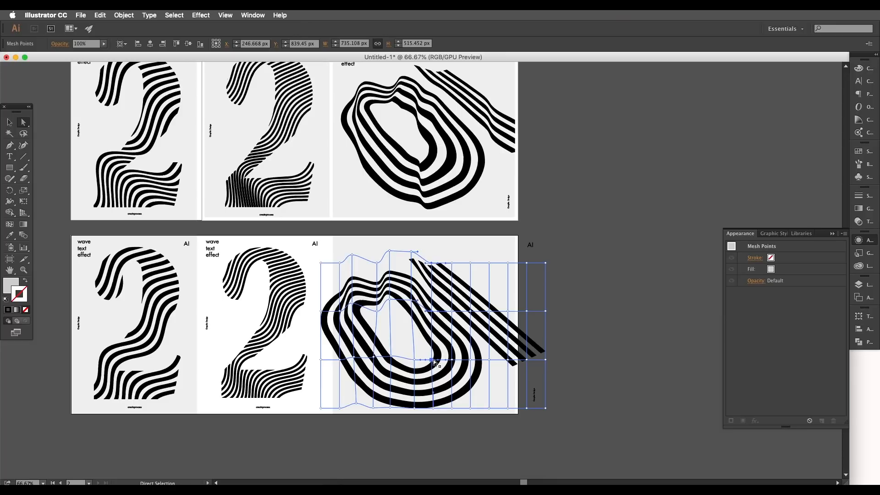
key("Left")
key("Left")
key("Left")
key("Left")
key("Left")
key("Left")
key("Left")
key("Left")
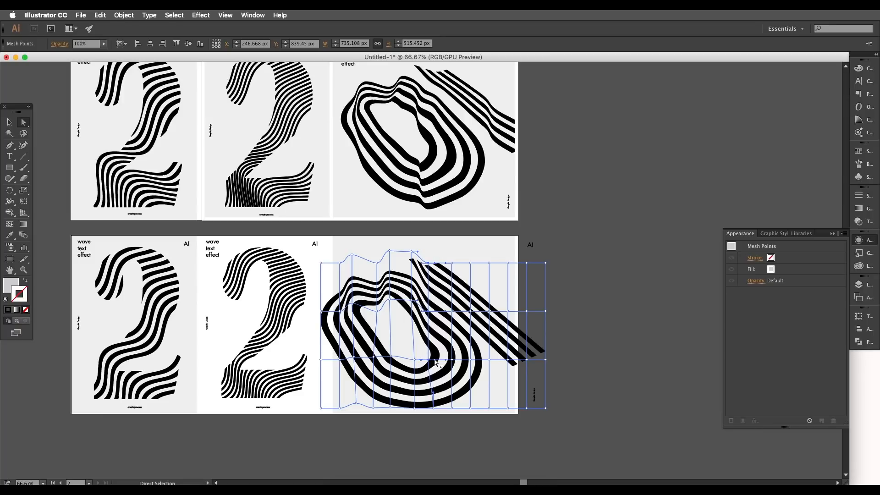
key("Left")
key("Left")
key("Left")
key("Left")
key("Left")
key("Left")
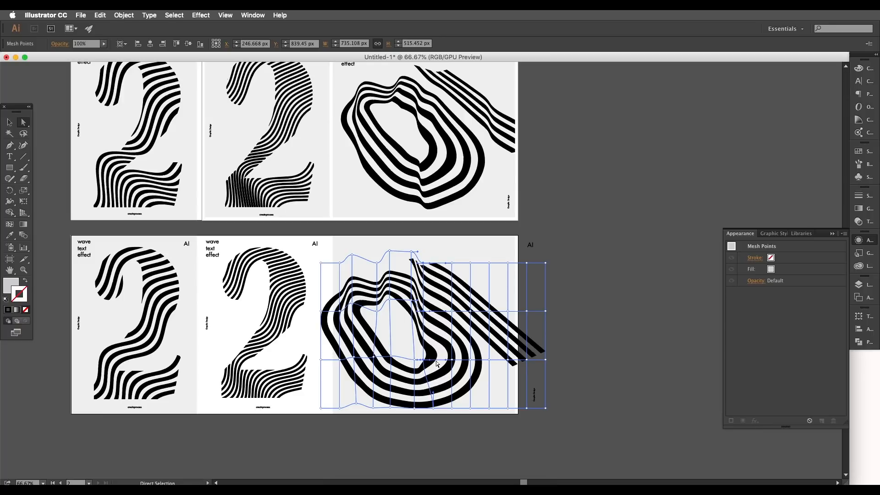
key("Left")
key("Left")
key("Left")
key("Left")
key("Left")
key("Left")
key("Left")
key("Left")
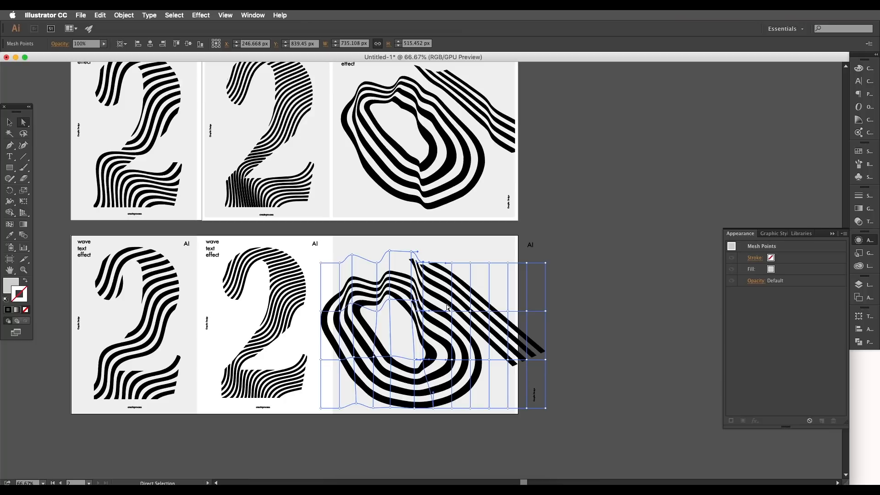
key("Left")
key("Left")
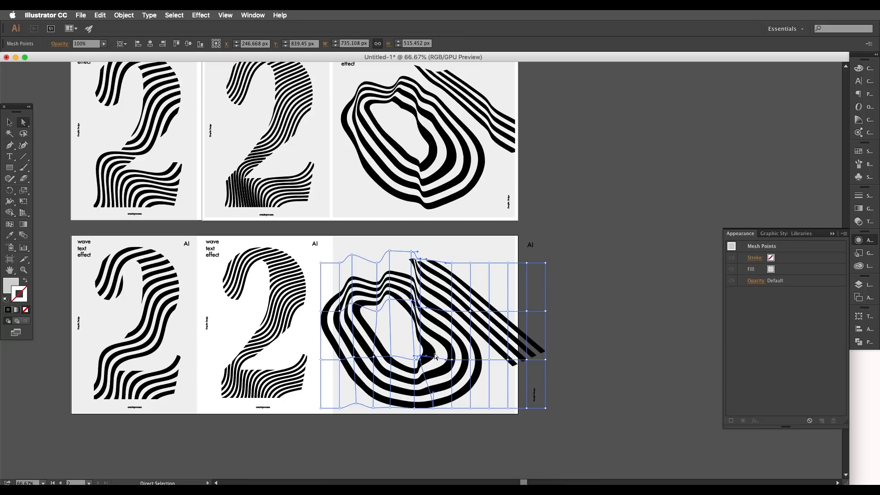
- Move the seventh mesh line's bottom point left and down, and adjust the neighbouring third-row points to extend the fold through the 0
left_click(421, 283)
left_click(419, 411)
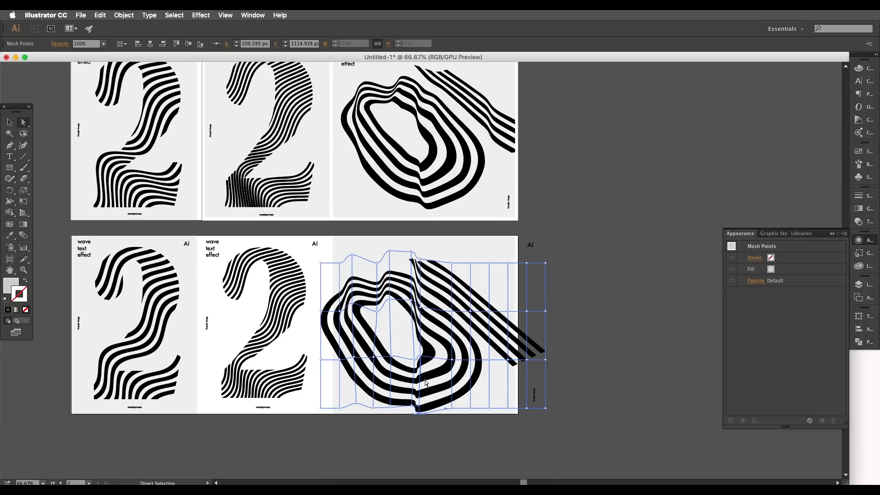
left_click(421, 361)
left_click_drag(422, 364, 421, 360)
left_click_drag(452, 360, 450, 361)
- Fine-tune the upper mesh points of the sixth and seventh vertical lines along the fold
left_click_drag(420, 307, 419, 307)
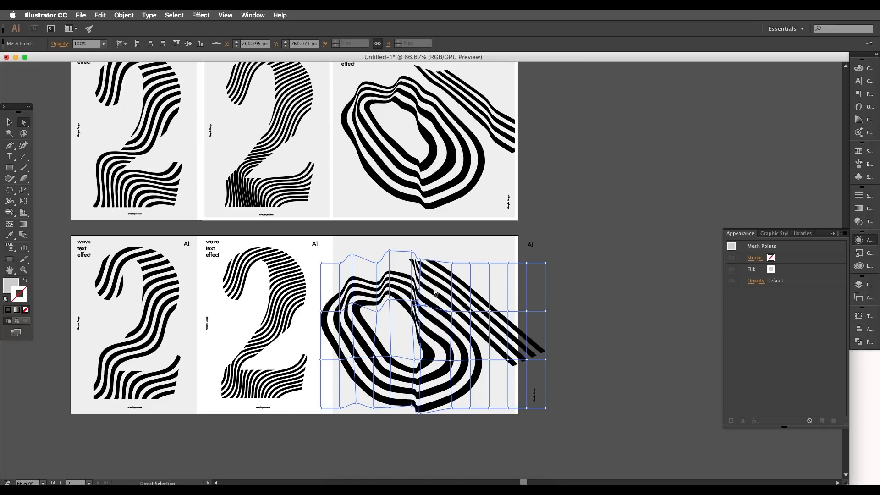
left_click_drag(412, 252, 409, 256)
left_click_drag(413, 301, 412, 297)
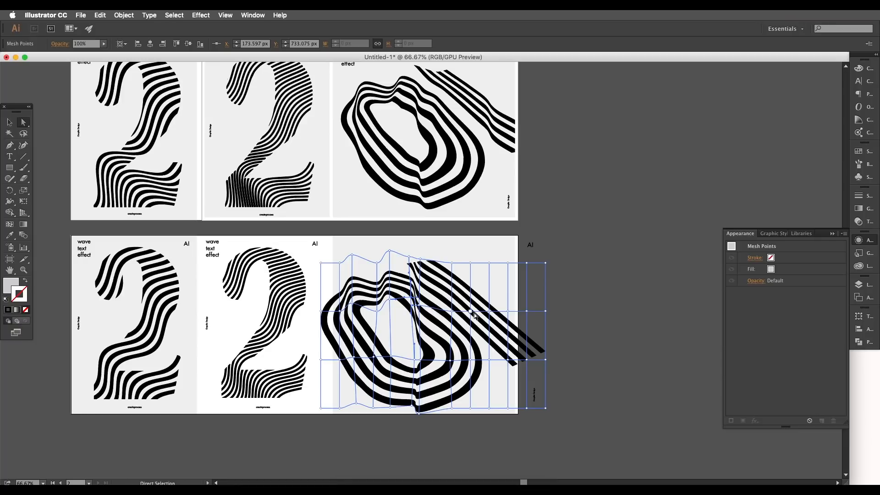
- Raise the whole tenth vertical mesh line about 25 px to bend the slanted lines into a wave
left_click_drag(497, 259, 482, 415)
key("Up")
key("Up")
key("Up")
key("Up")
key("Up")
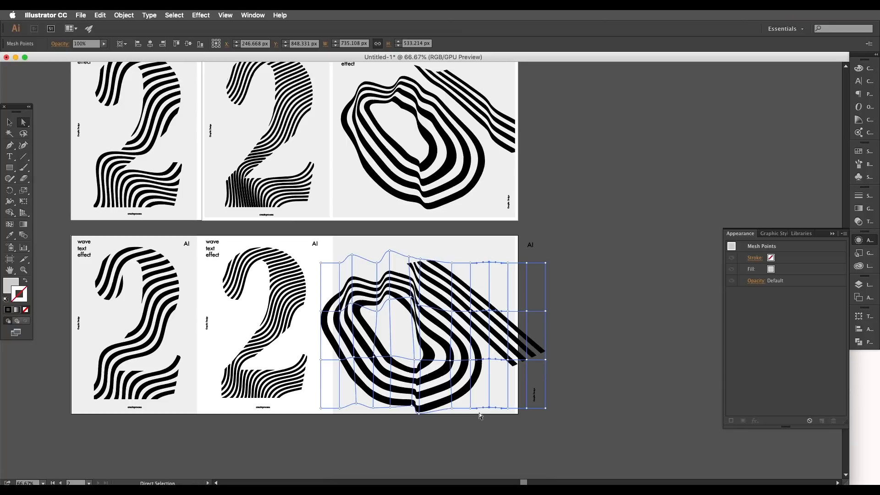
key("shift+Up")
key("shift+Up")
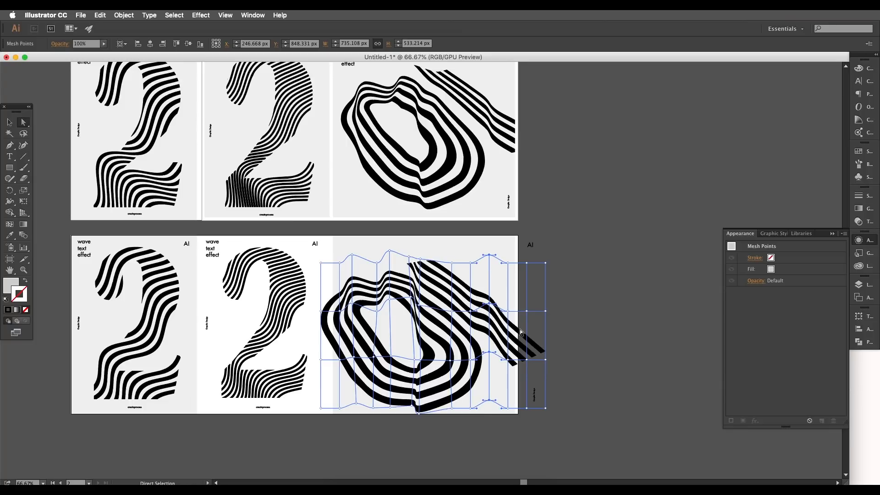
- Shift the eleventh vertical mesh line about 20 px left and lower the whole tenth line about 10 px
left_click_drag(513, 255, 500, 422)
key("shift+Left")
key("shift+Left")
key("shift+Left")
key("shift+Right")
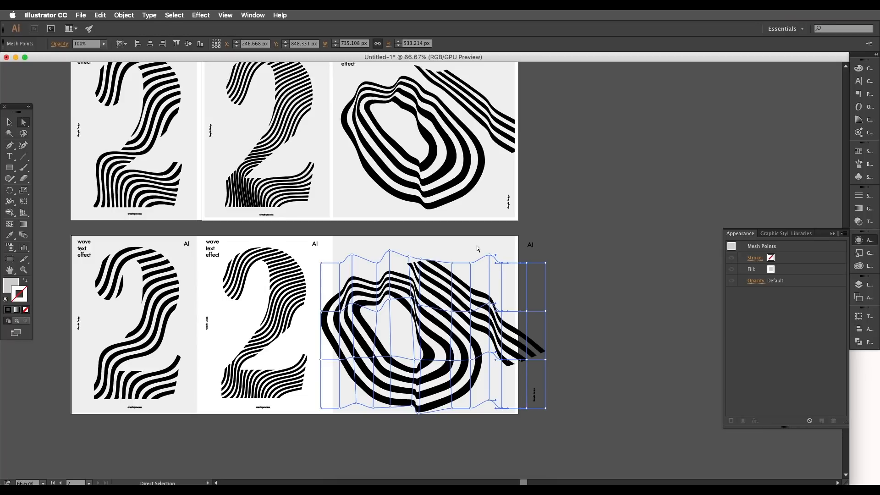
left_click_drag(475, 245, 493, 423)
key("shift+Down")
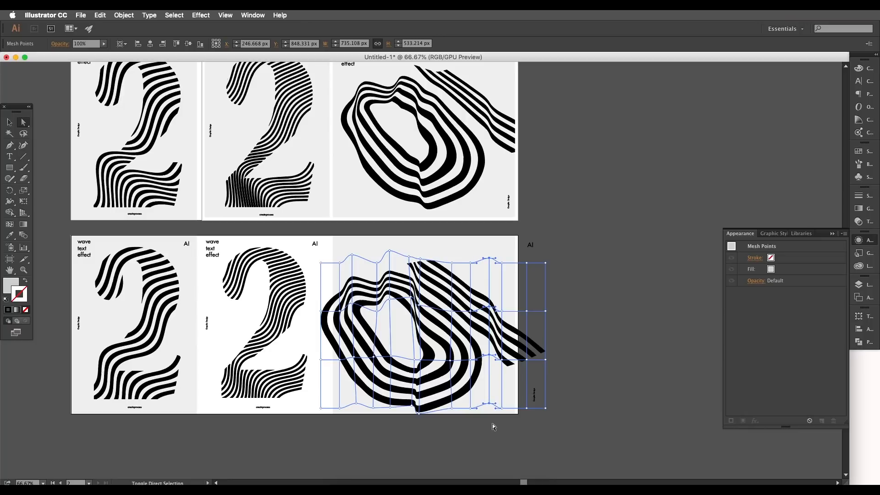
left_click(602, 307)
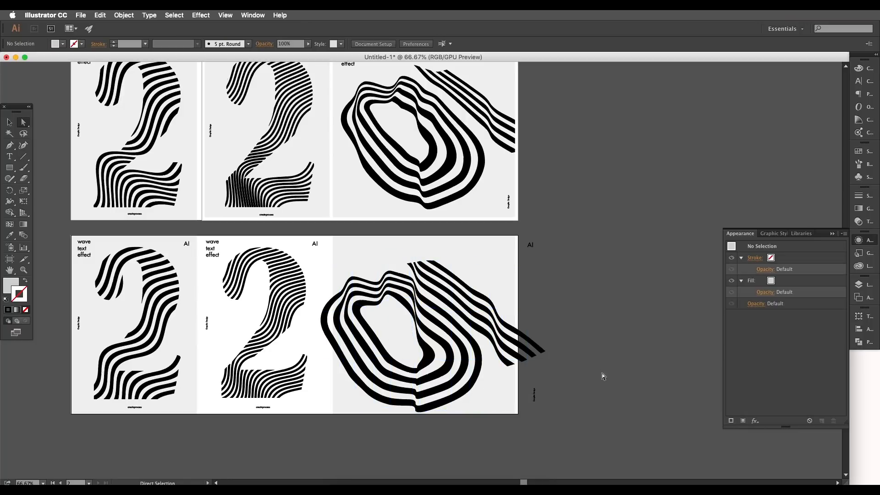
- Move the seventh mesh line's bottom point slightly left and its third-row point down to sharpen the fold through the 0
left_click_drag(587, 348, 598, 347)
scroll(532, 361, "down", 2)
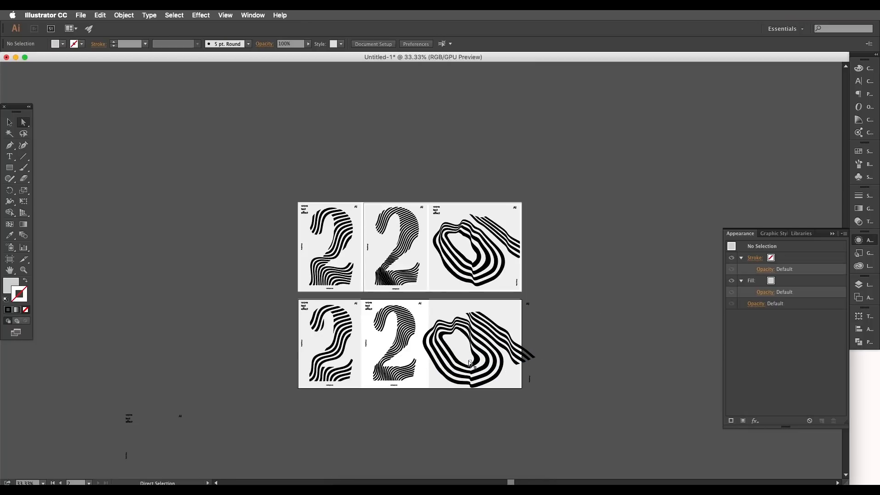
scroll(442, 363, "up", 2)
left_click(440, 361)
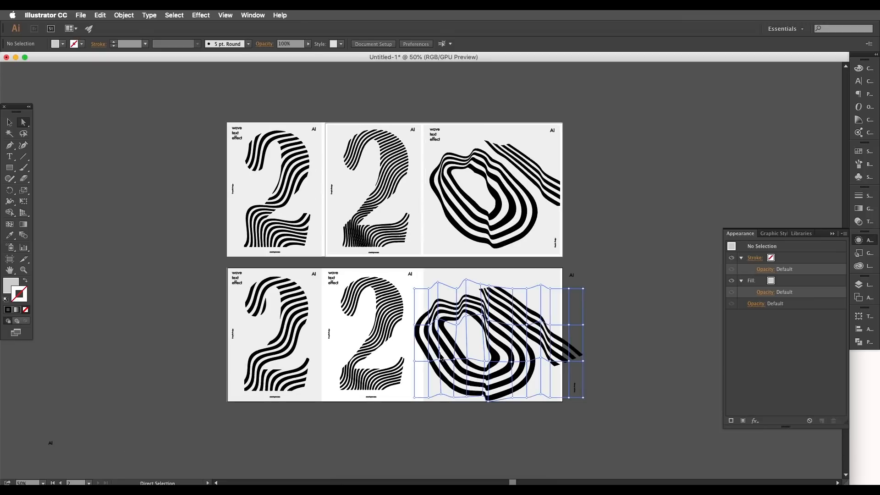
left_click_drag(440, 360, 459, 401)
mouse_move(462, 361)
left_mouse_down()
mouse_move(460, 354)
mouse_move(477, 358)
left_mouse_up()
left_click(476, 408)
left_click_drag(485, 410, 497, 380)
left_click(506, 398)
left_click_drag(504, 414, 500, 411)
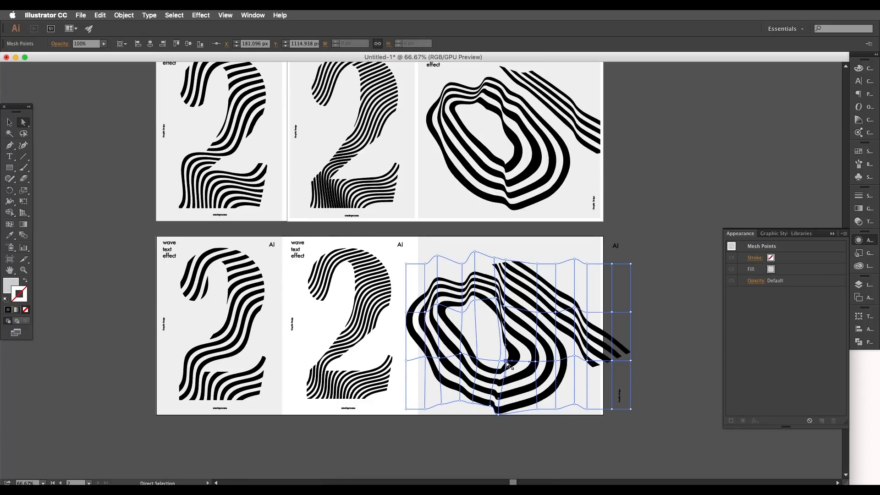
left_click_drag(505, 361, 504, 373)
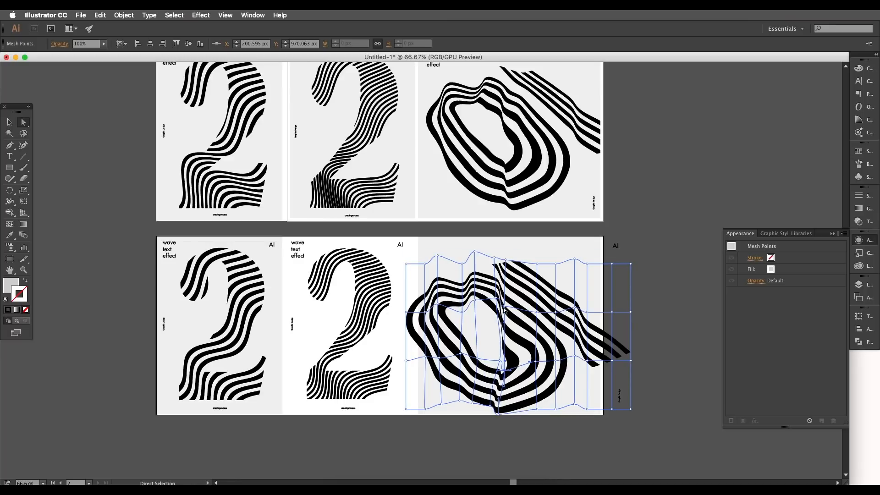
- Fine-tune the second- and third-row mesh points of the seventh line where the fold meets the 0's inner ring
left_click_drag(503, 307, 506, 306)
left_click(504, 371)
left_click_drag(504, 354, 506, 368)
left_click(602, 366)
scroll(602, 366, "down", 1)
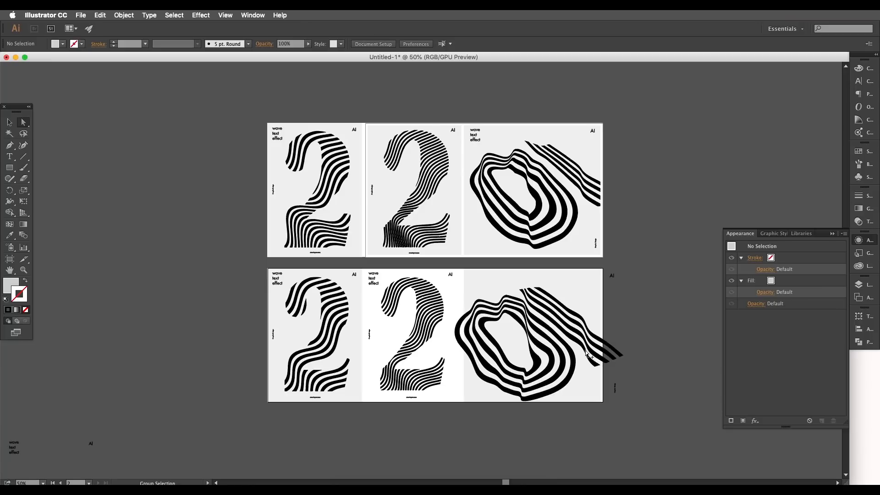
scroll(544, 348, "up", 1)
left_click_drag(550, 336, 514, 345)
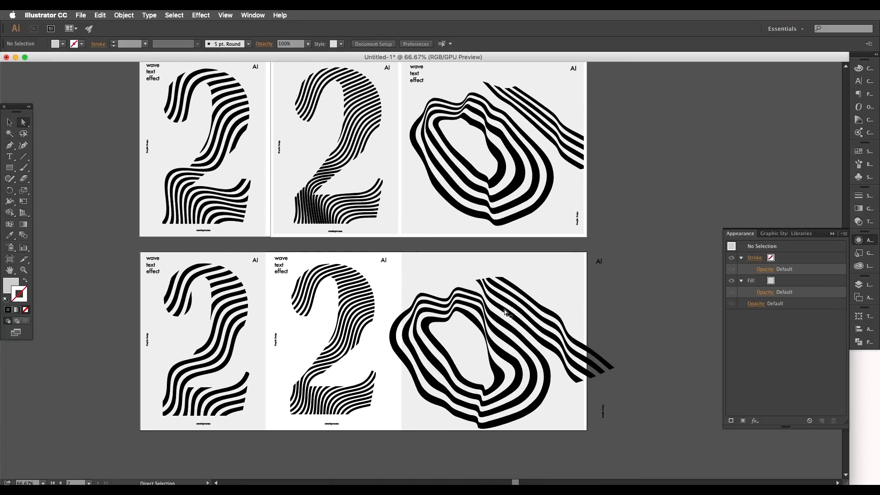
- Move the whole warped 0 artwork about 30 px right and 25 px up on the third poster
left_click(10, 122)
left_click(452, 313)
left_click_drag(487, 323, 518, 327)
left_click(641, 314)
left_click_drag(499, 359, 501, 354)
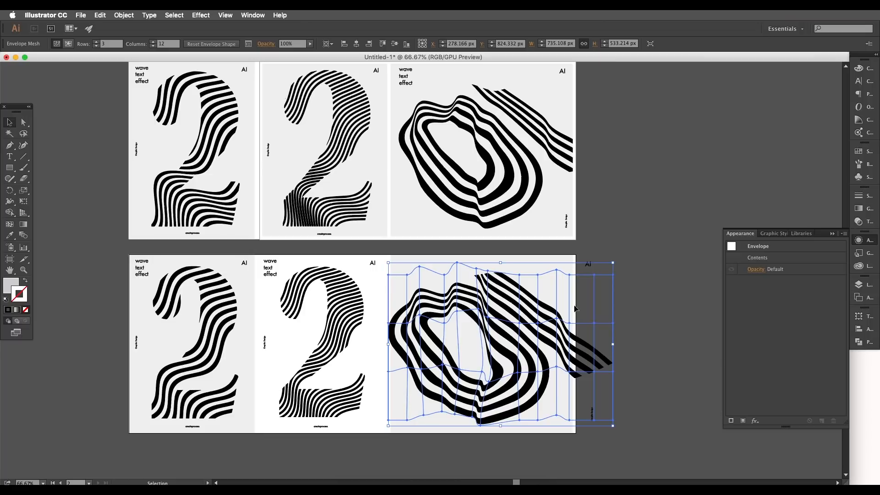
left_click(628, 246)
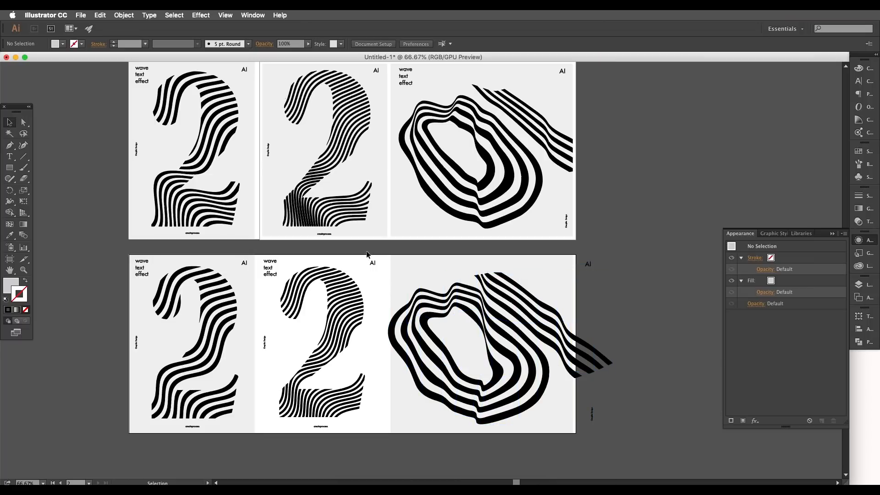
- Paste the poster background rectangles in front and bring the third poster's copy to the front of the 0 artwork
left_click(11, 170)
key("v")
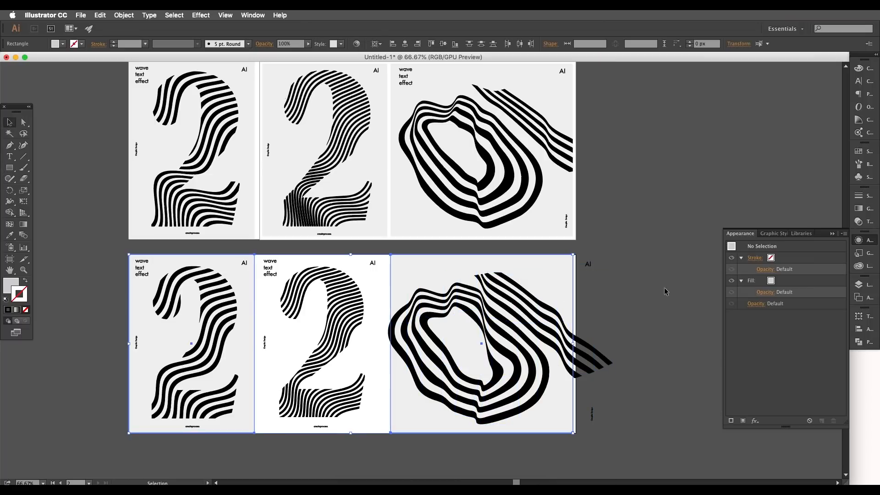
left_click(557, 276)
key("a")
left_click(545, 263)
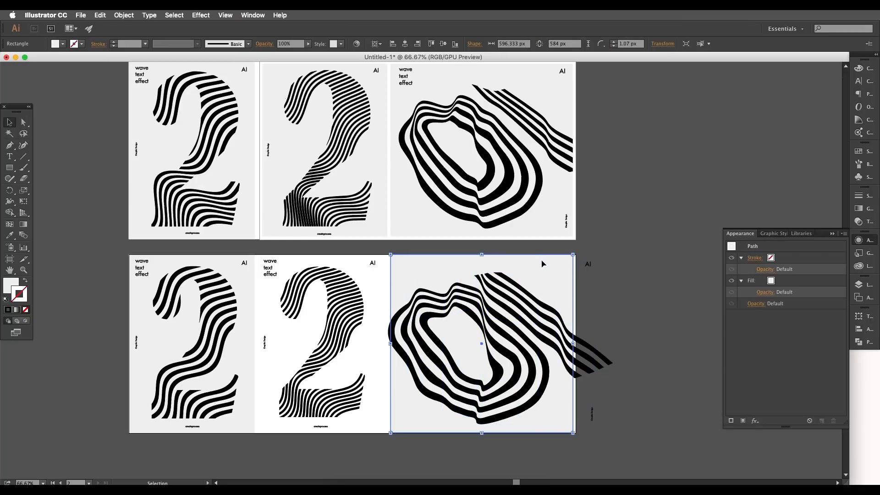
right_click(541, 263)
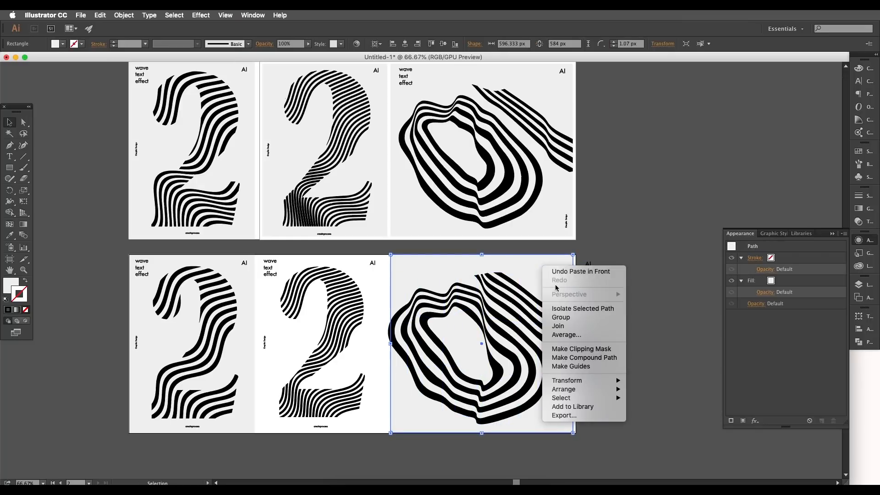
mouse_move(600, 389)
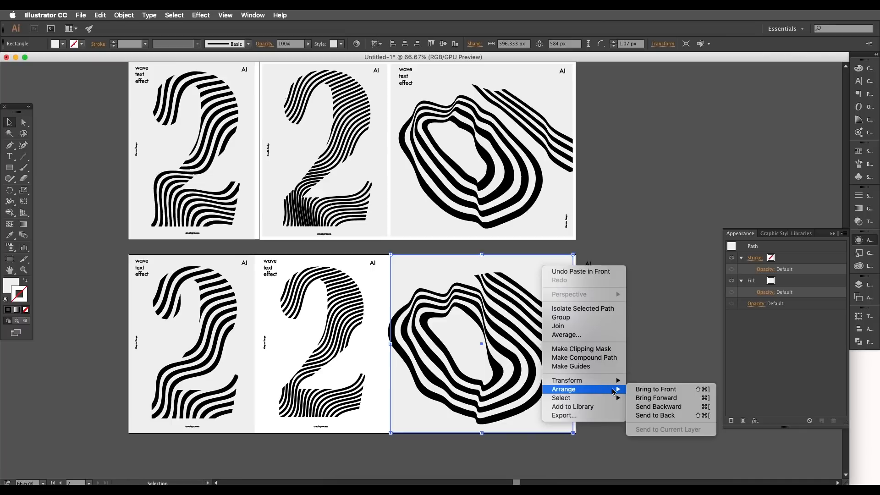
left_click(635, 392)
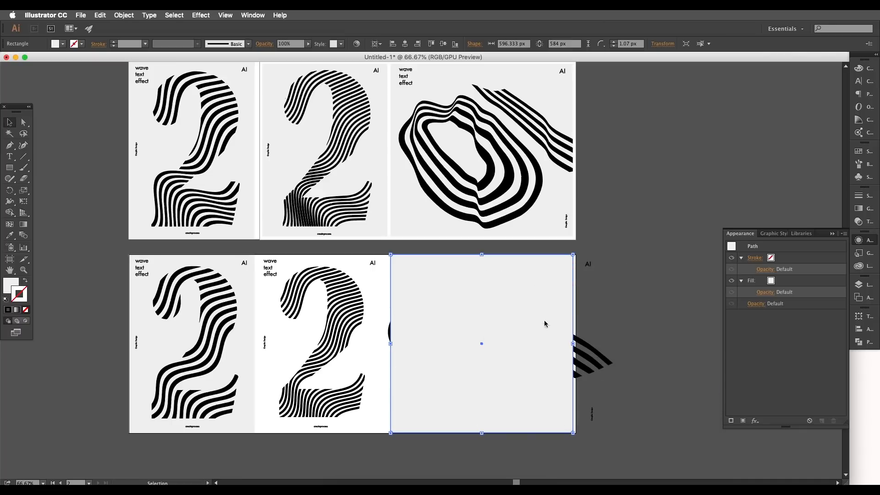
- Make a clipping mask from the front rectangle and the warped artwork to crop it to the third poster
left_click(583, 349, "shift")
right_click(524, 336)
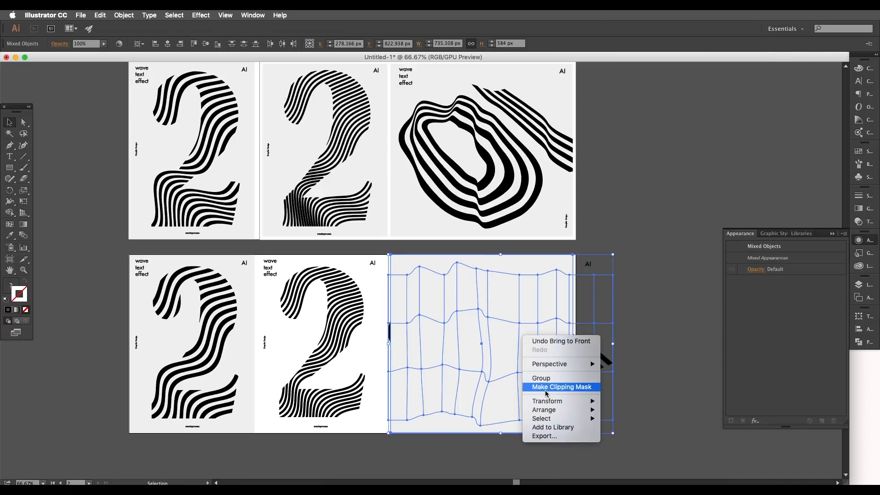
left_click(553, 387)
left_click(572, 334)
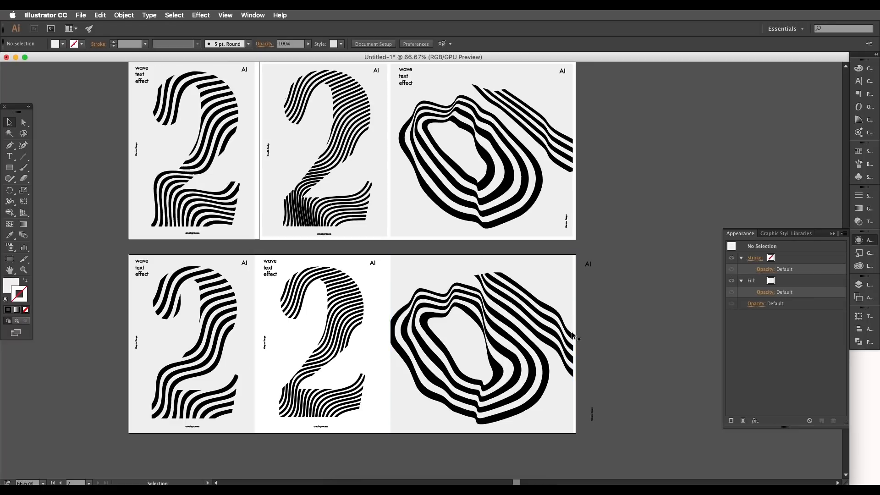
- Isolate the clip group, scale the warped envelope proportionally to about 696 px wide, and nudge it slightly left and down
double_click(489, 339)
left_click(490, 341)
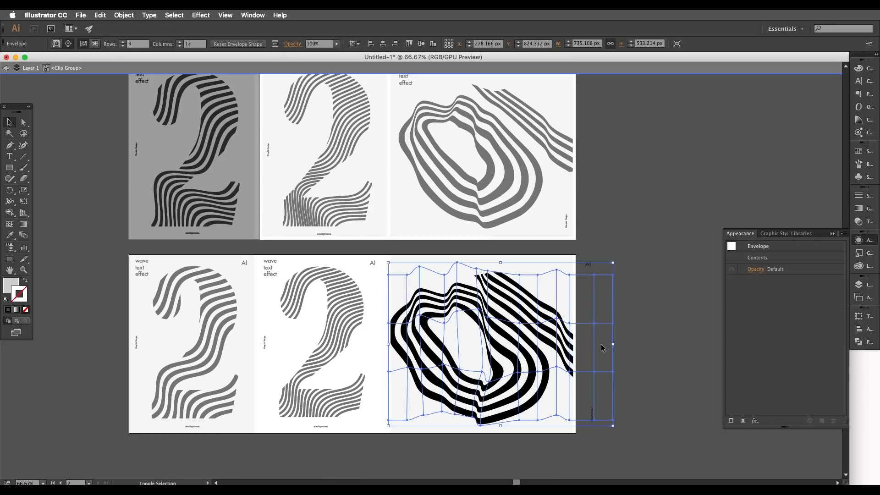
left_click_drag(614, 346, 607, 345)
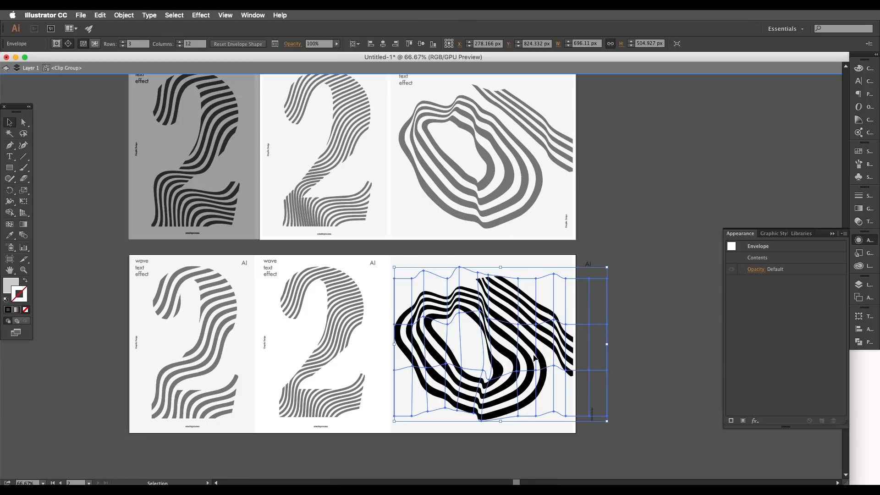
left_click_drag(535, 359, 533, 359)
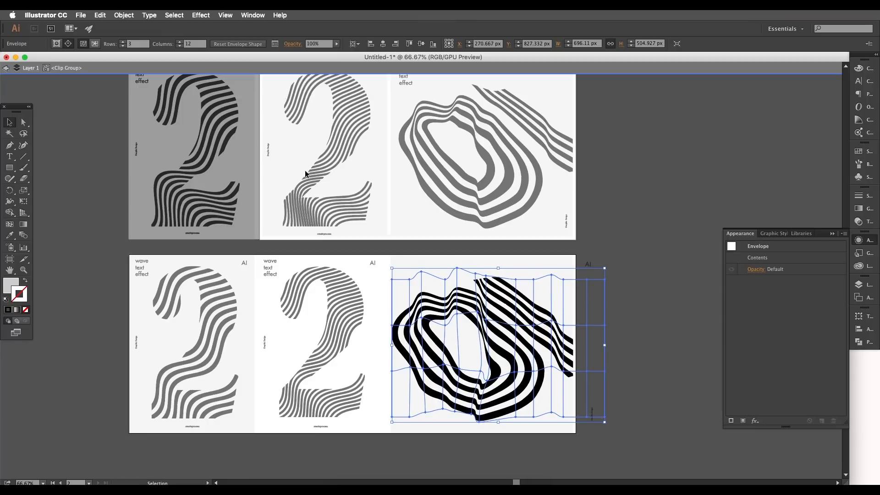
- Expand the envelope's object and fill, scale the resulting group to about 683 px wide, nudge it right, and leave isolation mode
left_click(124, 16)
left_click(133, 107)
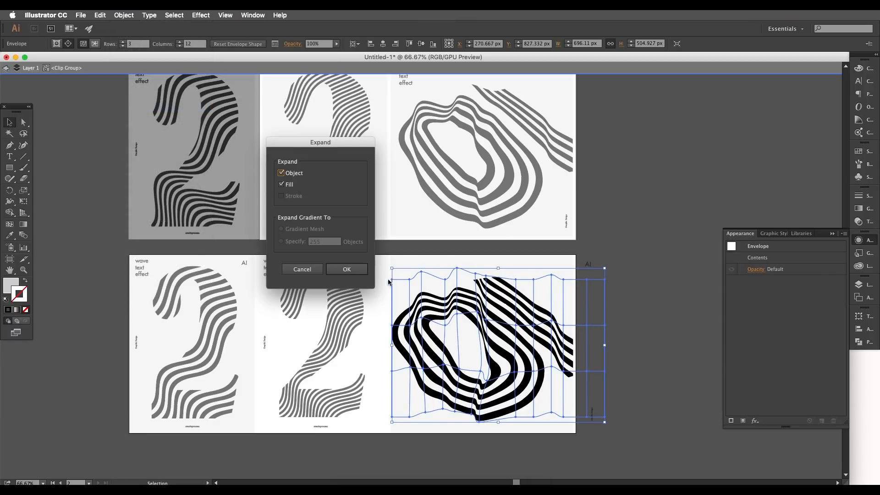
key("Return")
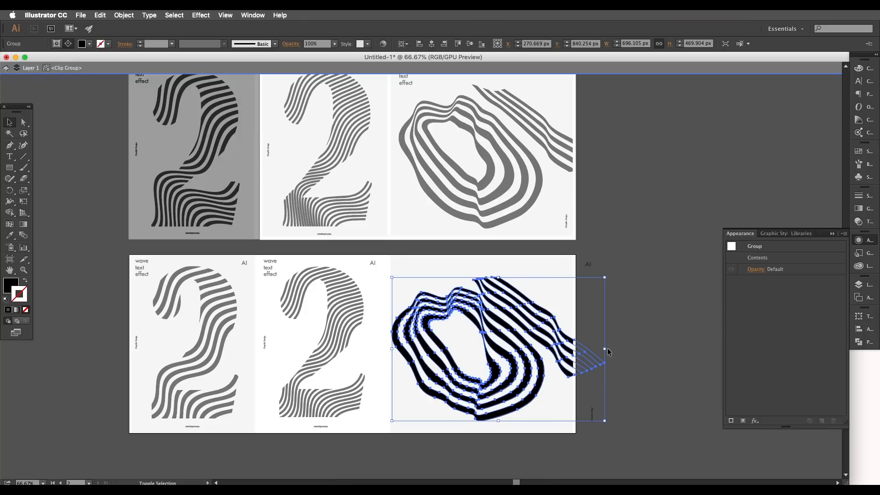
left_click_drag(609, 352, 601, 350)
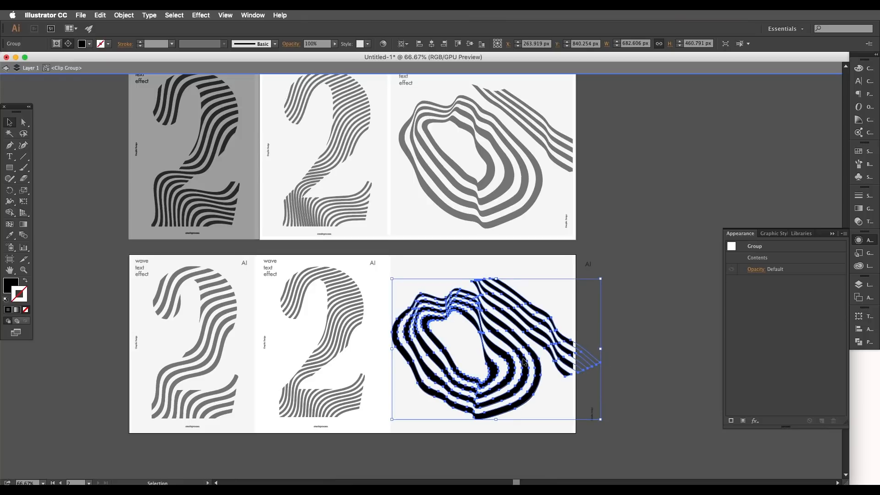
left_click_drag(524, 362, 526, 363)
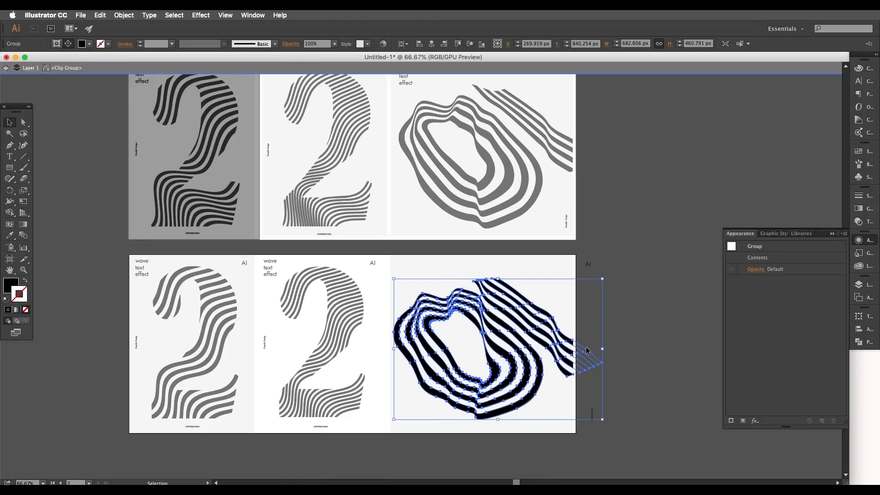
double_click(633, 332)
- Examine the wave lines of the recreated posters up close and compare them with the original designs above
scroll(633, 331, "right", 2)
scroll(498, 303, "down", 4)
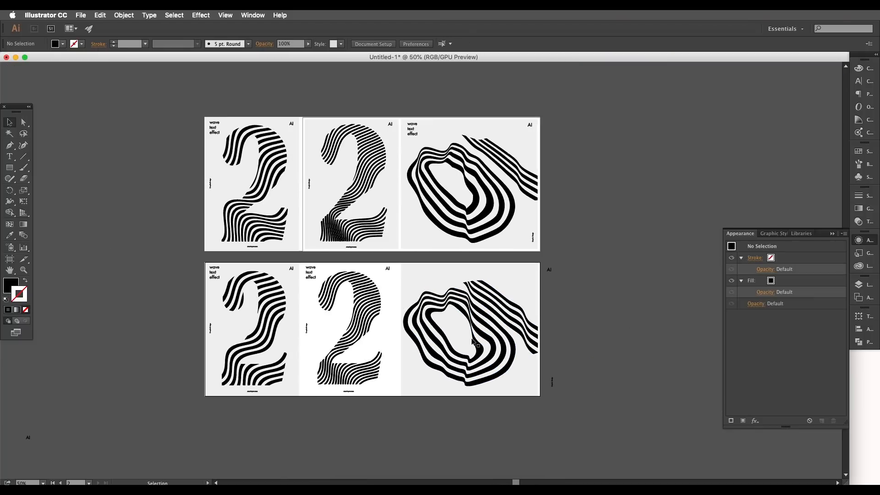
scroll(493, 306, "up", 2)
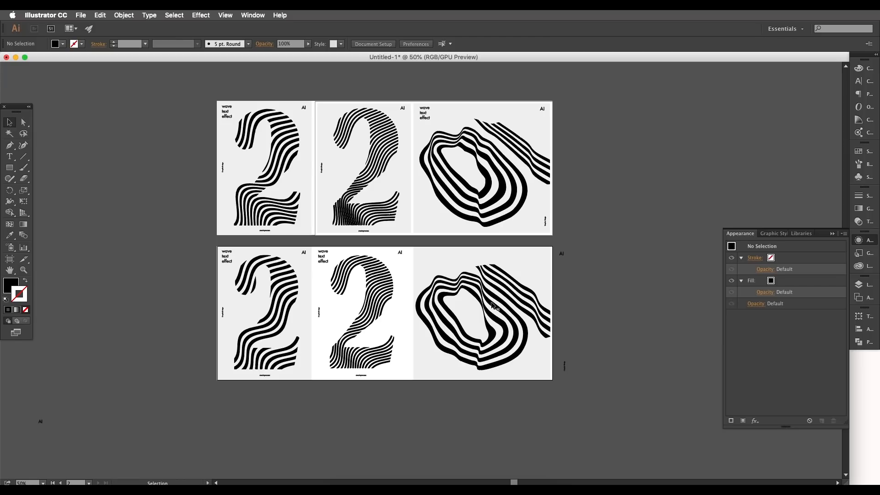
scroll(503, 310, "up", 2)
left_click_drag(440, 293, 474, 302)
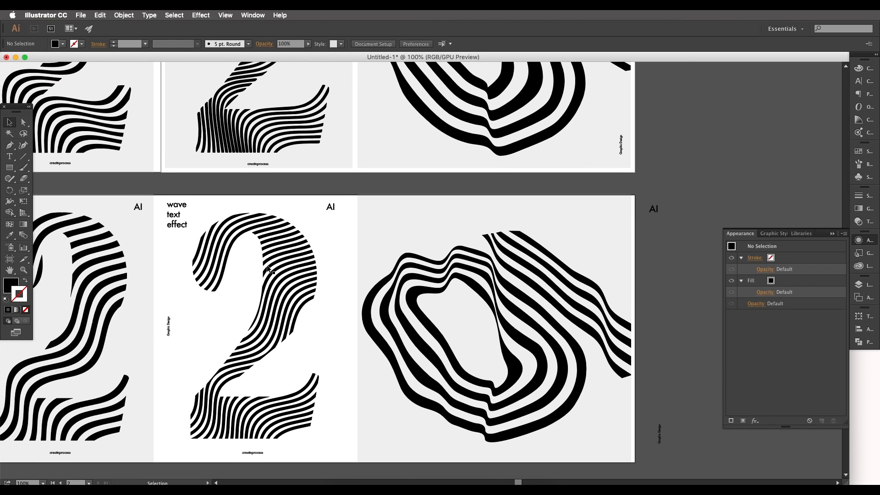
left_click_drag(236, 274, 389, 368)
left_click_drag(434, 154, 385, 396)
scroll(416, 281, "up", 2)
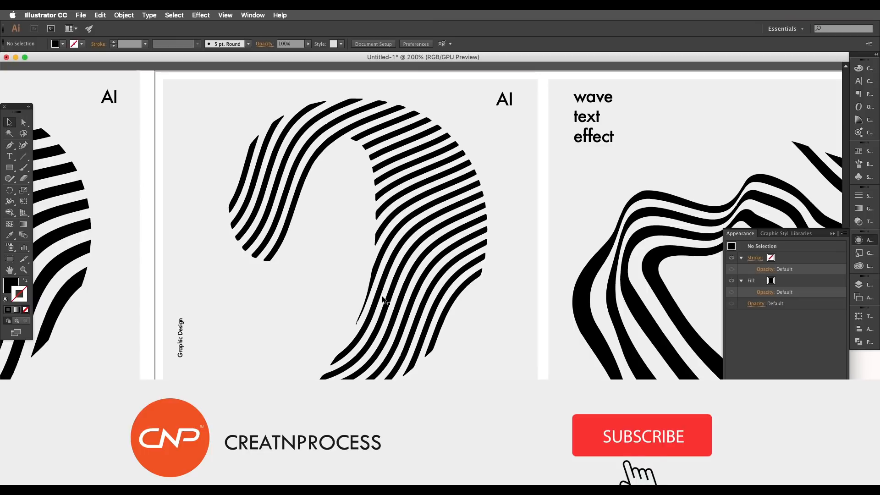
scroll(383, 300, "down", 5)
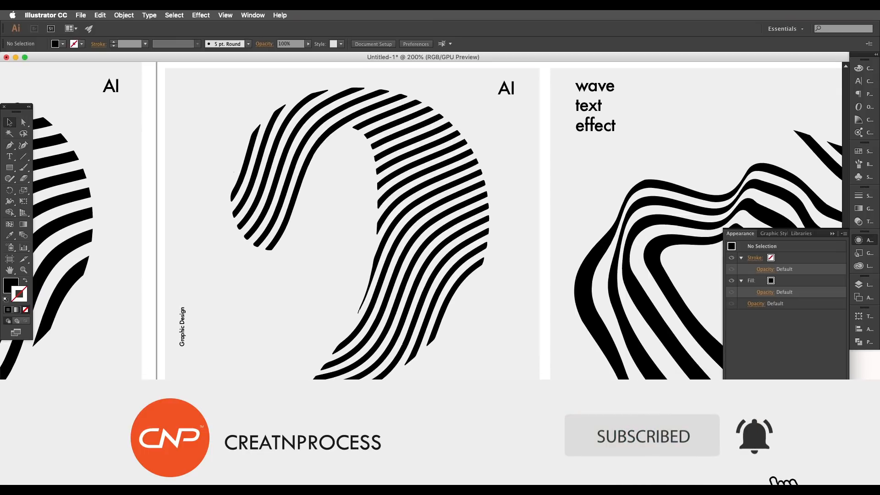
scroll(390, 357, "left", 10)
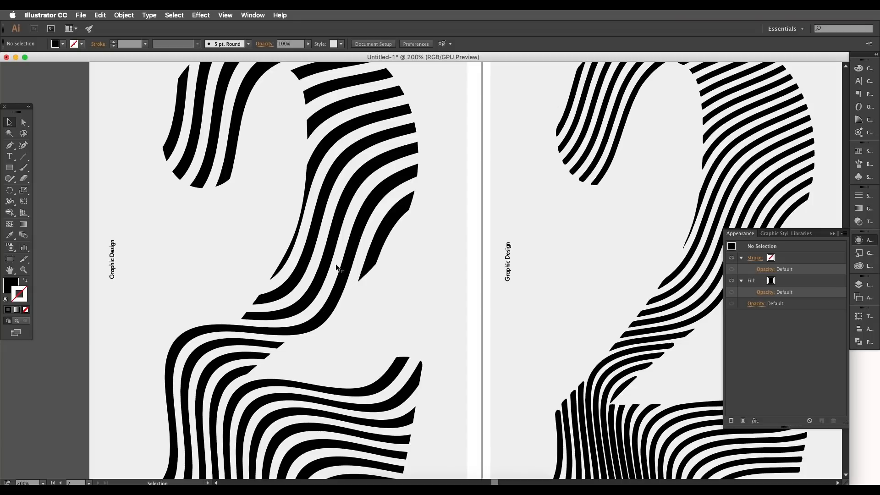
key("super+minus")
scroll(413, 284, "right", 15)
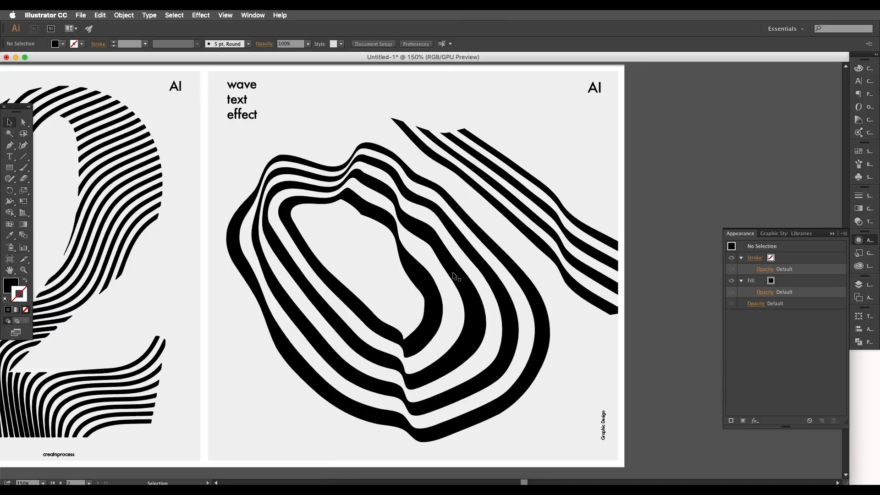
scroll(442, 288, "down", 4)
left_click_drag(442, 347, 447, 292)
scroll(446, 292, "up", 4)
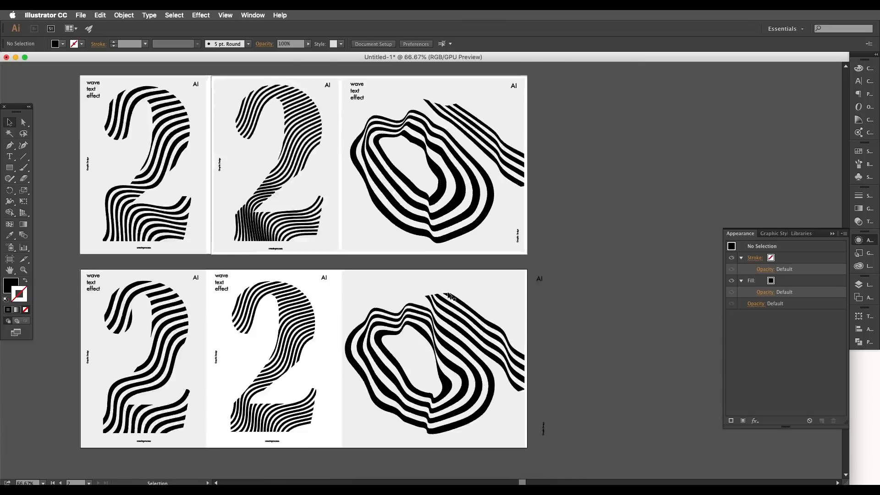
left_click_drag(430, 342, 444, 303)
scroll(447, 327, "down", 1)
left_click_drag(446, 343, 472, 280)
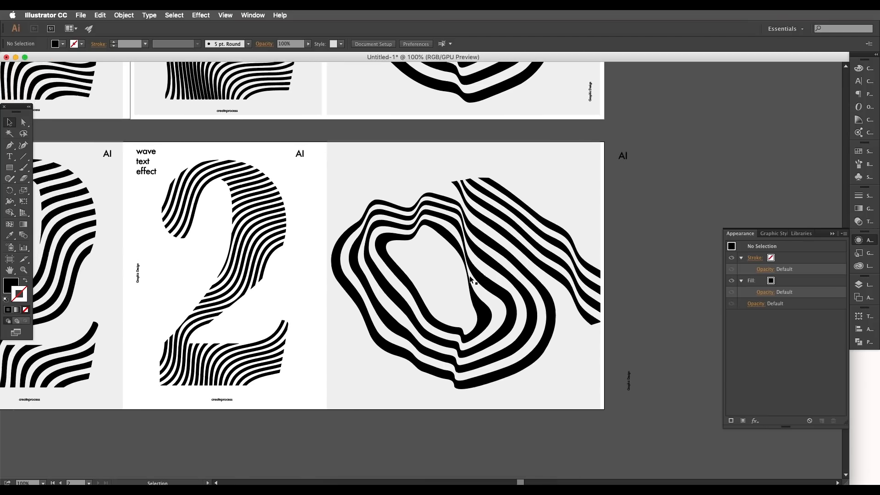
scroll(473, 279, "up", 1)
left_click_drag(473, 230, 465, 277)
scroll(467, 276, "down", 1)
- Move the AI and vertical Graphic Design labels from outside the artboard onto the third poster's right margin
left_click_drag(529, 224, 489, 288)
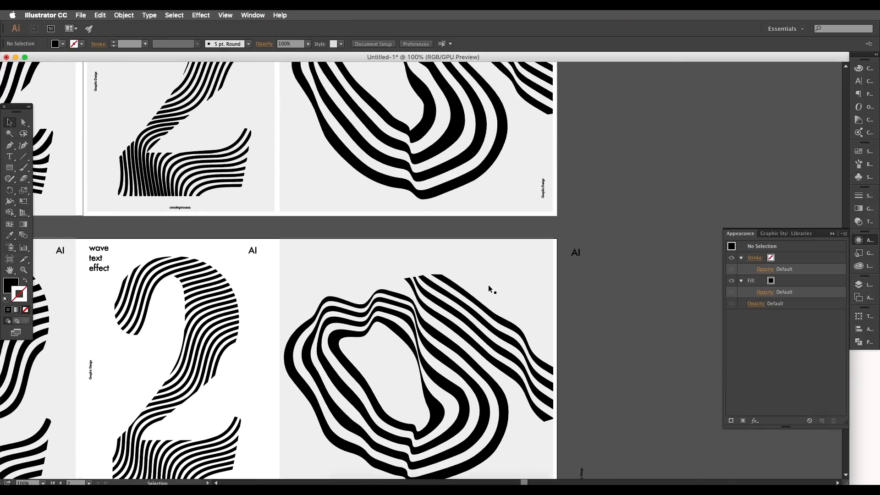
scroll(489, 286, "down", 2)
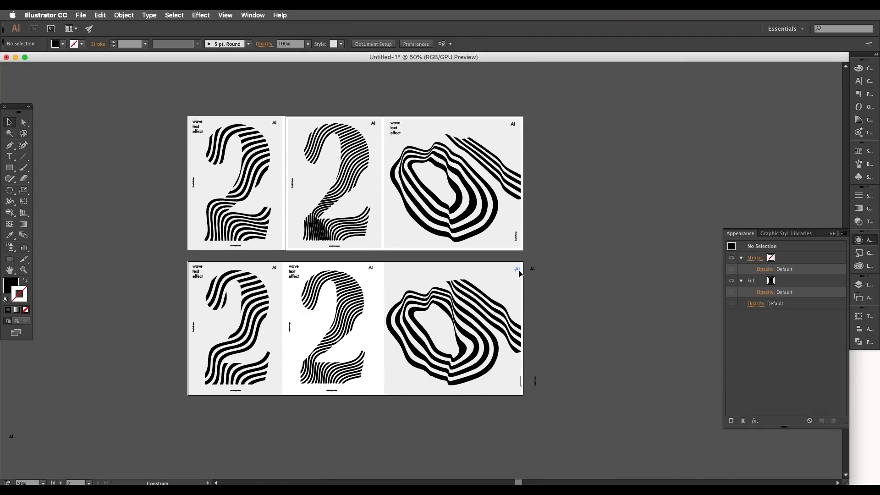
left_click_drag(551, 291, 497, 263)
- Review the complete set of finished wave posters alongside the originals, checking the overall composition and label placement
scroll(568, 251, "up", 1)
left_click_drag(414, 249, 501, 275)
left_click_drag(381, 156, 408, 348)
mouse_move(327, 227)
left_mouse_down()
mouse_move(354, 297)
mouse_move(329, 286)
left_mouse_up()
scroll(309, 291, "up", 2)
scroll(329, 286, "down", 2)
left_click_drag(485, 269, 451, 259)
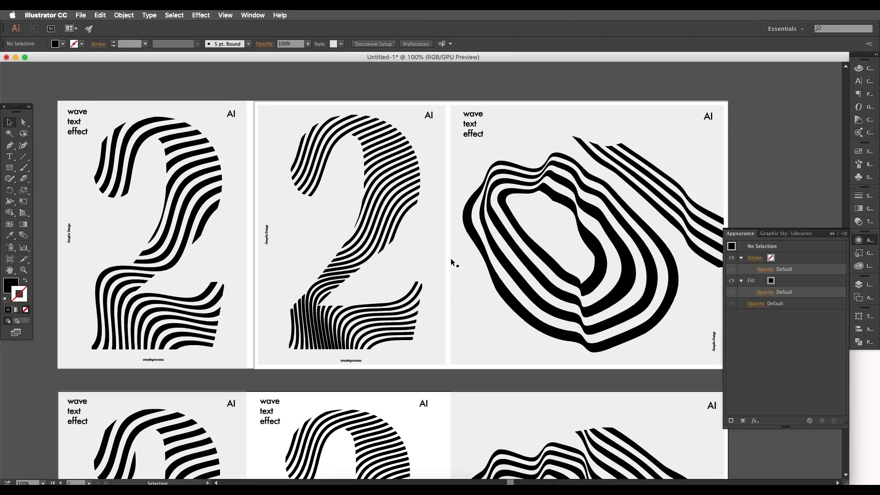
scroll(447, 263, "down", 2)
scroll(483, 286, "up", 1)
left_click_drag(471, 318, 474, 285)
scroll(474, 284, "up", 2)
scroll(452, 271, "down", 2)
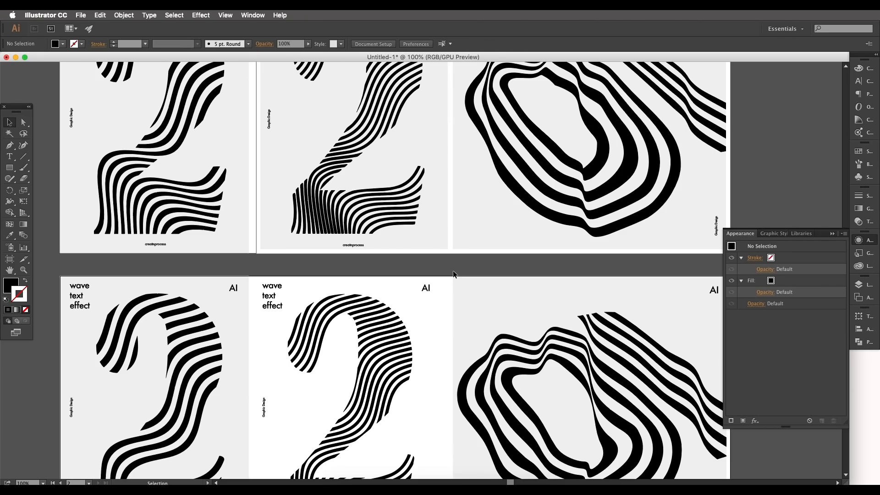
scroll(465, 315, "up", 3)
scroll(466, 314, "down", 2)
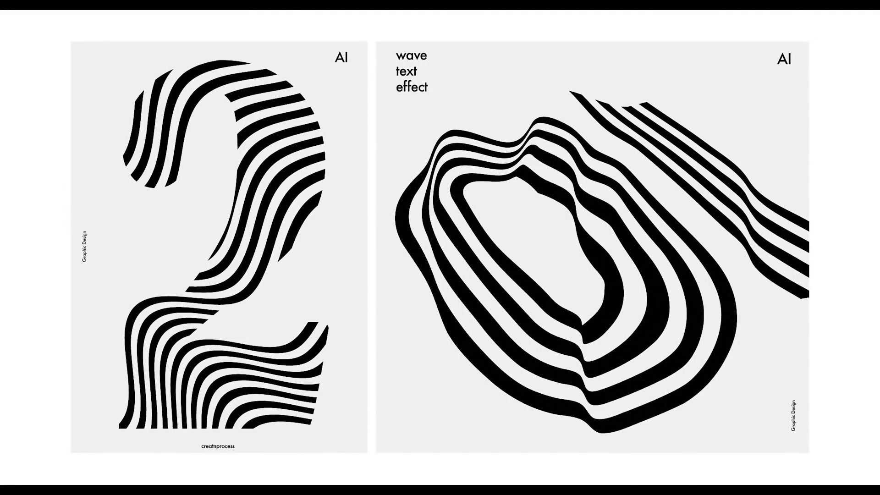